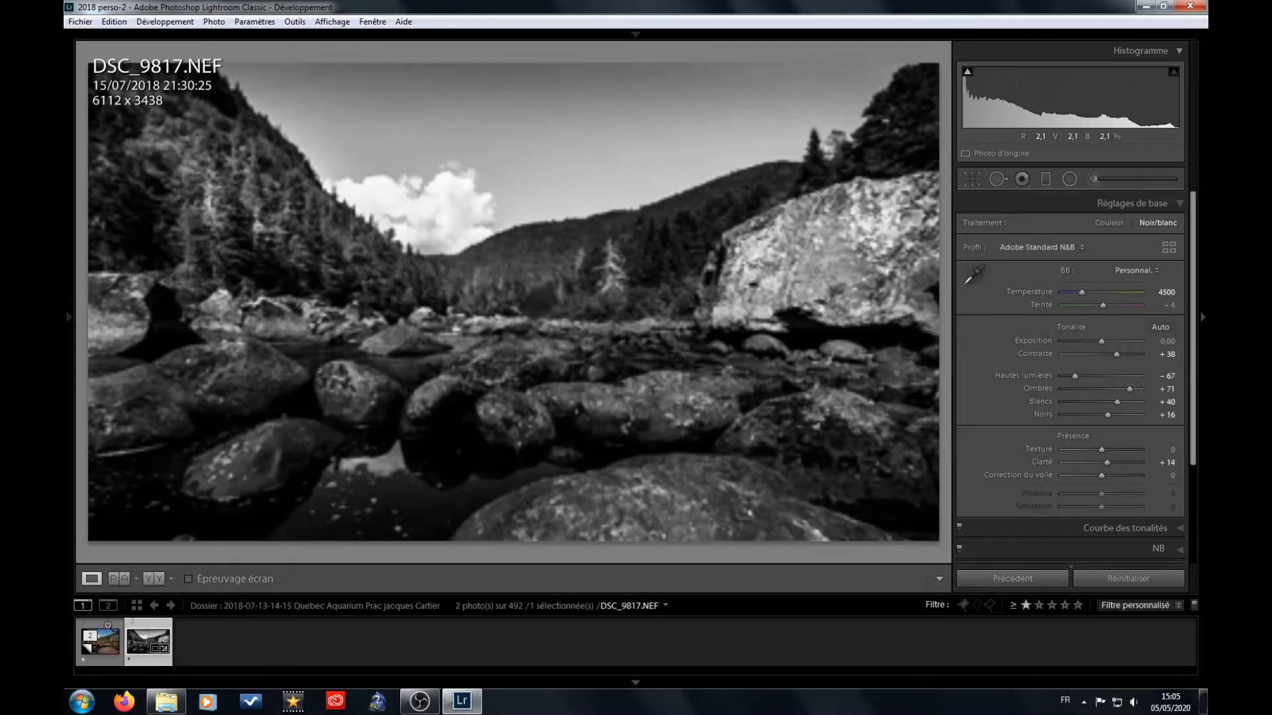
Step: Crop the colour virtual copy of DSC_9817.NEF to a 16 x 9 aspect, shifting the image slightly downward within the frame
left_click(108, 626)
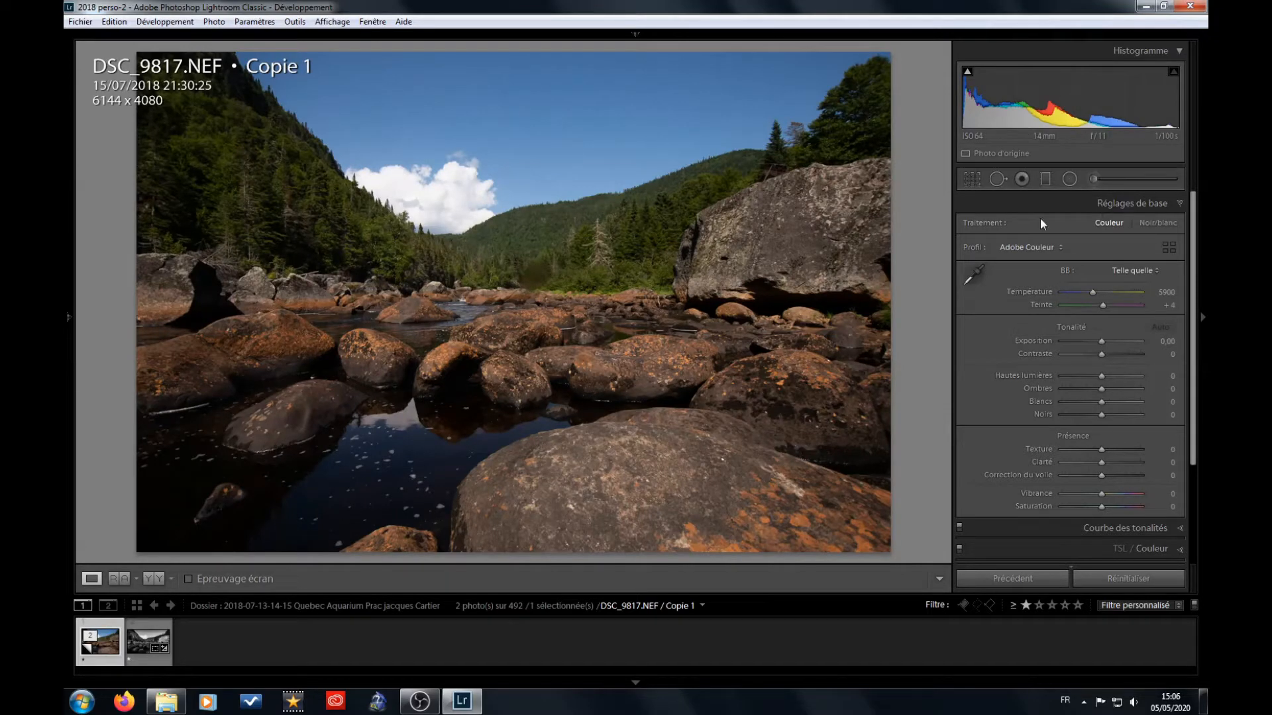
left_click(972, 179)
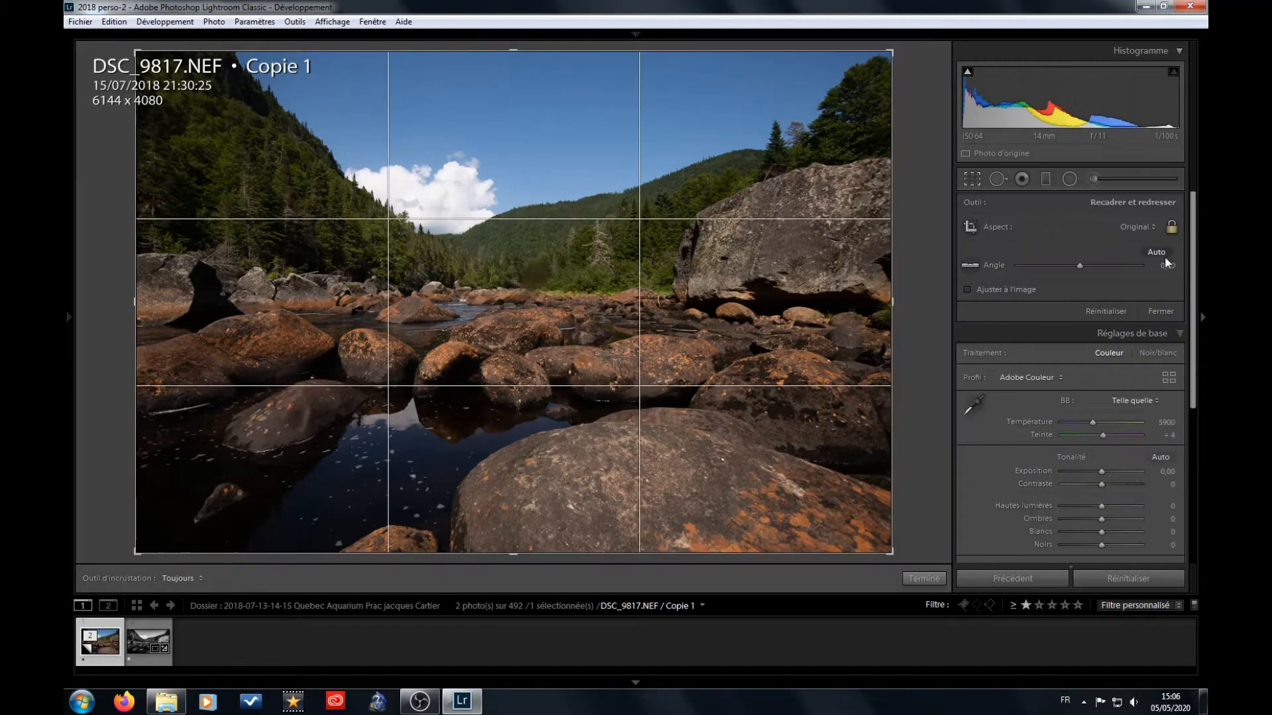
left_click(1153, 225)
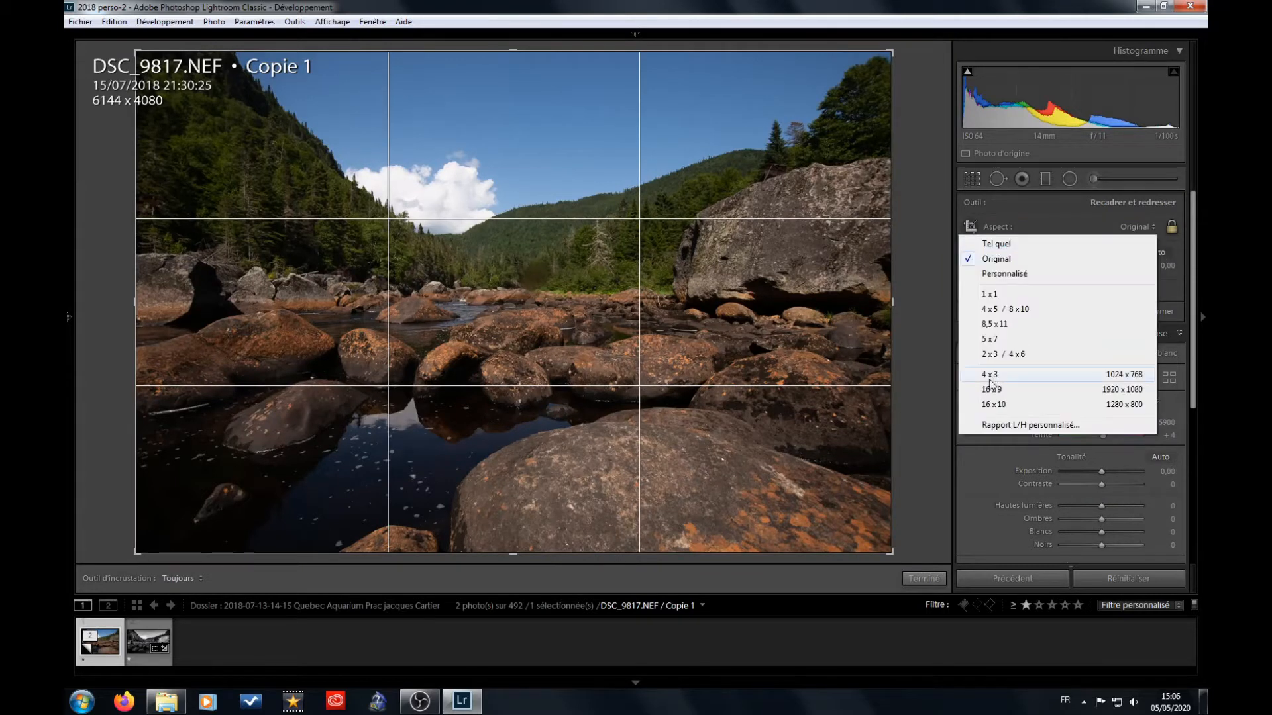
left_click(994, 390)
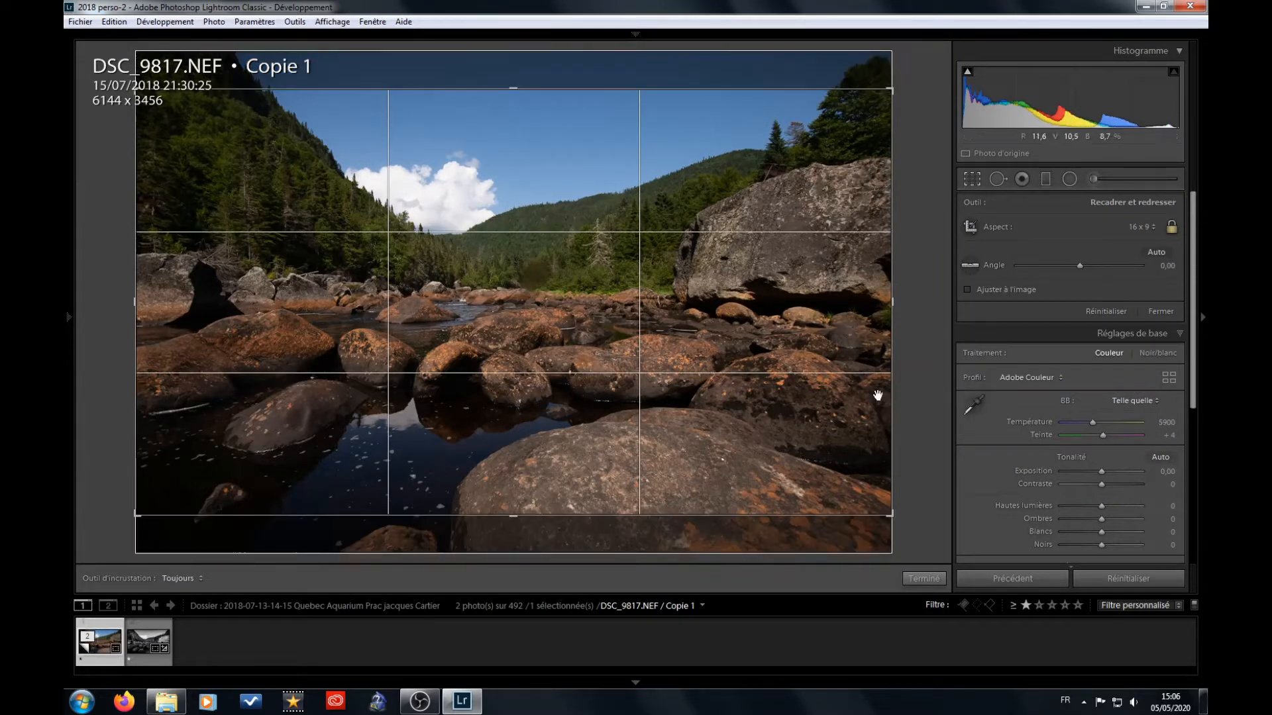
mouse_move(866, 384)
left_mouse_down()
mouse_move(871, 417)
mouse_move(872, 400)
left_mouse_up()
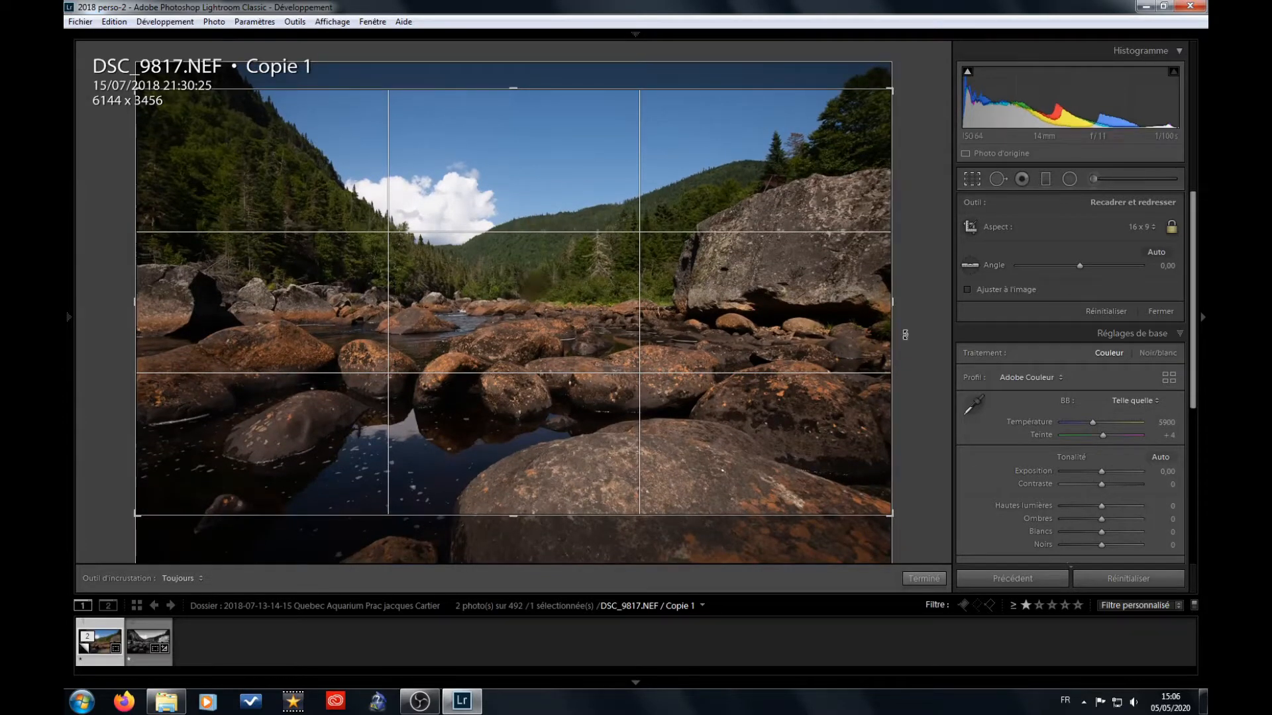
left_click(973, 179)
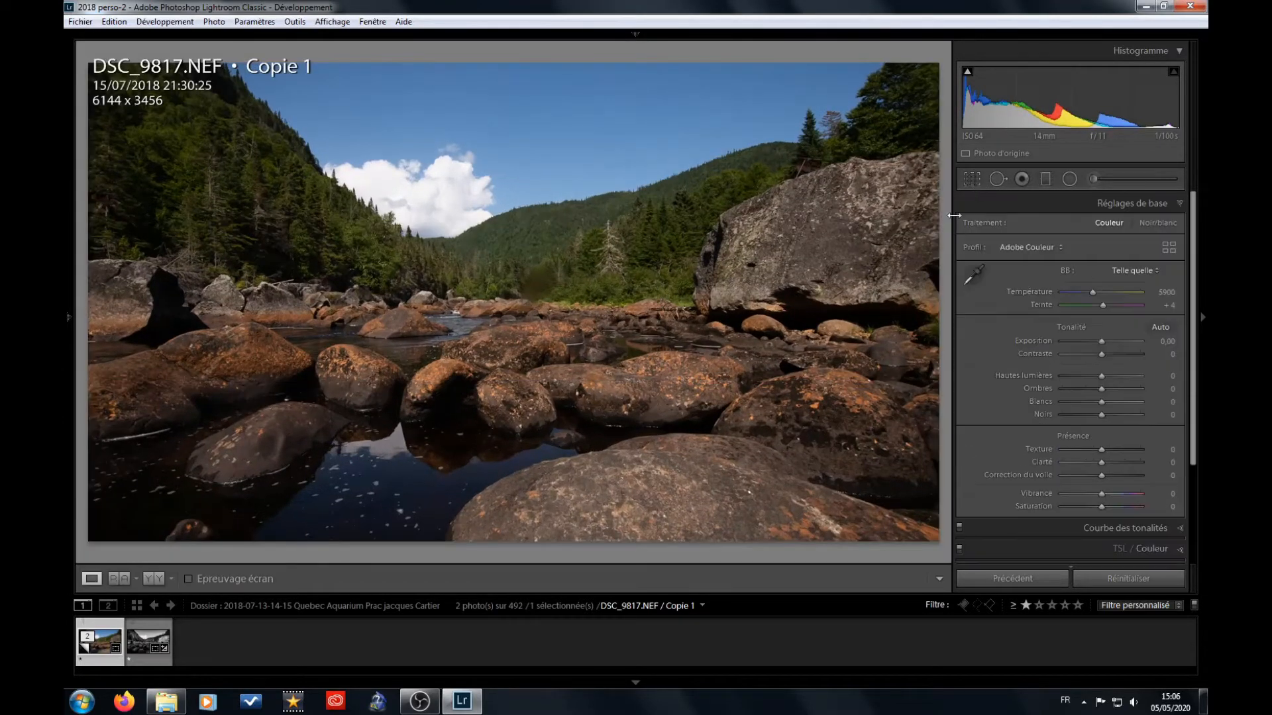
Step: Enable the lens correction profile and chromatic aberration removal for the photo
scroll(1013, 390, "down", 3)
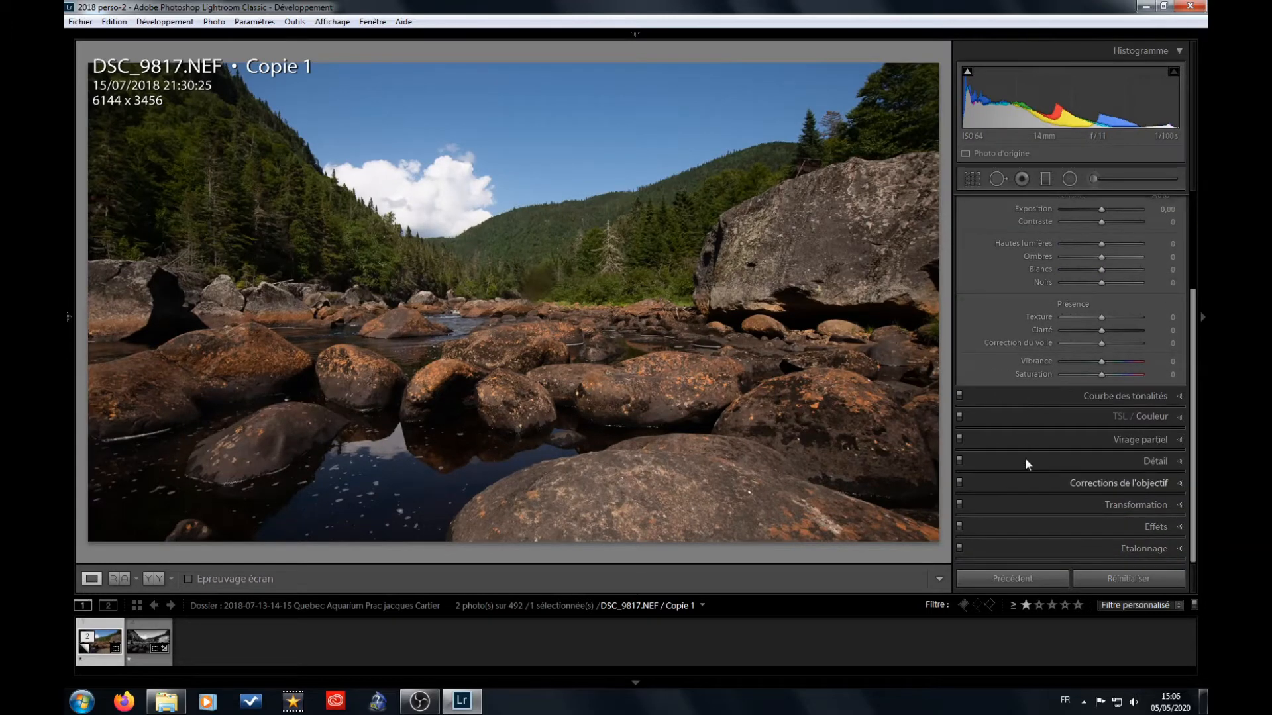
left_click(1074, 485)
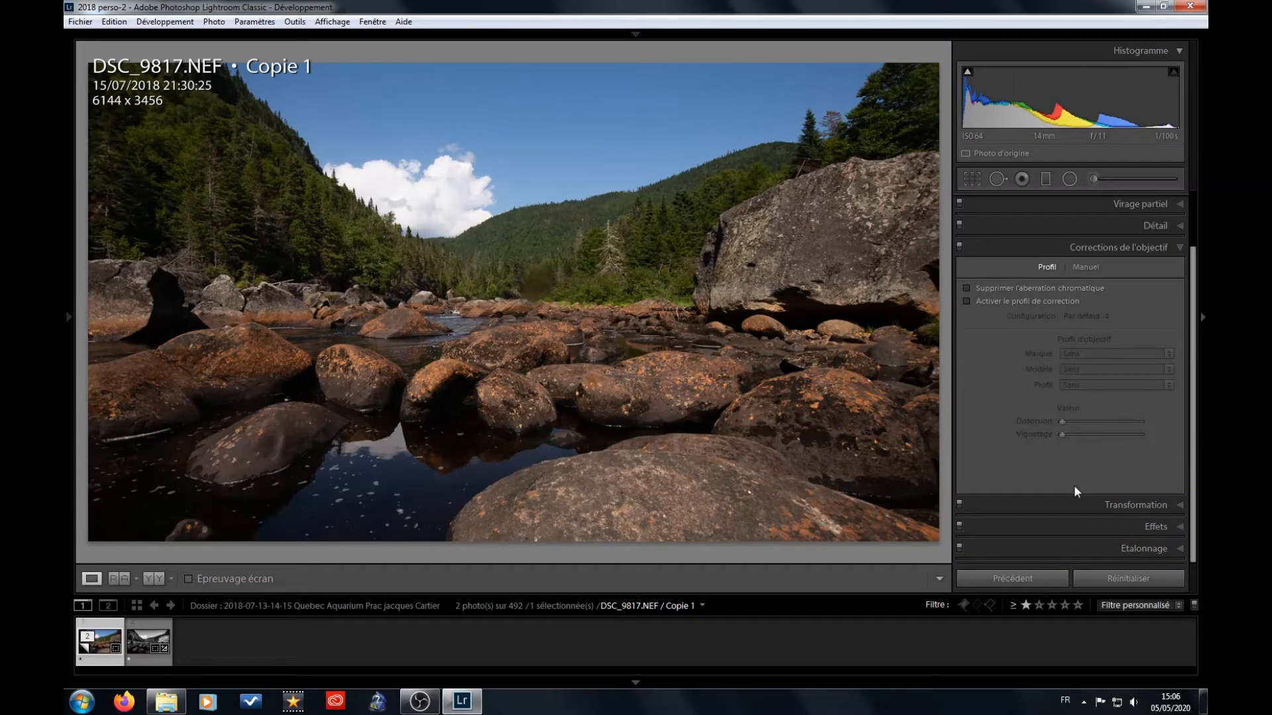
left_click(993, 300)
left_click(996, 288)
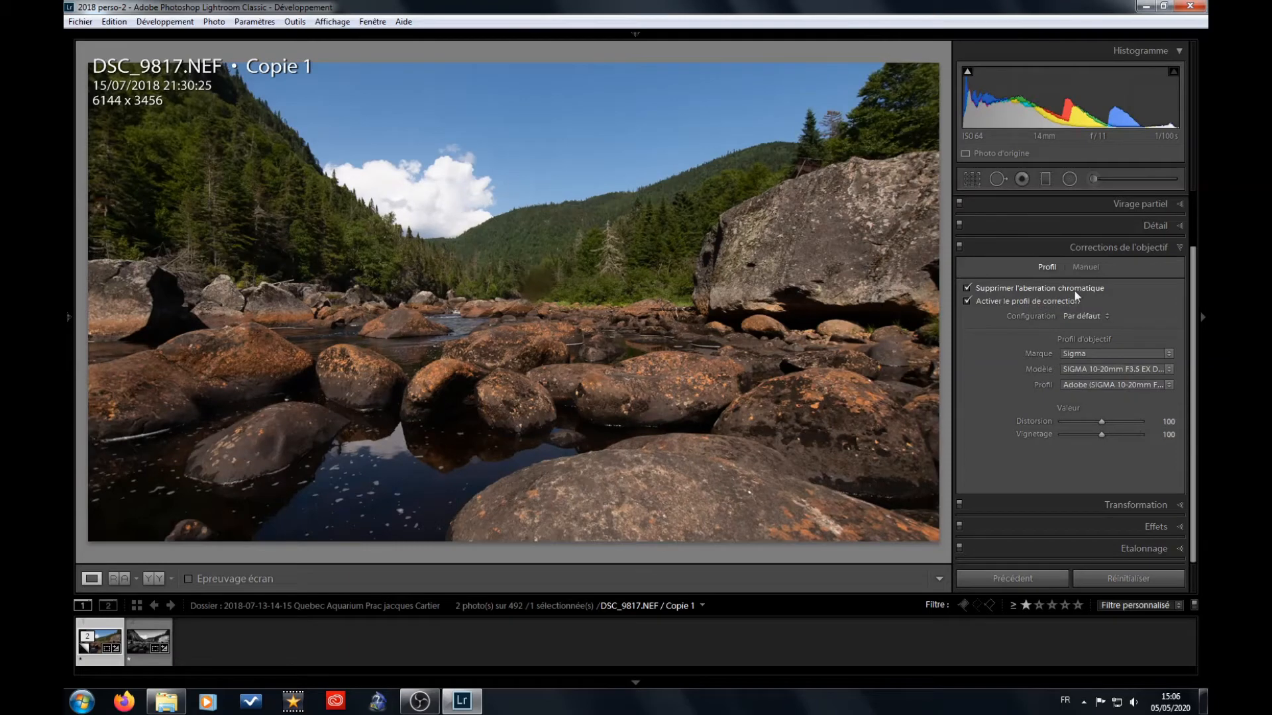
left_click(1127, 247)
Step: Try a monochrome look by lowering the overall Saturation to −100, and reset it
left_click(1111, 205)
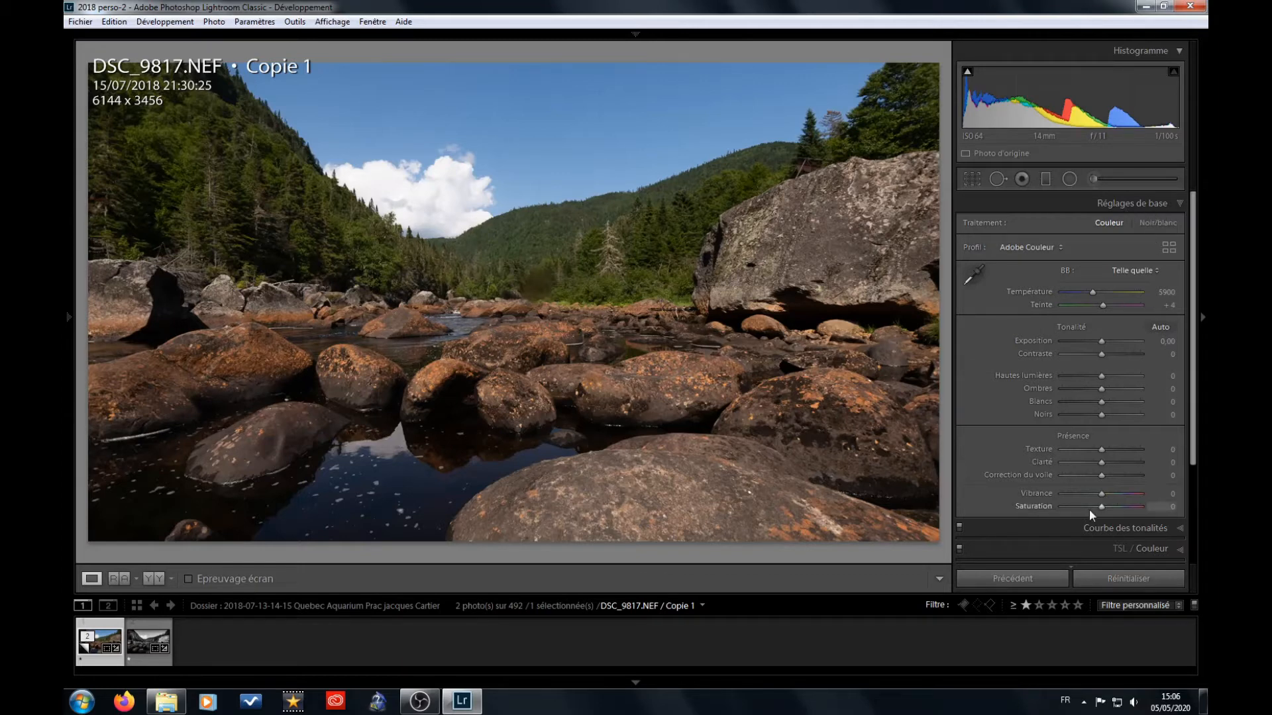
left_click_drag(1102, 506, 1030, 509)
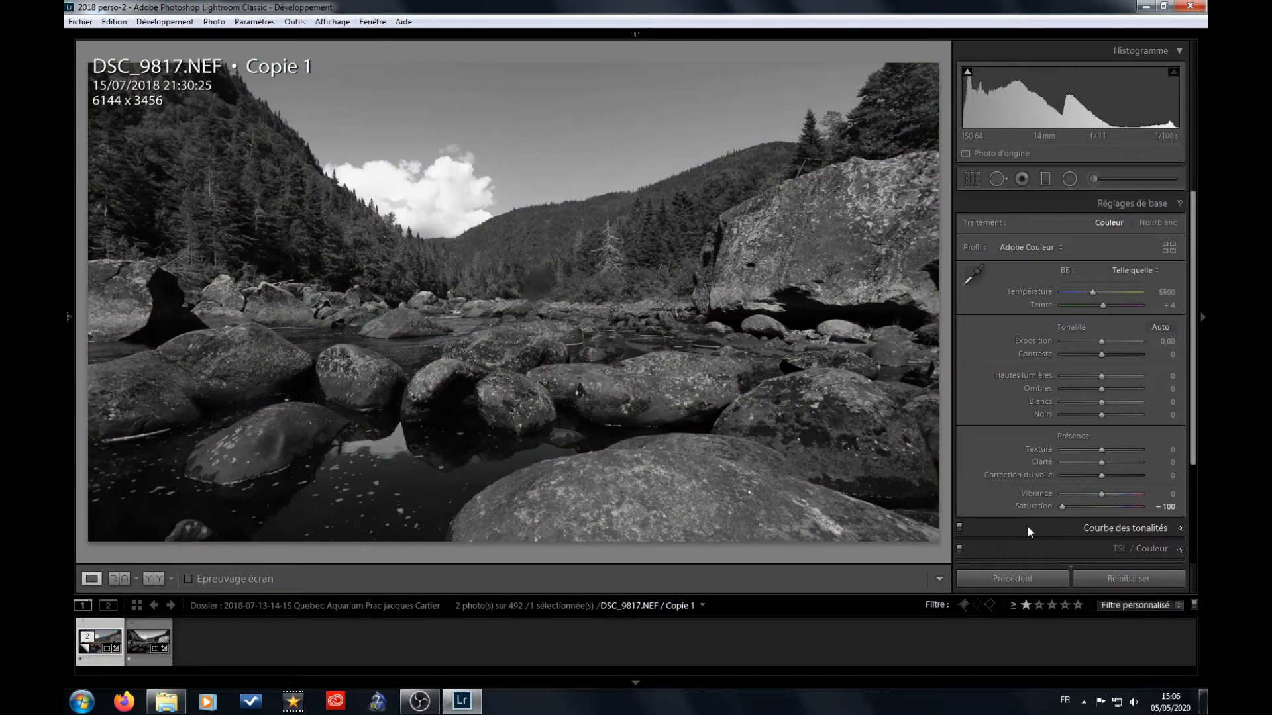
double_click(1062, 507)
Step: Try desaturating each colour channel individually, setting Turquoise saturation to −98 and the other channels from Rouge to Magenta to −100
scroll(1118, 480, "down", 1)
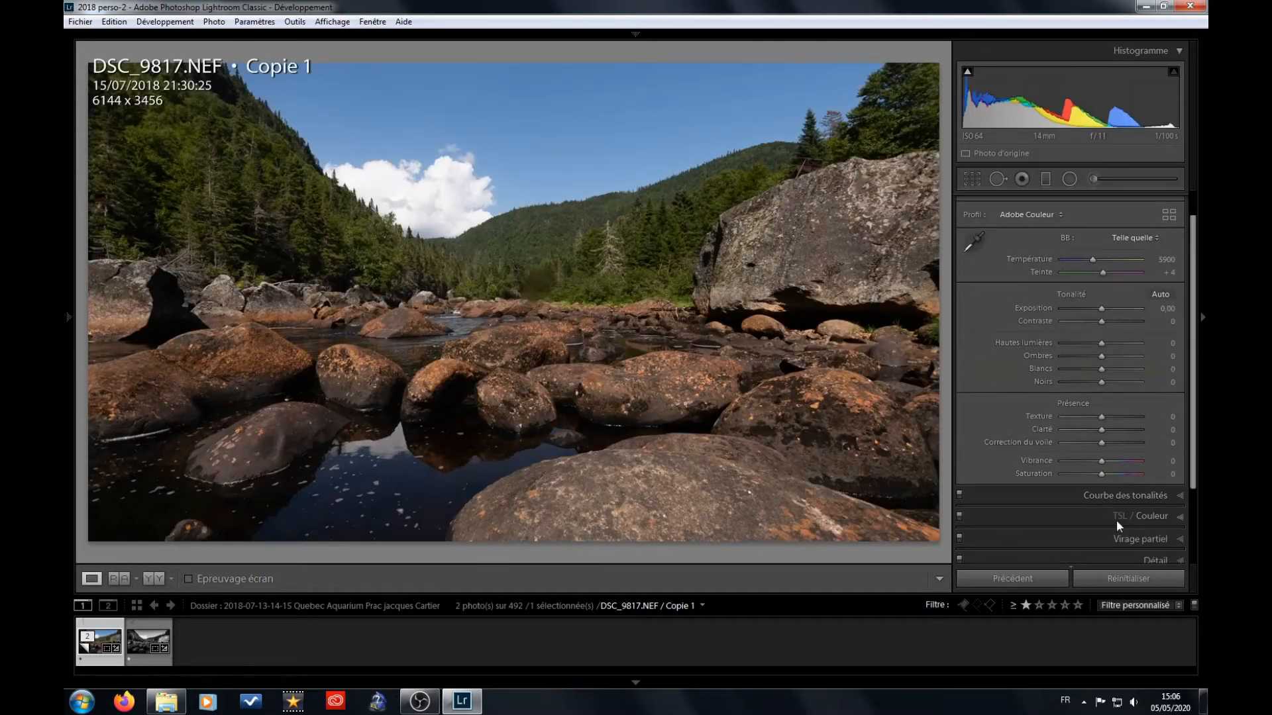
left_click(1119, 516)
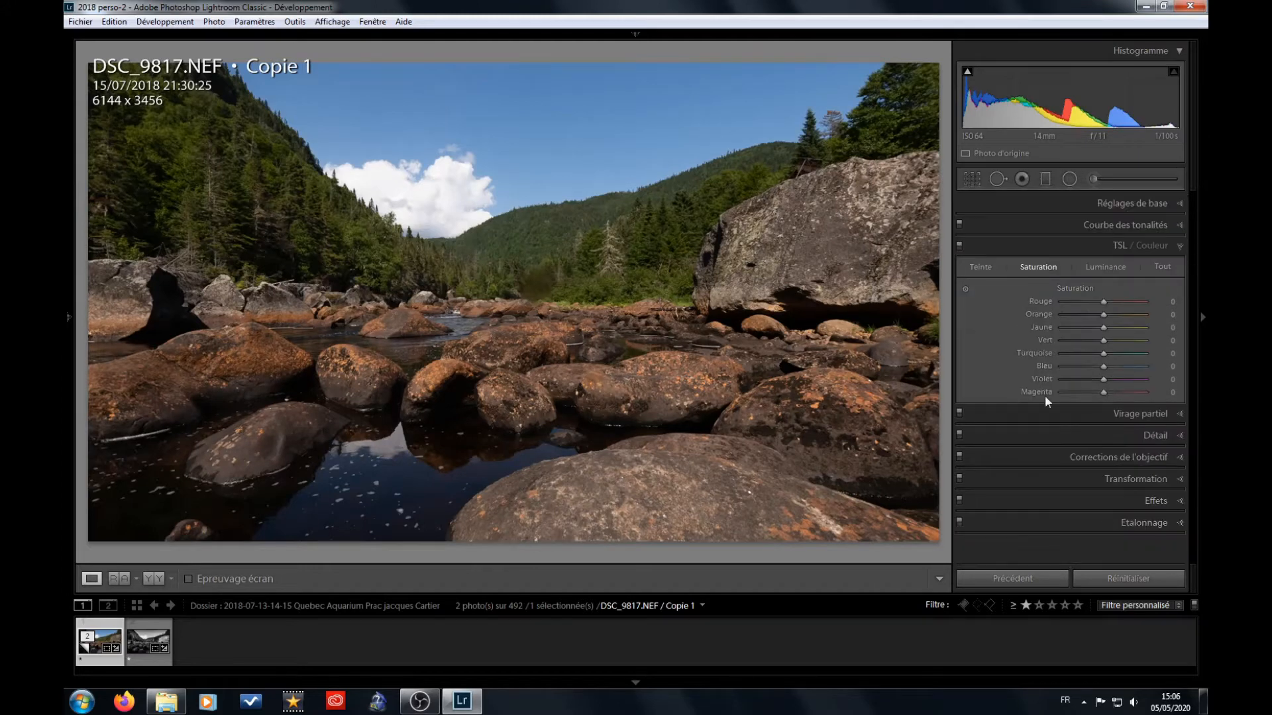
left_click(1059, 301)
left_click(1059, 314)
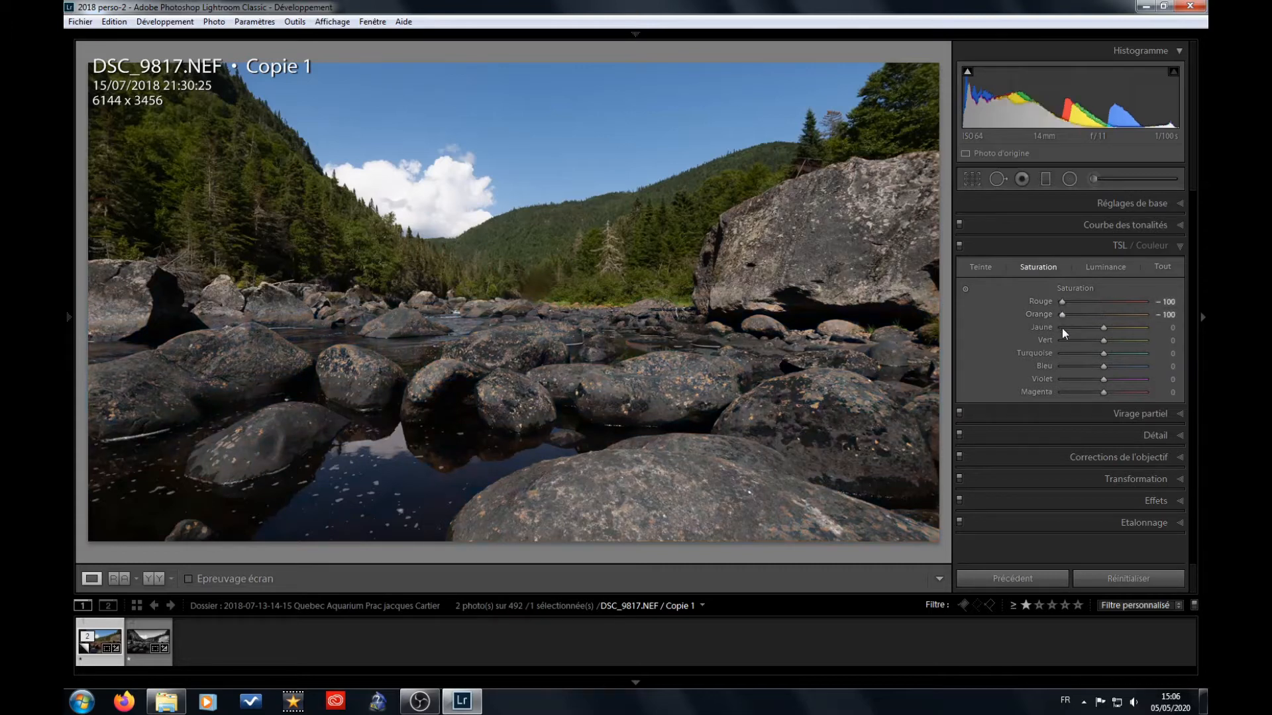
left_click(1063, 327)
left_click(1063, 341)
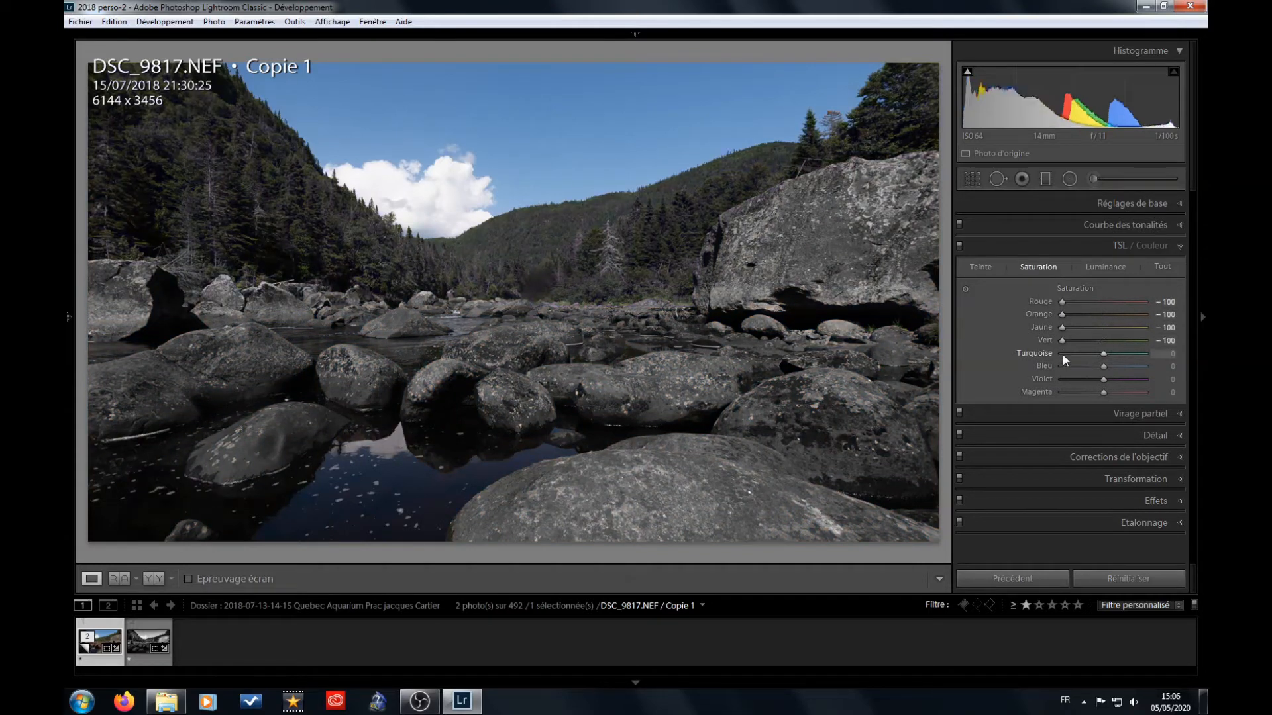
left_click(1061, 356)
left_click(1060, 366)
left_click(1062, 379)
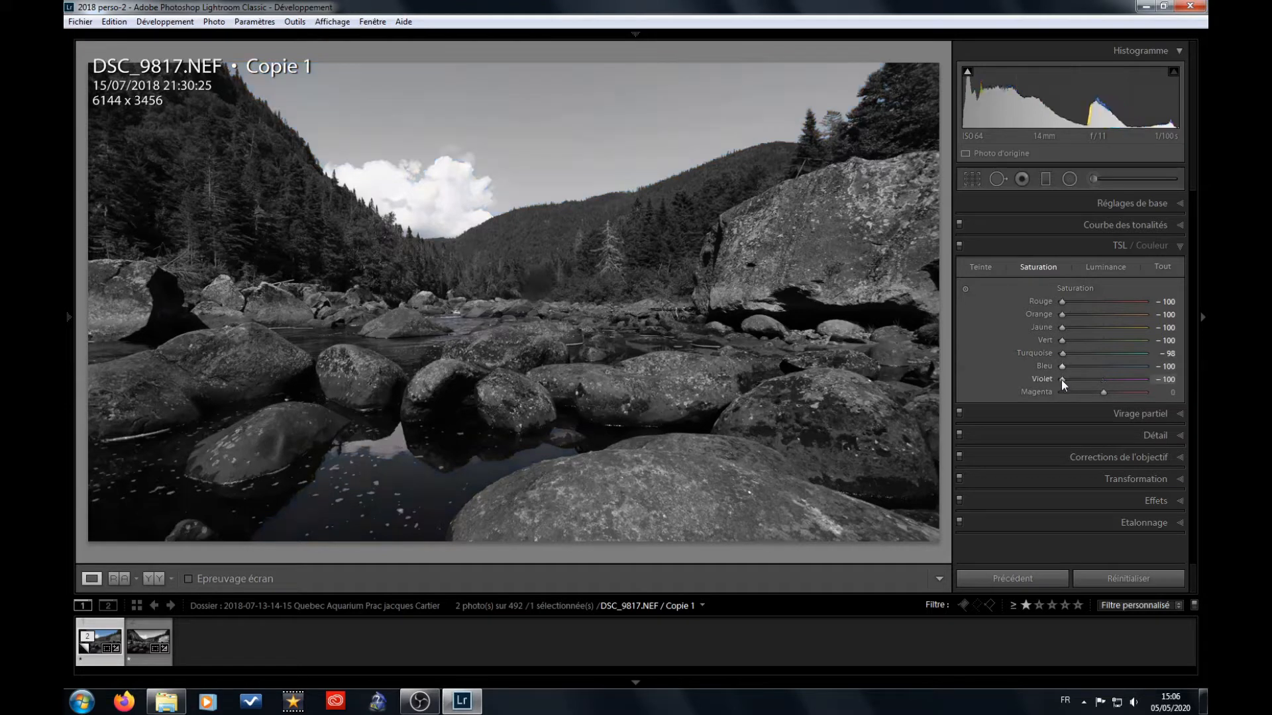
left_click(1060, 391)
Step: Reset the saturation of all eight colour channels, from Rouge to Magenta, to 0
double_click(1061, 301)
double_click(1061, 315)
double_click(1064, 328)
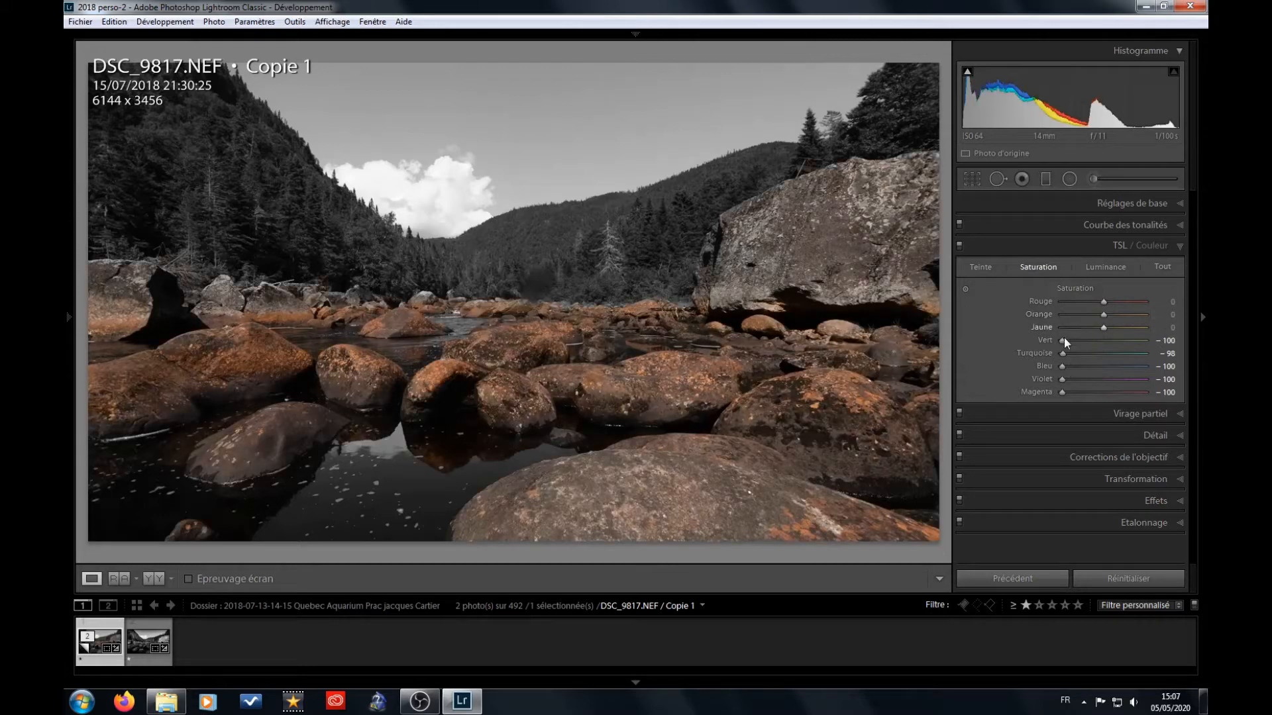
double_click(1063, 340)
double_click(1065, 355)
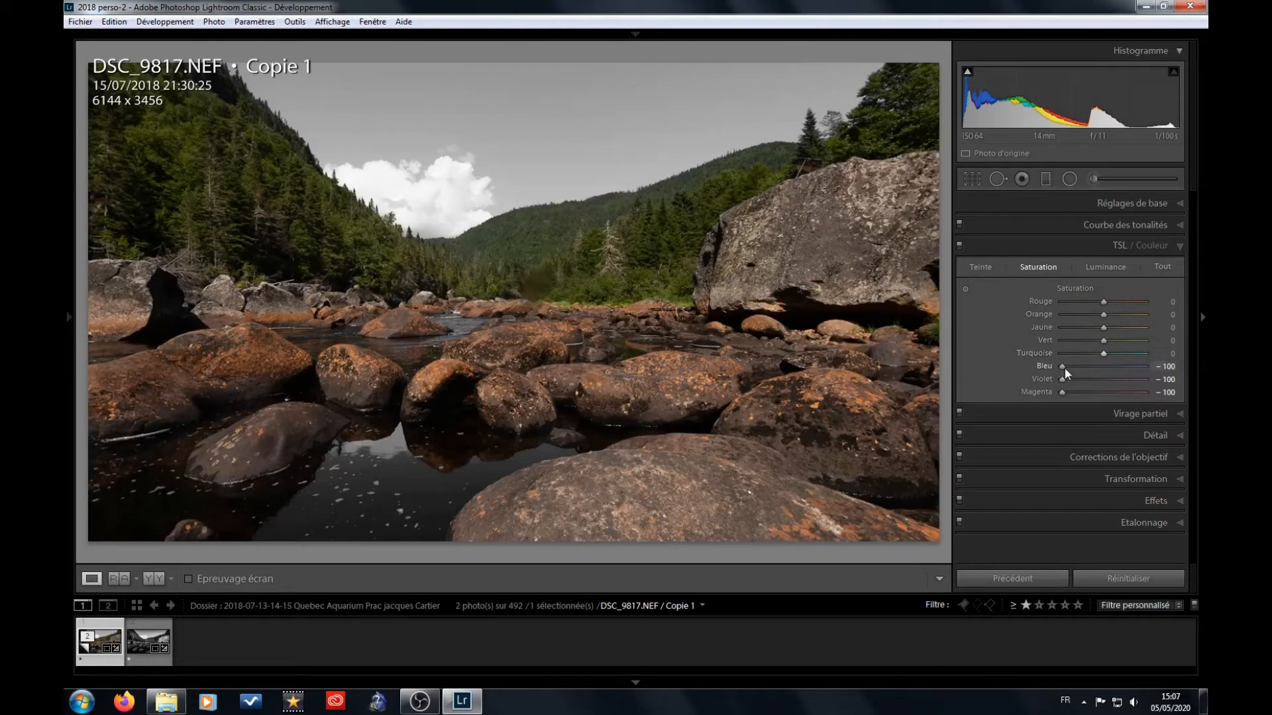
double_click(1063, 367)
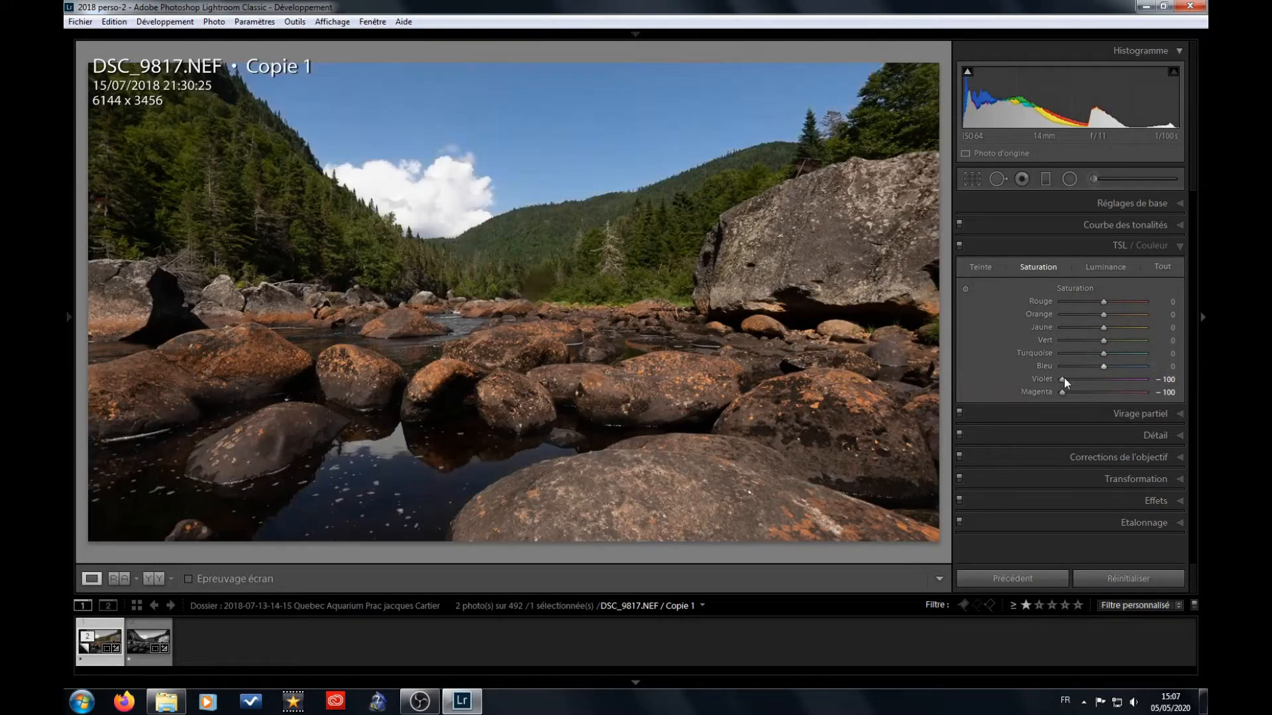
double_click(1064, 379)
double_click(1063, 392)
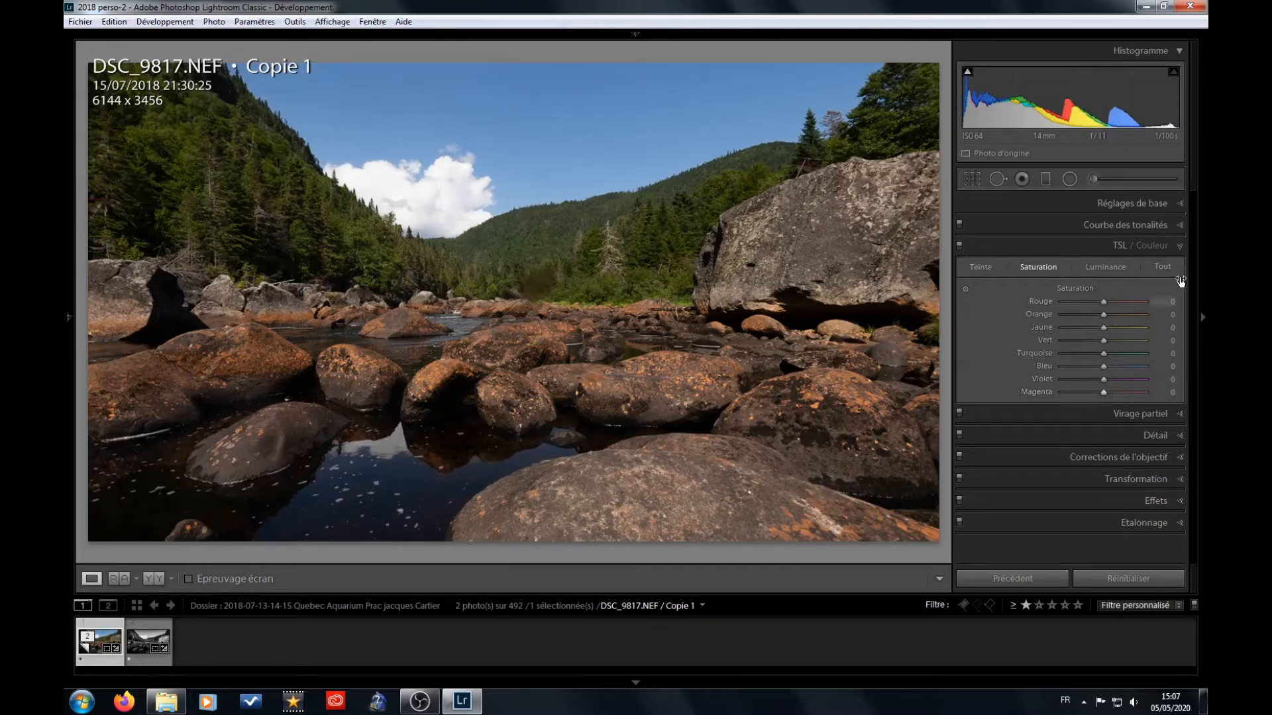
Step: Convert the photo to the Noir/blanc treatment in the basic settings
left_click(1135, 199)
left_click(1162, 224)
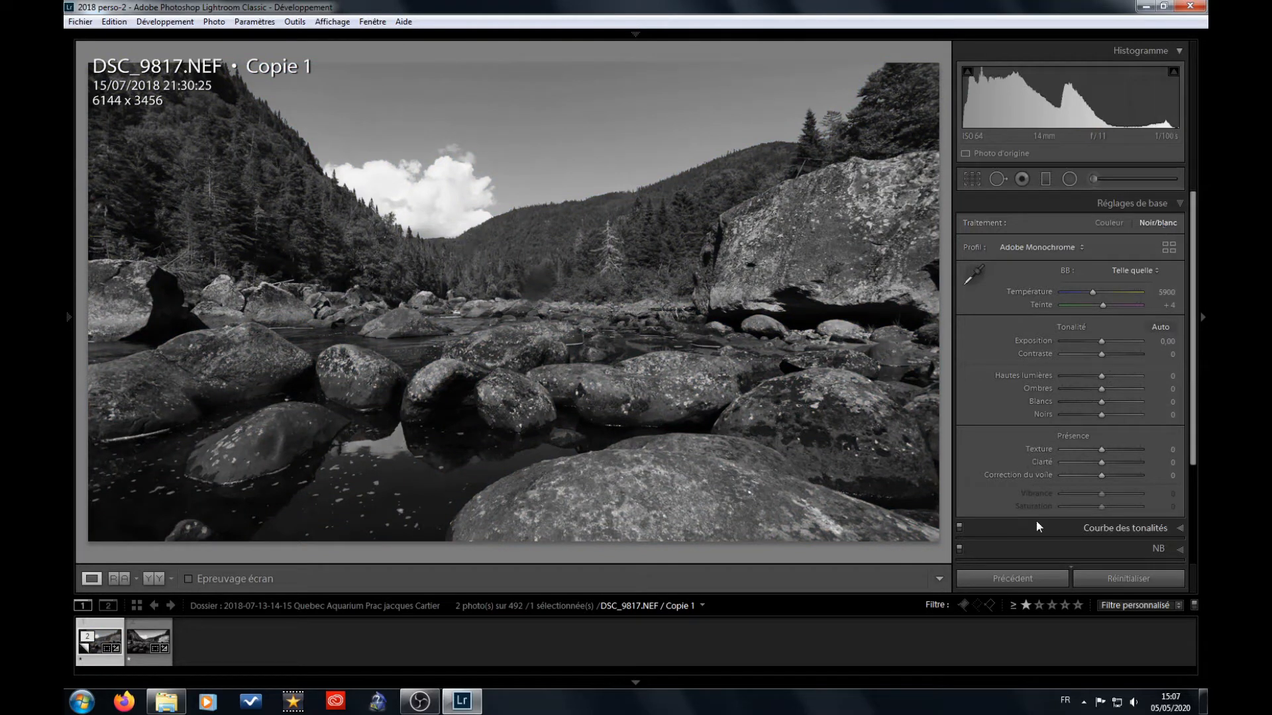
Step: Shape a contrast tone curve with Hautes lumières +25, Tons clairs +11, Tons sombres −11 and Ombres −28, and preview the photo larger
left_click(1112, 530)
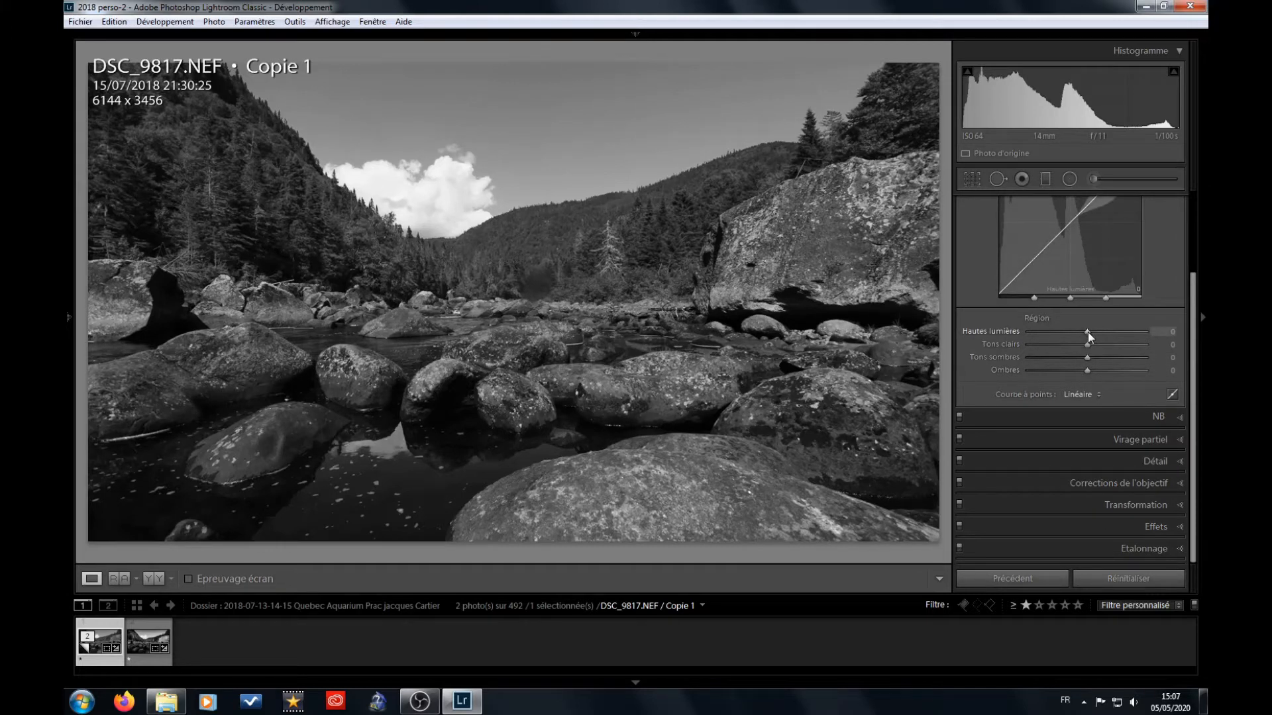
left_click_drag(1091, 332, 1096, 332)
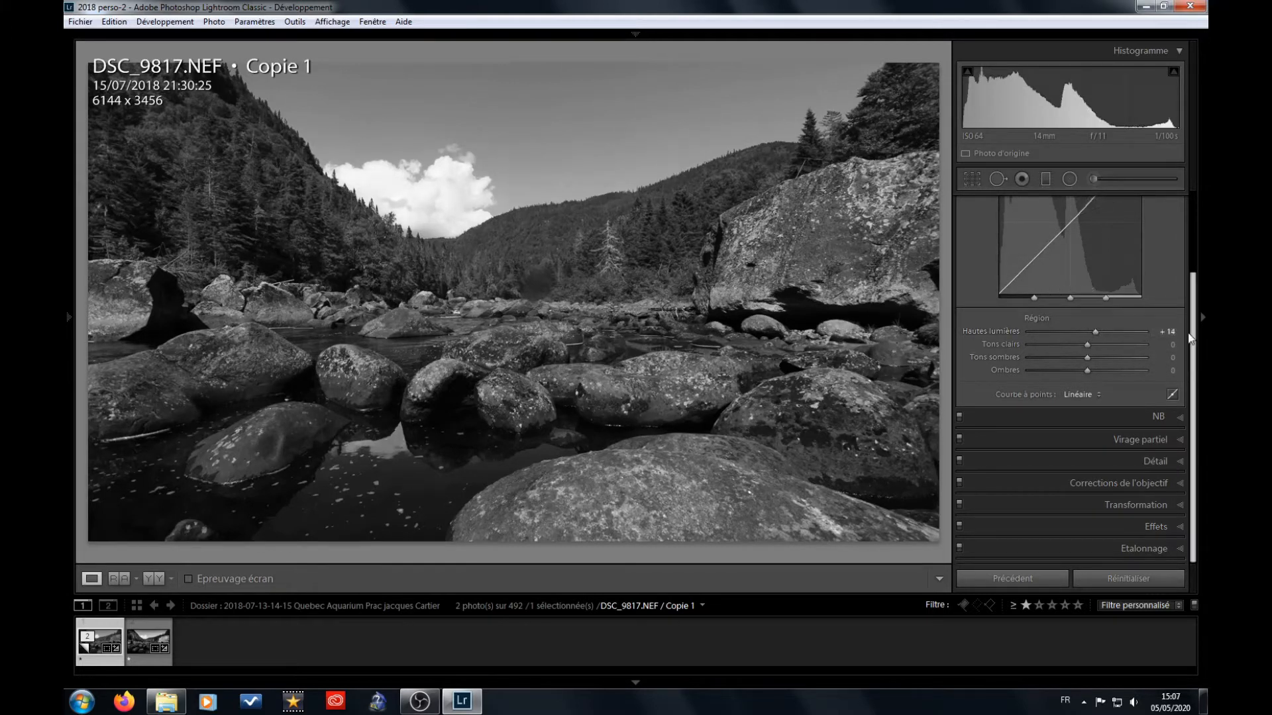
left_click_drag(1193, 338, 1192, 257)
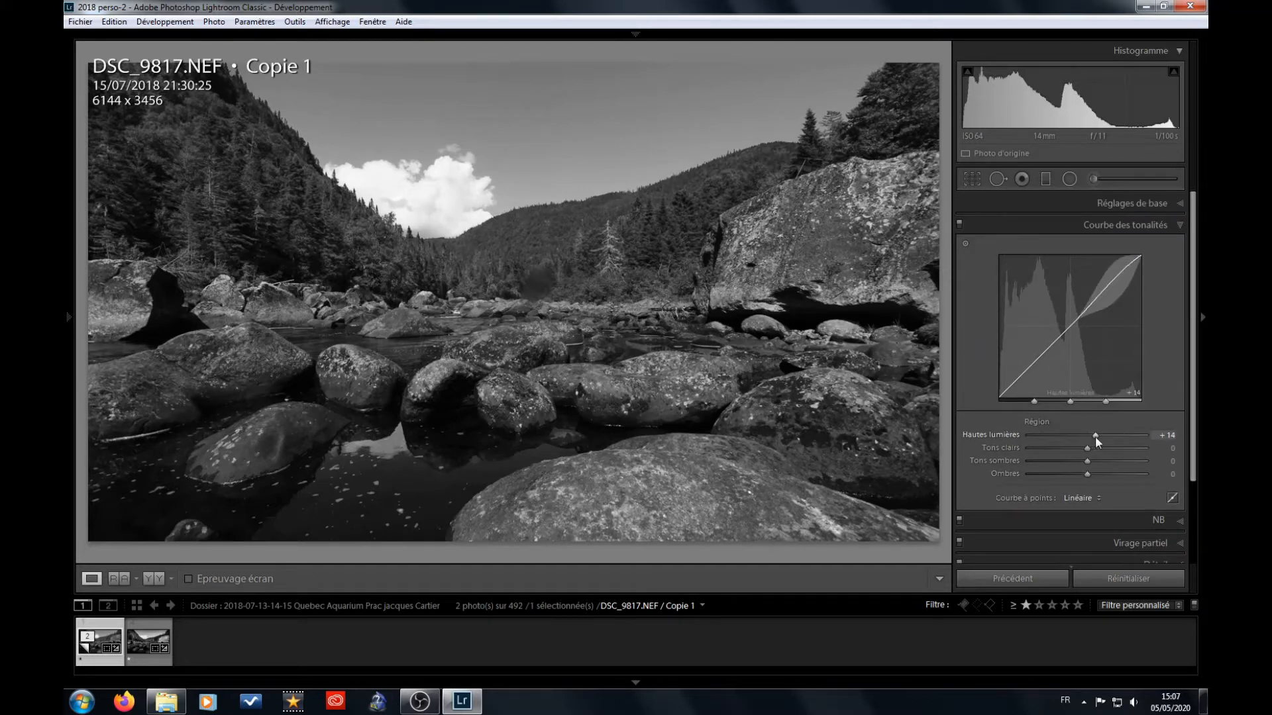
mouse_move(1094, 436)
left_mouse_down()
mouse_move(1070, 473)
mouse_move(1094, 449)
left_mouse_up()
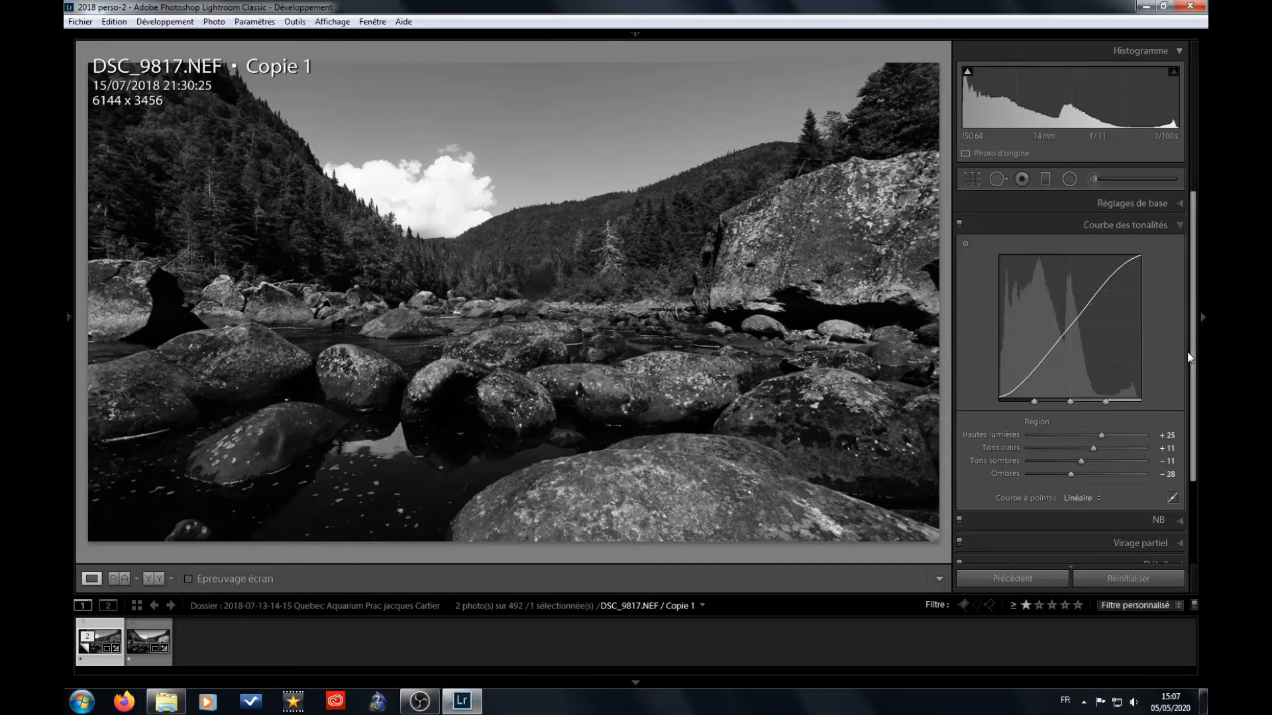
key("F8")
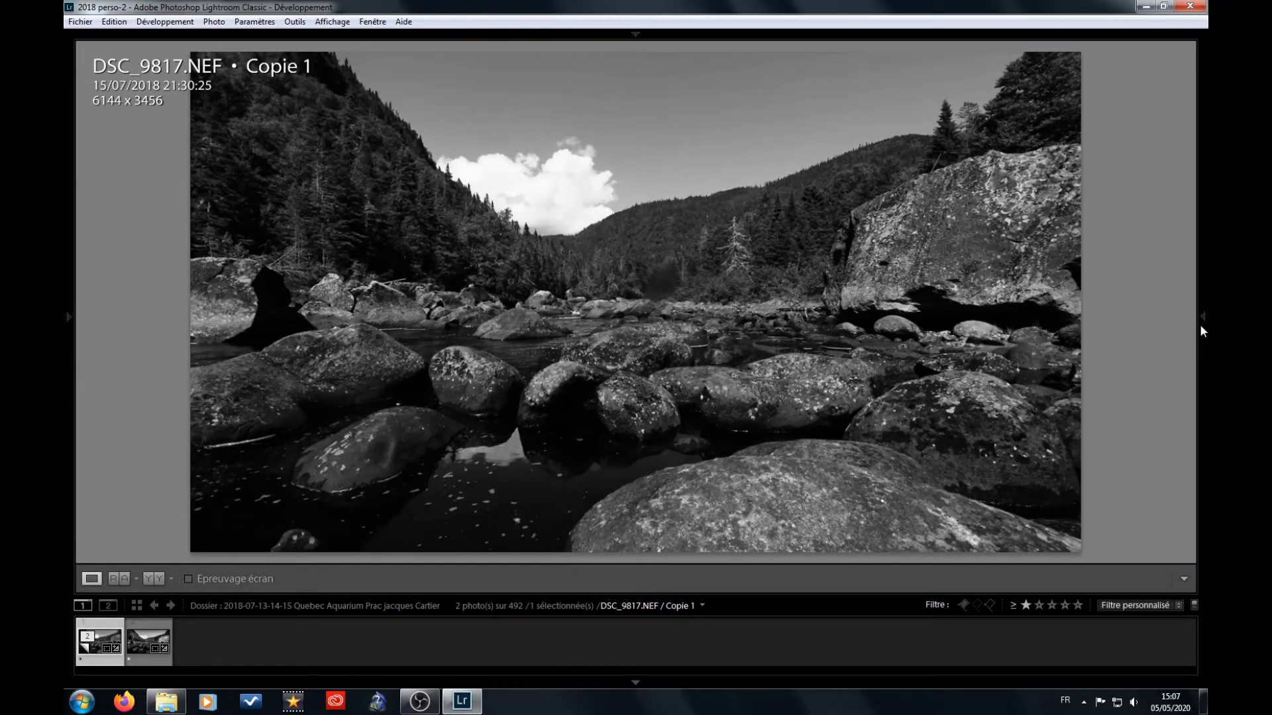
mouse_move(1201, 322)
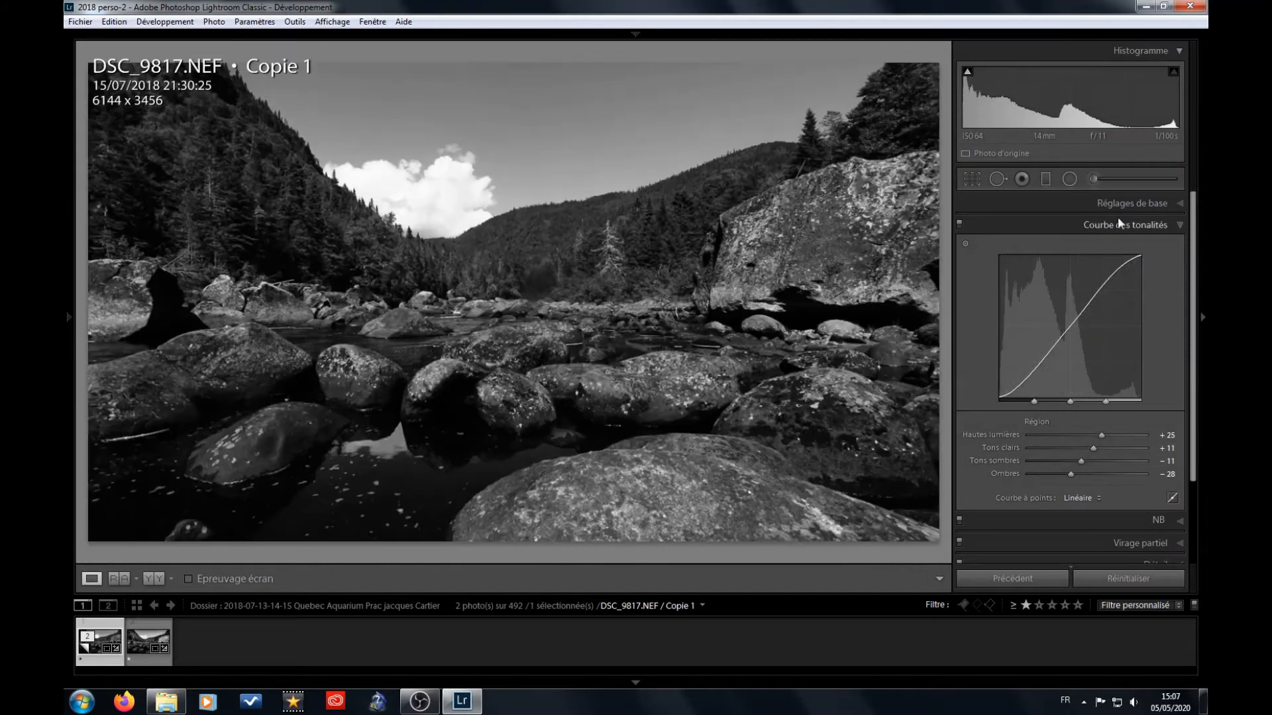
Step: Set Hautes lumières to −53 and Ombres to +71 in the basic tone settings
left_click(1120, 204)
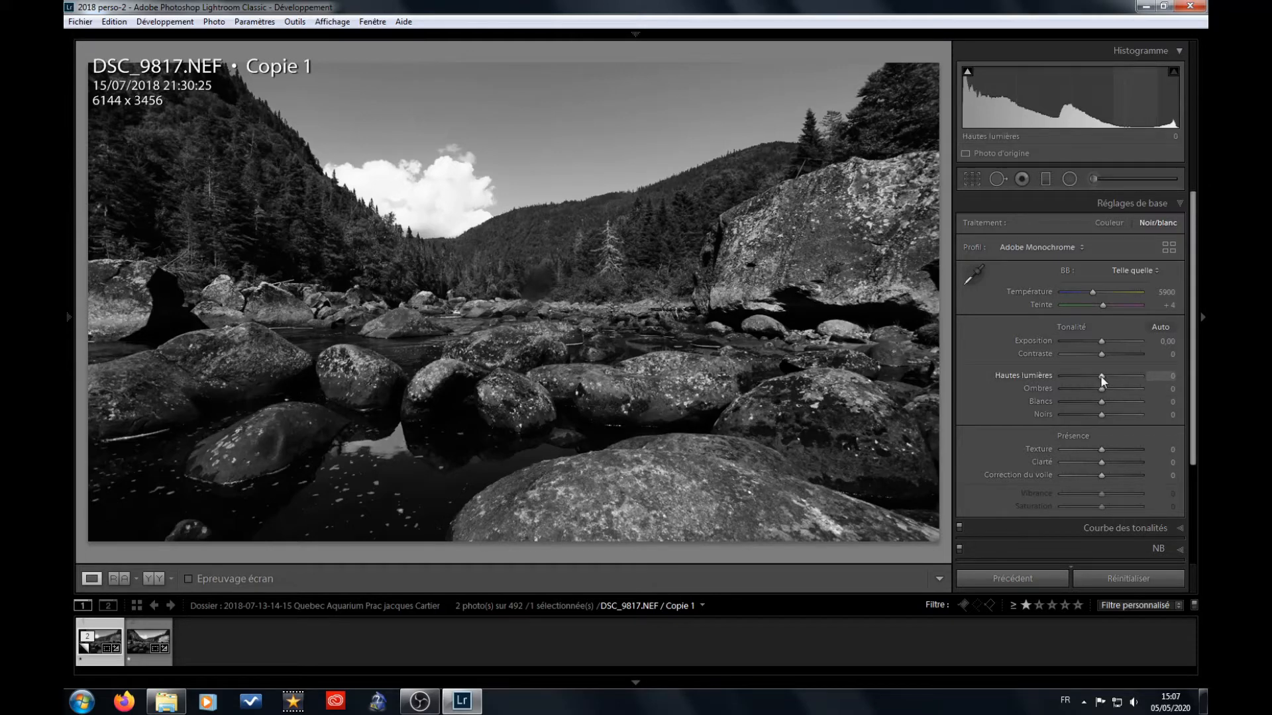
left_click_drag(1090, 376, 1080, 377)
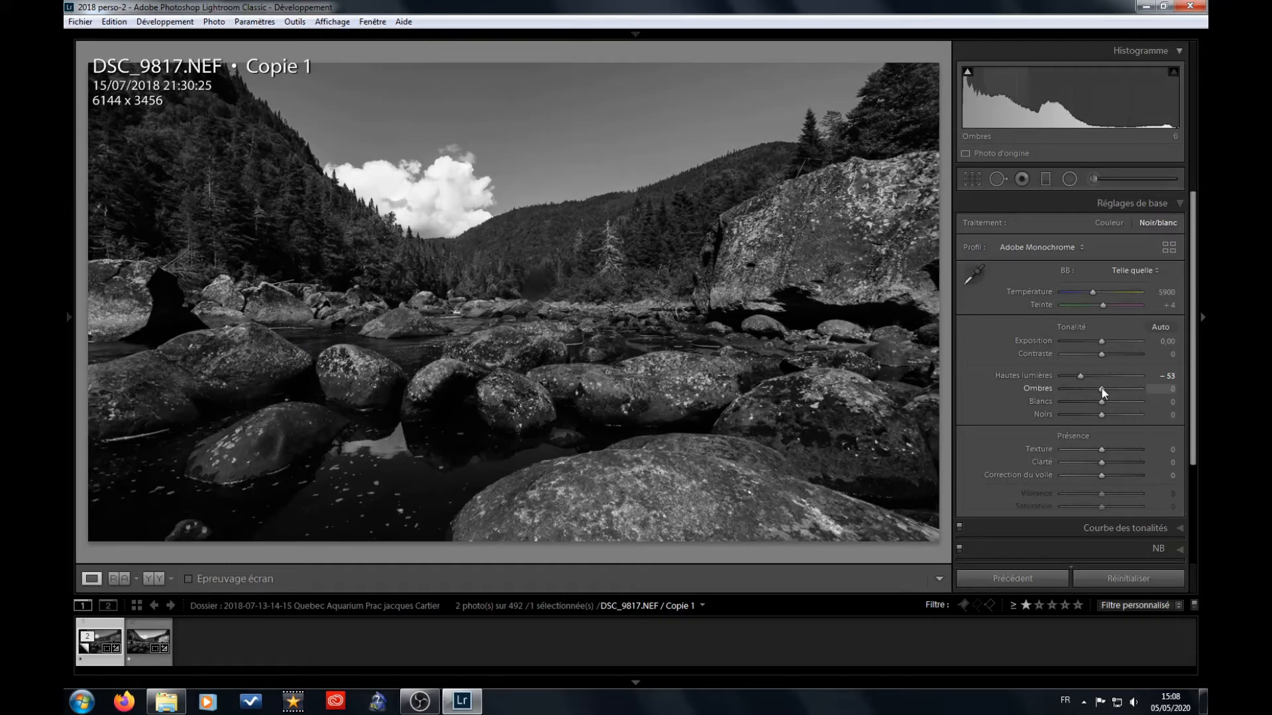
left_click_drag(1102, 388, 1131, 391)
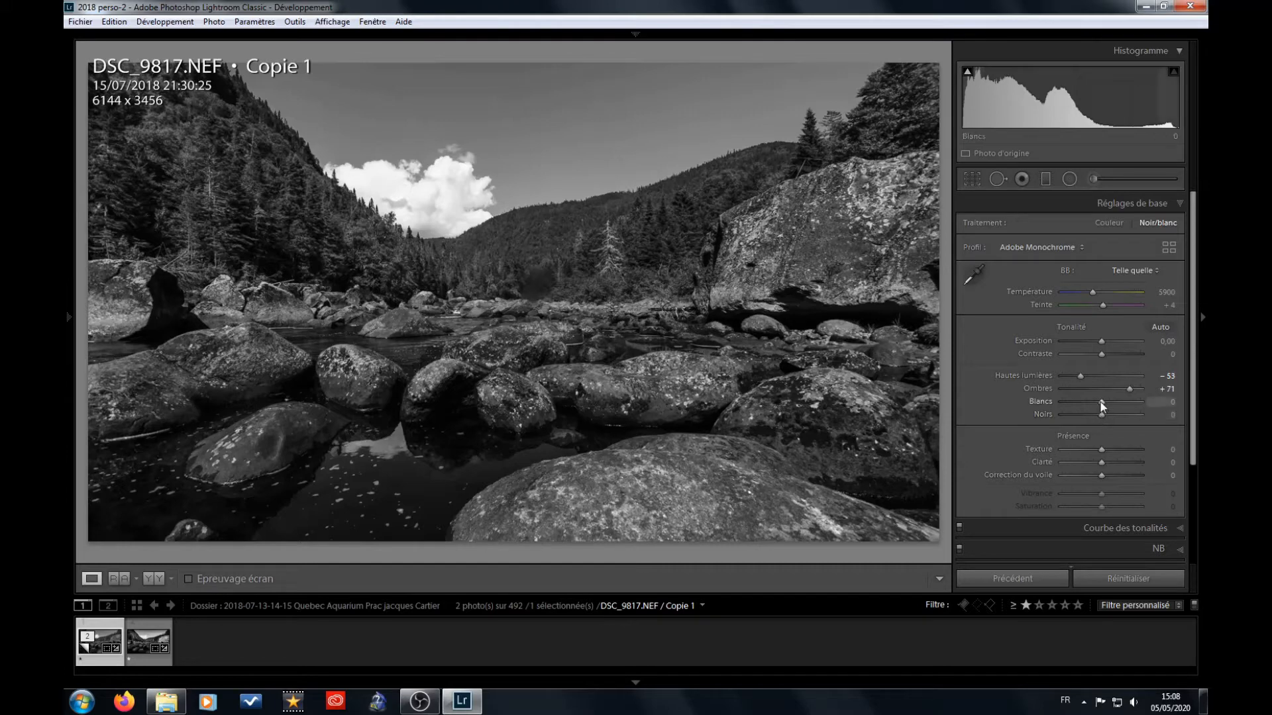
Step: Set Blancs to +26 and Noirs to −5, checking the clipping preview for each
key("alt")
mouse_move(1103, 404)
left_mouse_down()
mouse_move(1044, 403)
mouse_move(1103, 404)
left_mouse_up()
mouse_move(1101, 404)
left_mouse_down()
mouse_move(1122, 403)
mouse_move(1112, 402)
left_mouse_up()
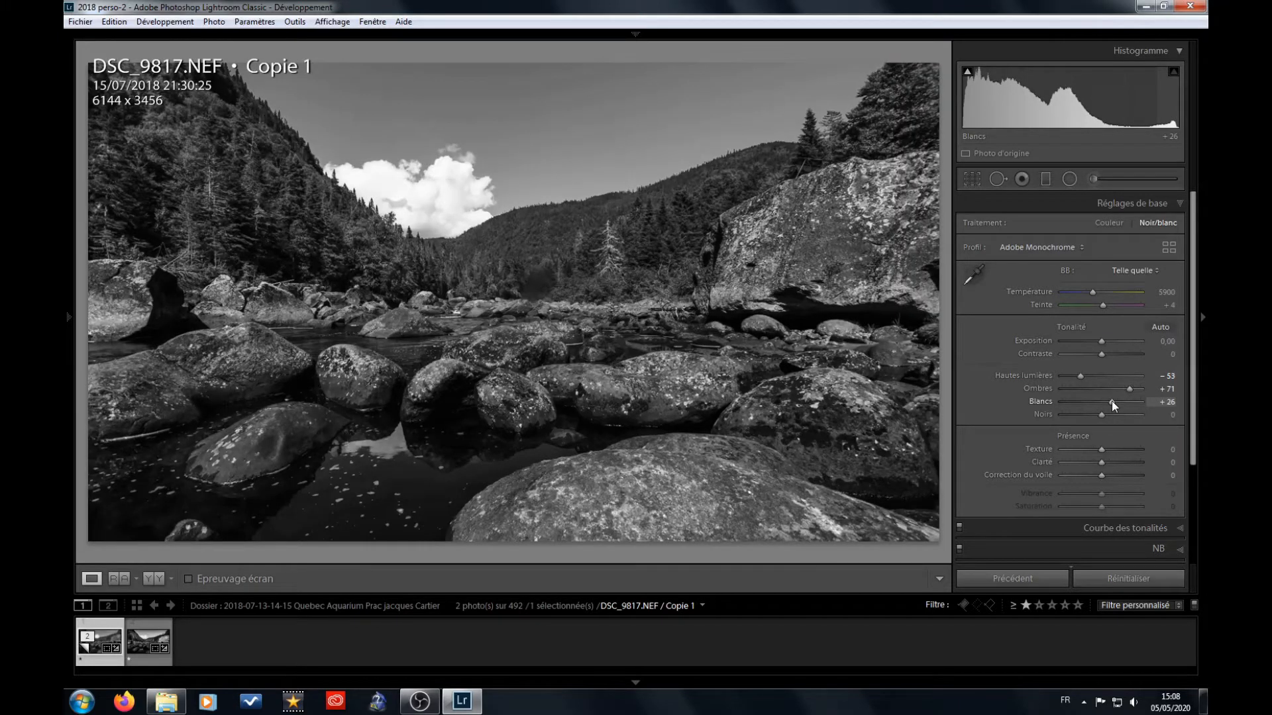
key("alt")
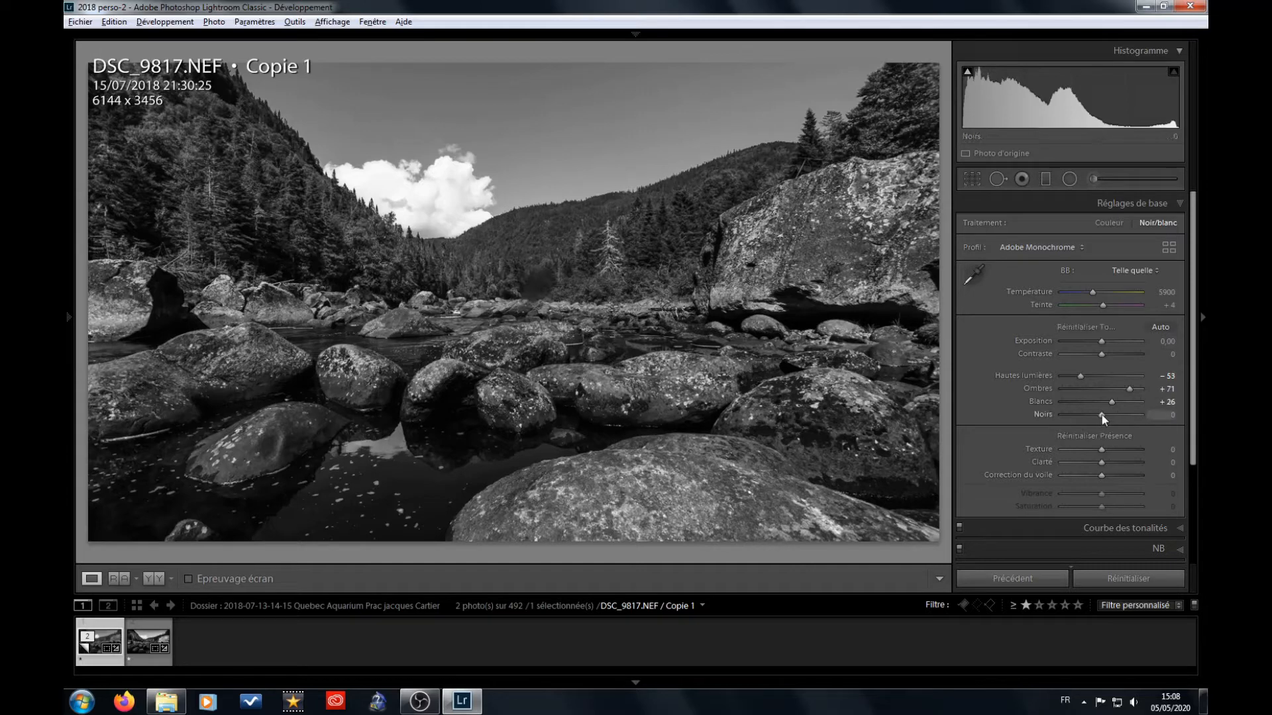
left_click_drag(1102, 414, 1099, 415)
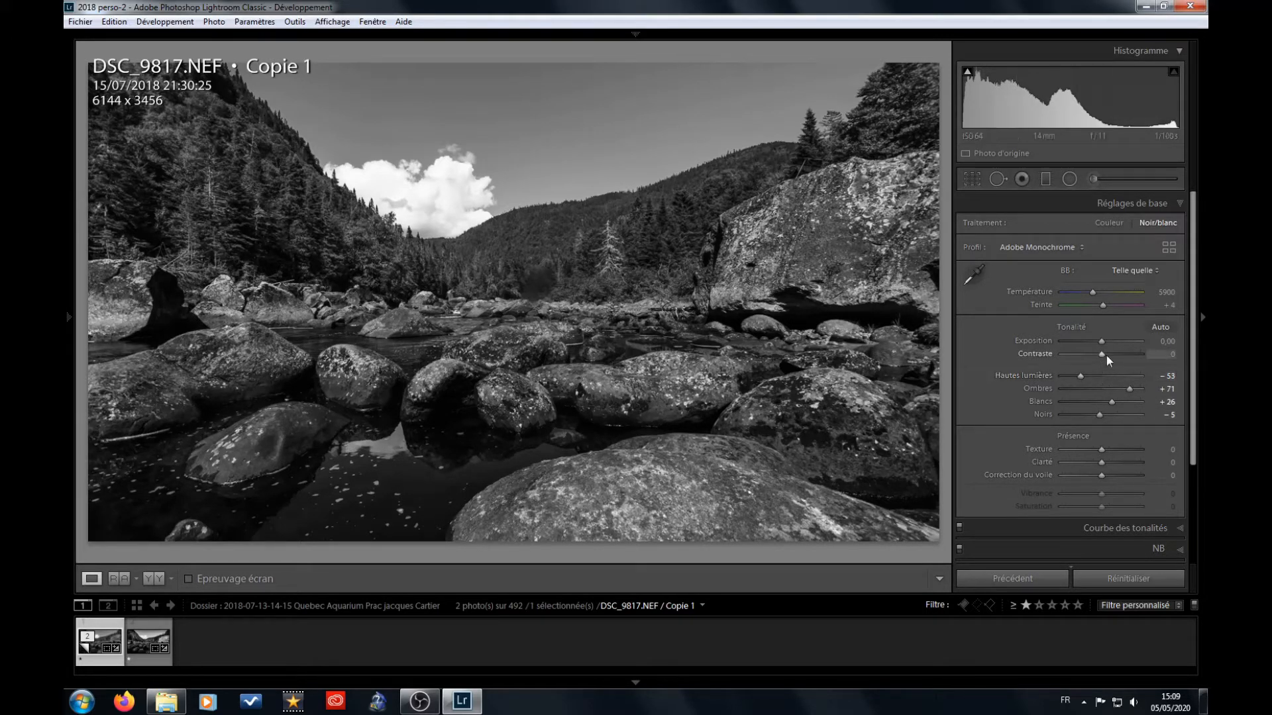
Step: Raise Contraste to +38 and Clarté to +17
left_click_drag(1102, 355, 1116, 355)
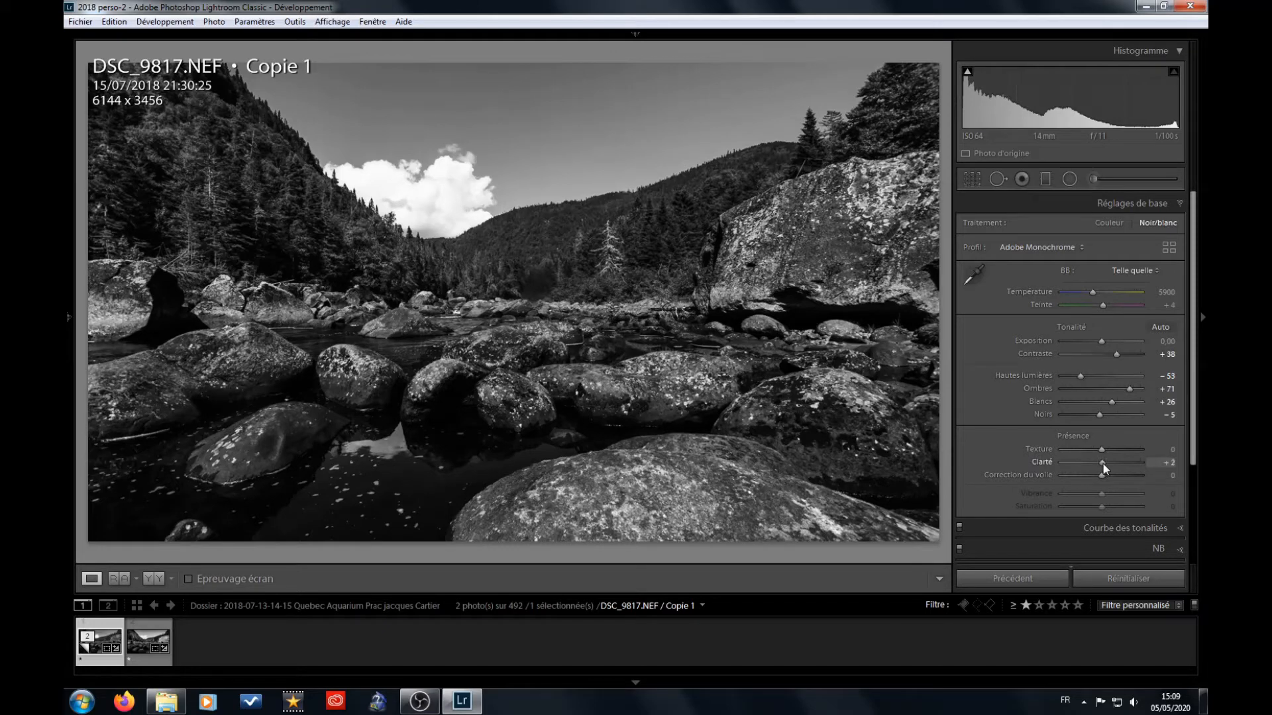
scroll(1103, 464, "up", 3)
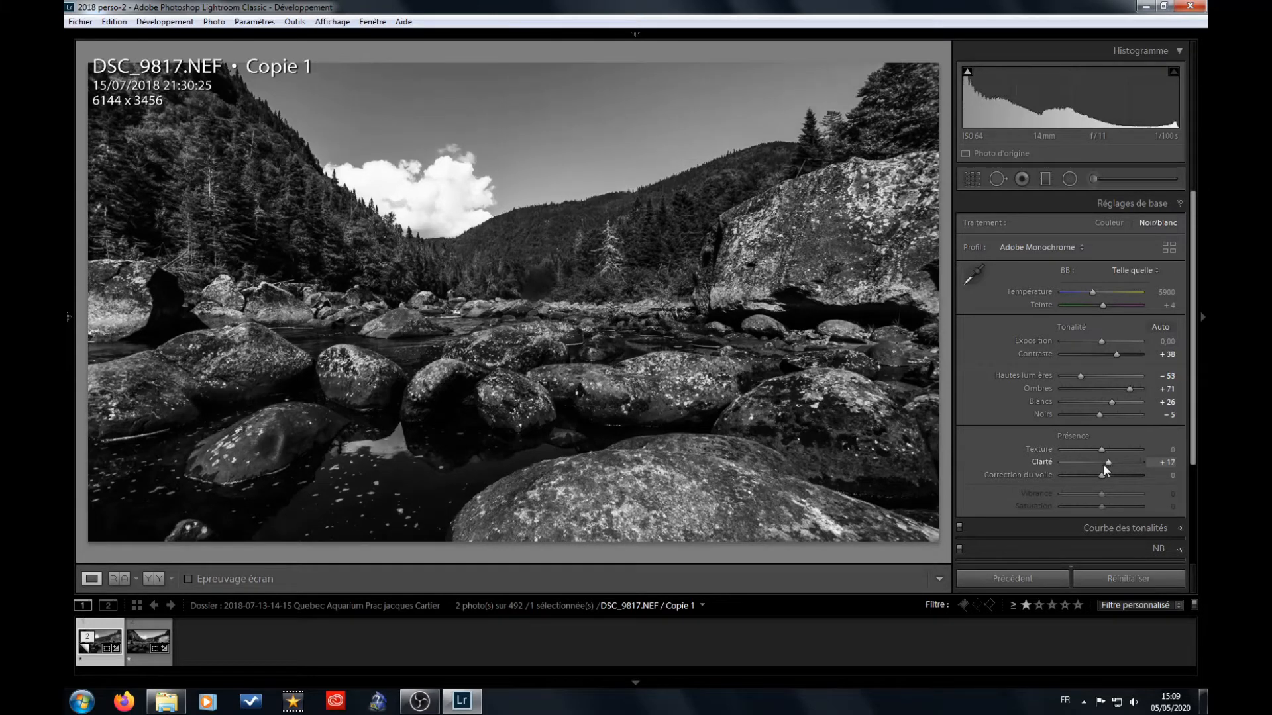
Step: Set Clarté to +20, and deepen the tone curve with Tons sombres at −16 and Ombres at −29
left_click(1155, 462)
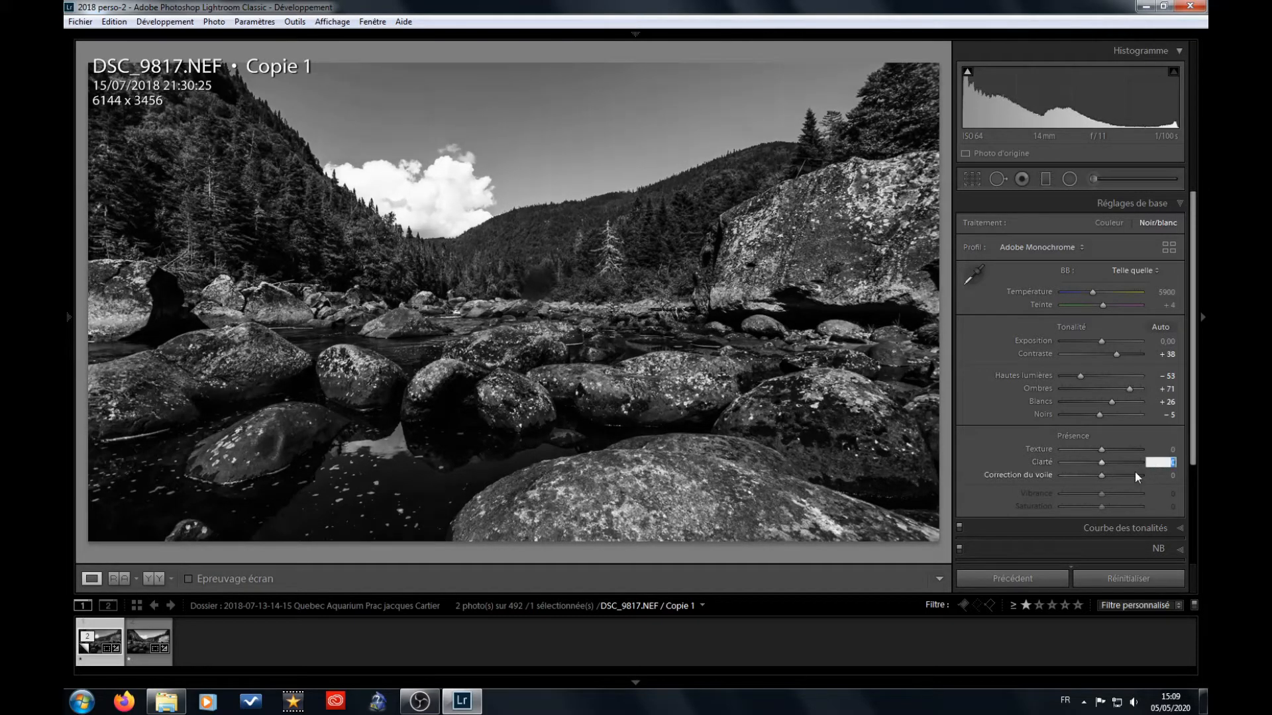
type("20")
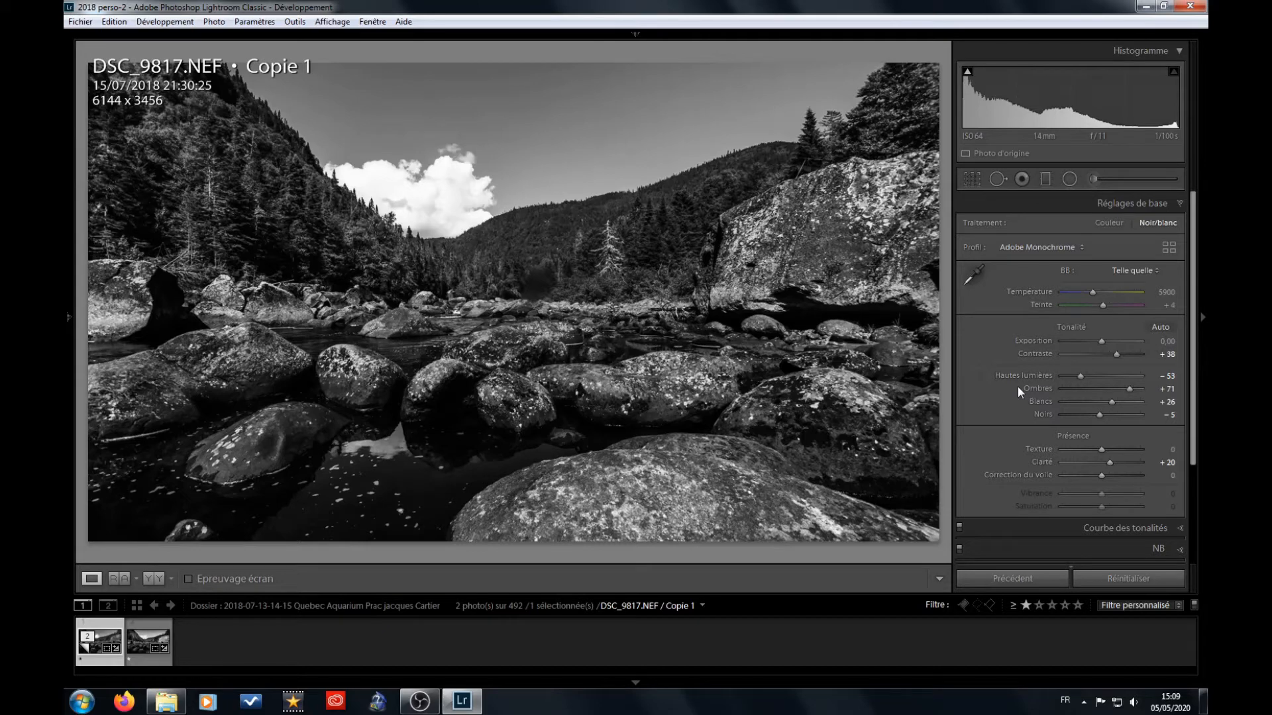
scroll(1031, 387, "down", 3)
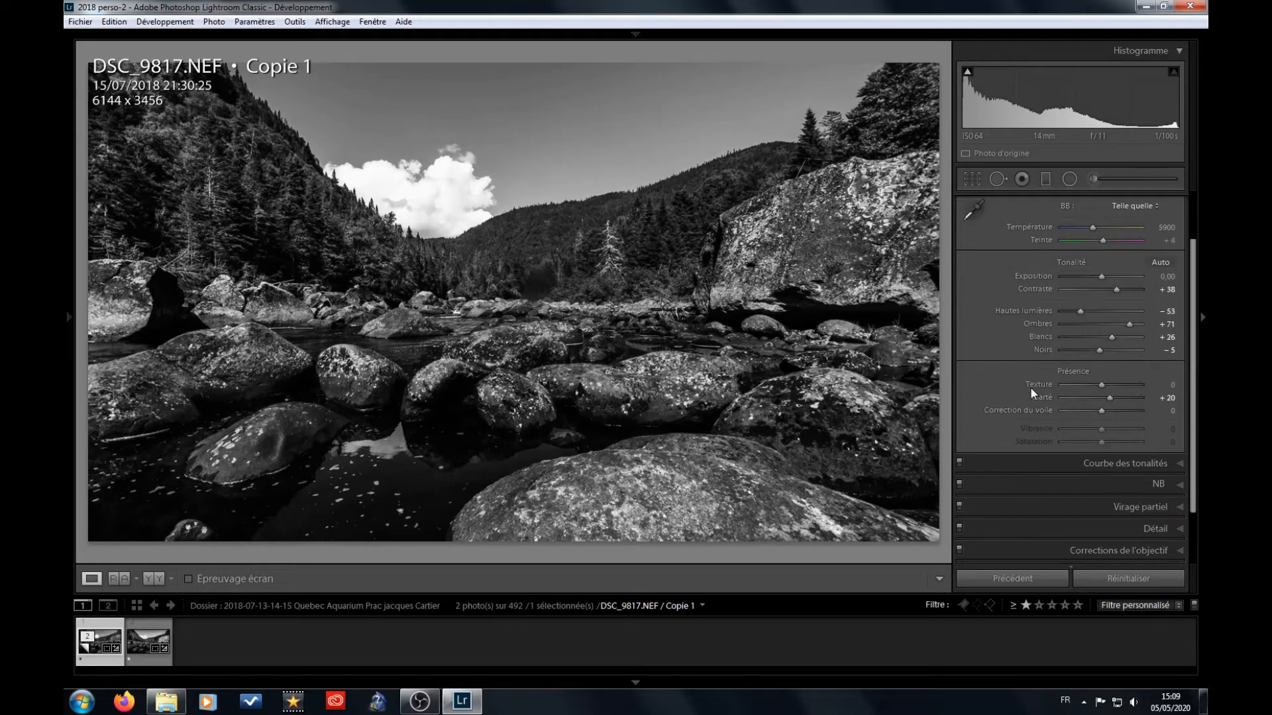
left_click(1092, 430)
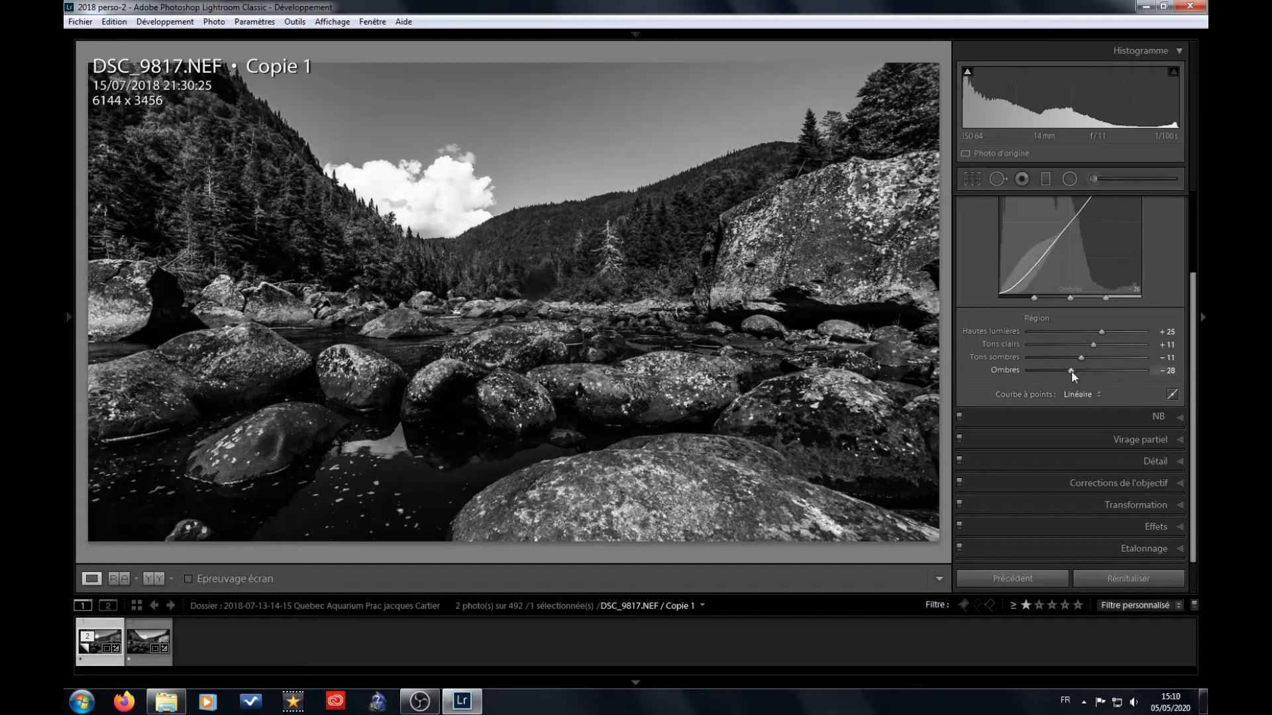
left_click_drag(1072, 370, 1079, 358)
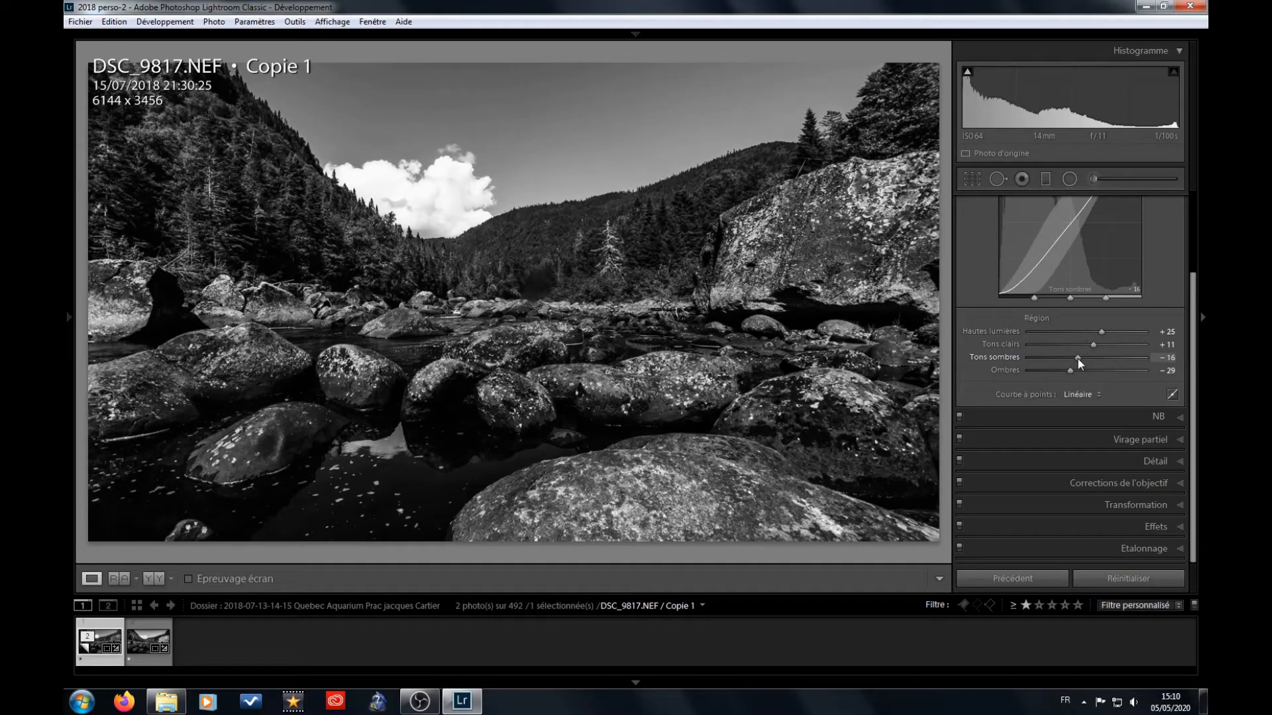
scroll(1159, 411, "up", 5)
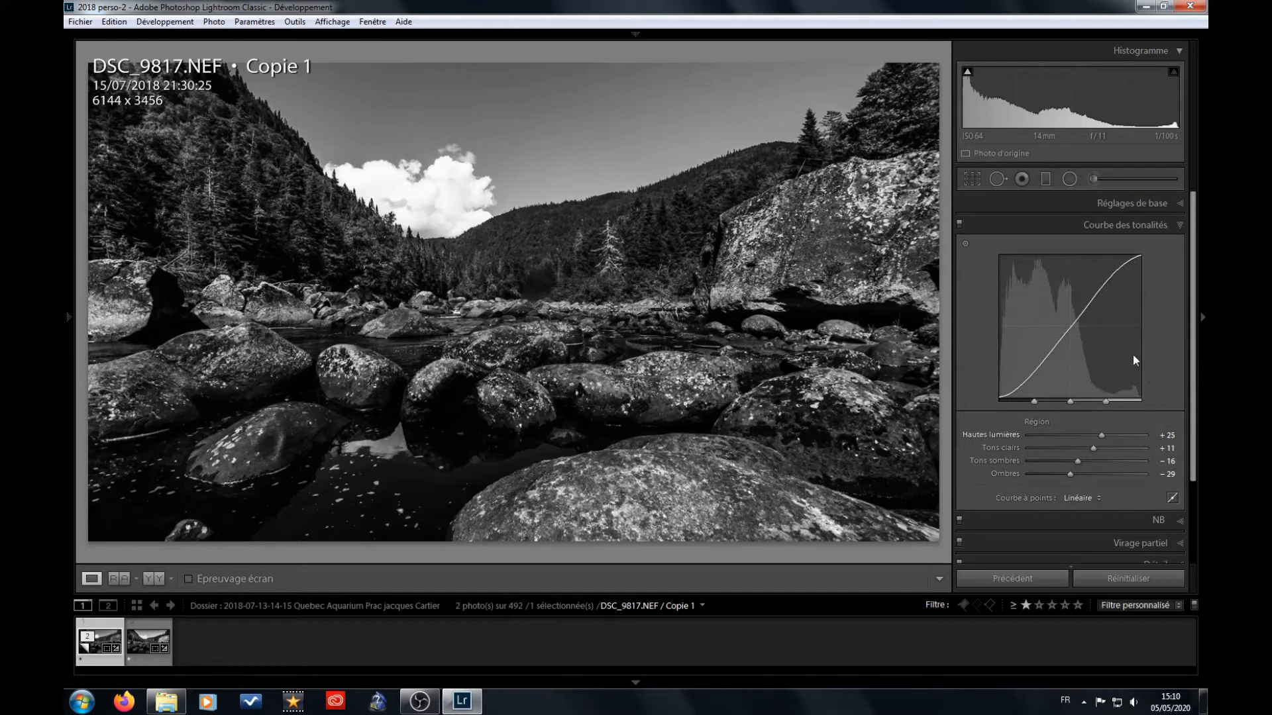
left_click(1102, 206)
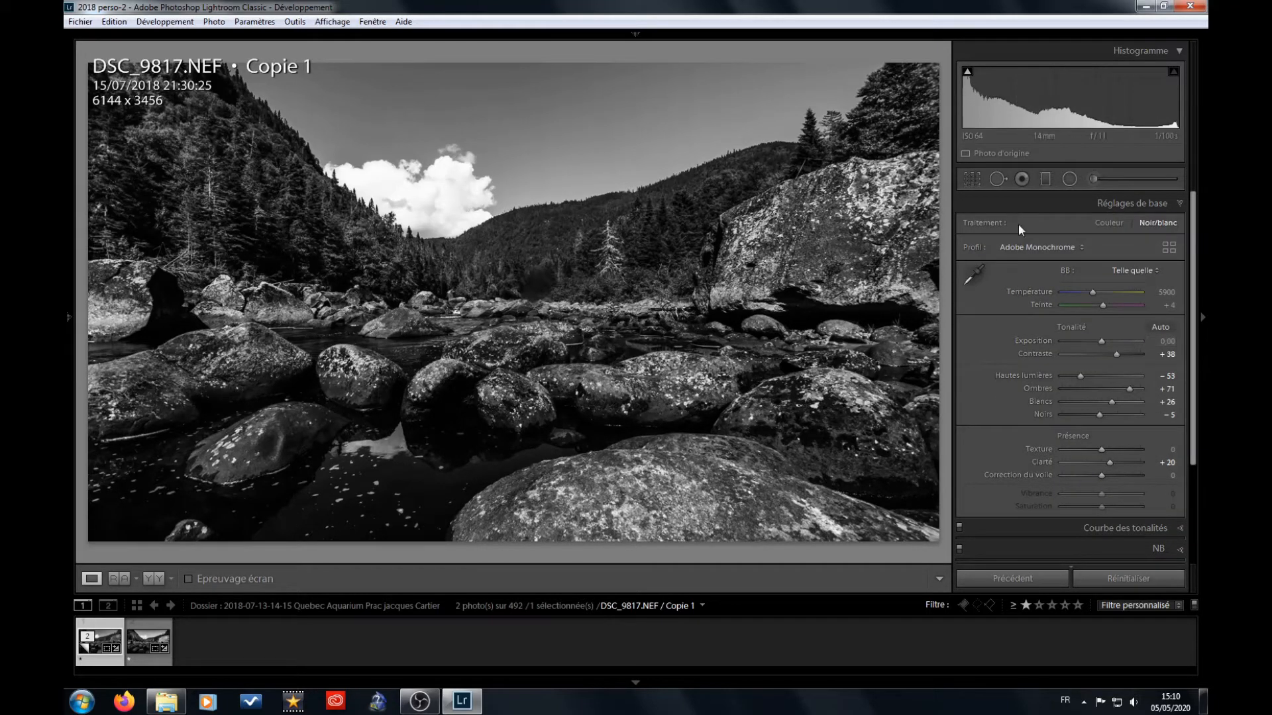
Step: Add a graduated filter over the sky with Exposition −0,15, narrow its transition and tilt it slightly along the hills
left_click(1046, 178)
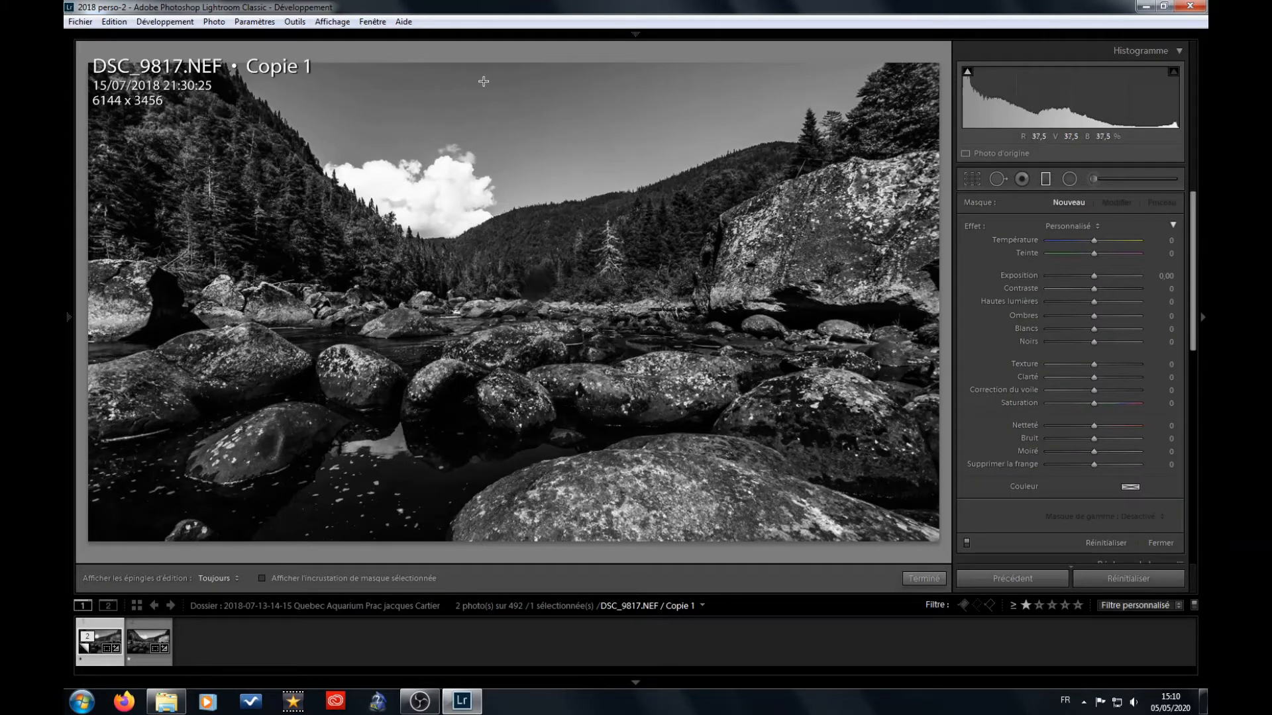
left_click_drag(527, 77, 514, 296)
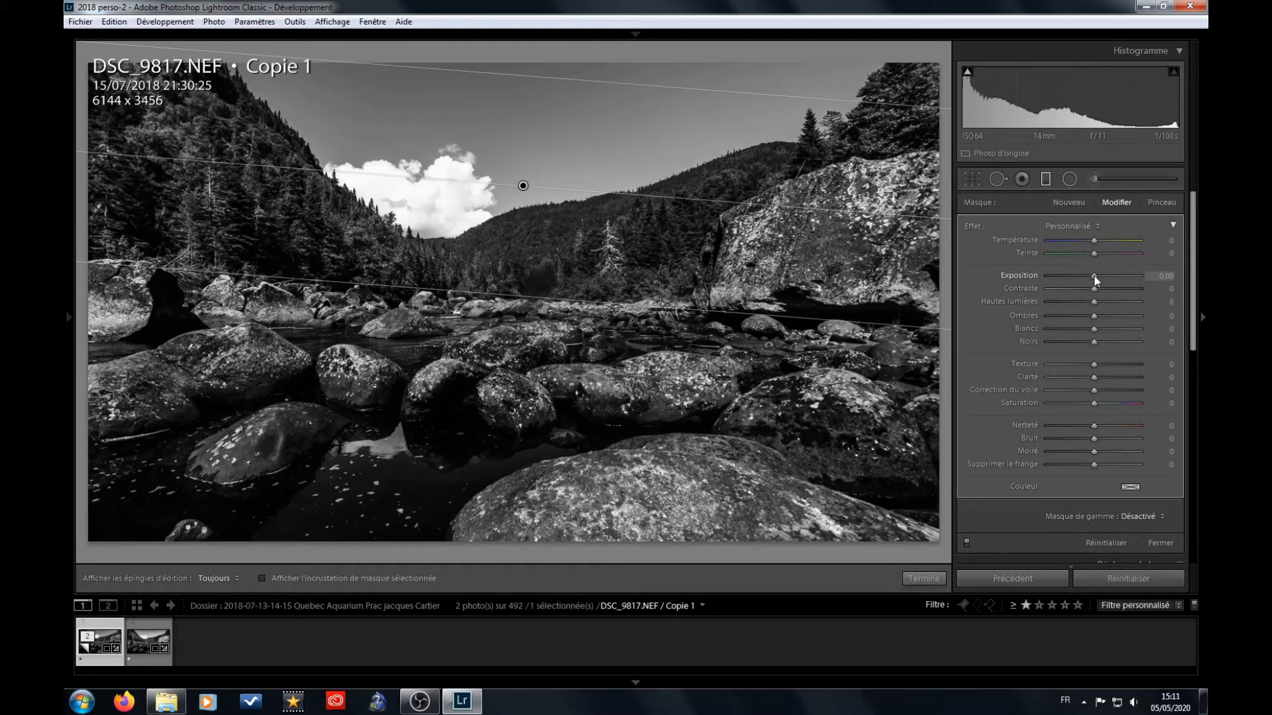
left_click_drag(1093, 277, 1091, 277)
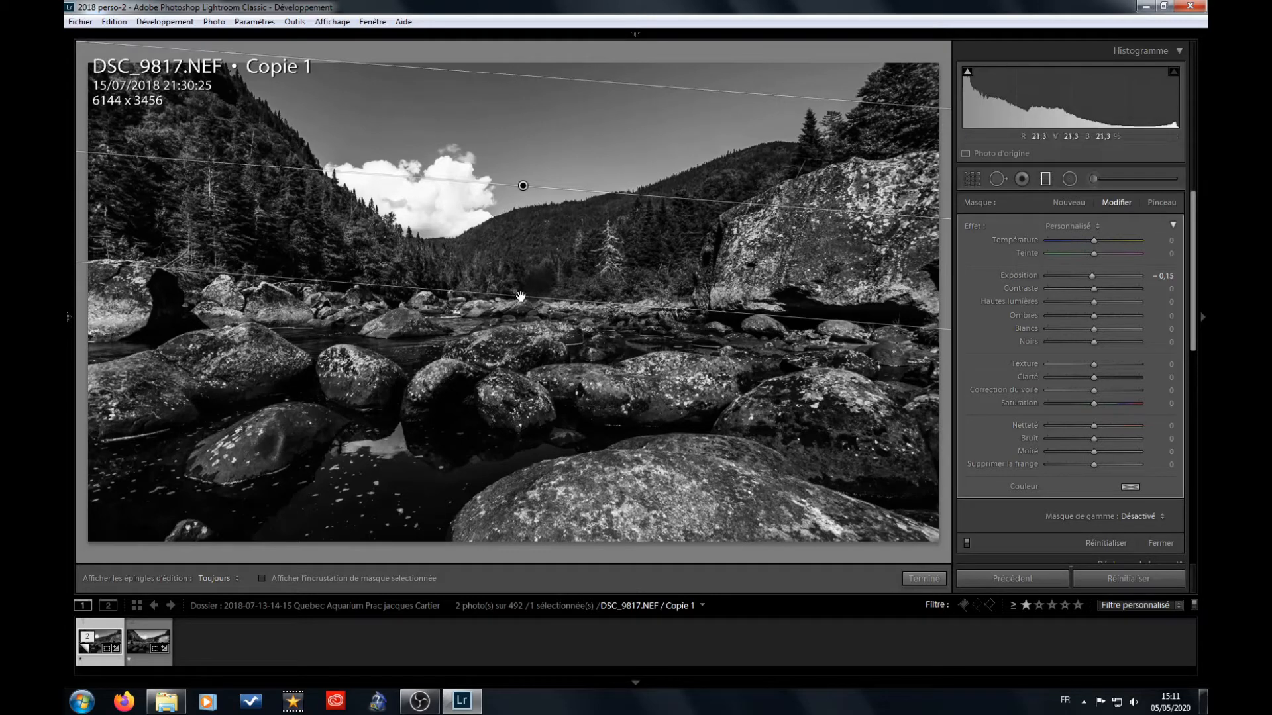
left_click_drag(521, 296, 523, 212)
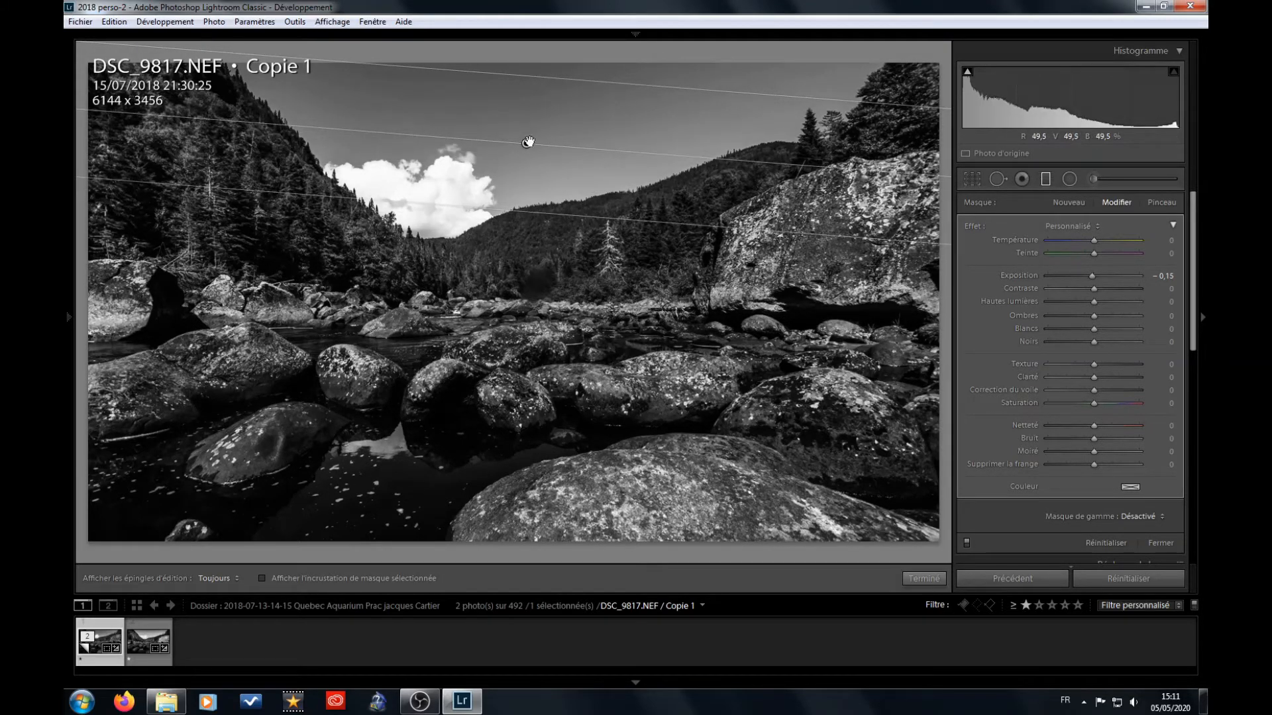
left_click_drag(528, 142, 528, 127)
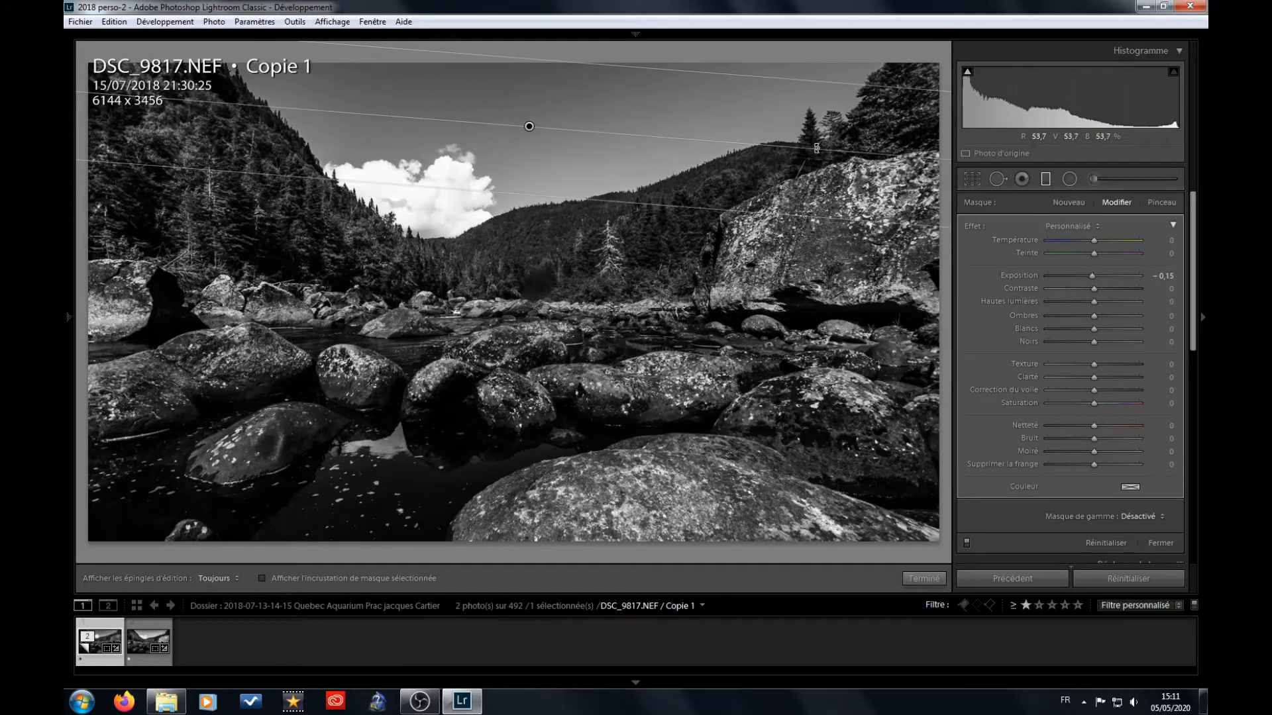
left_click_drag(817, 148, 820, 147)
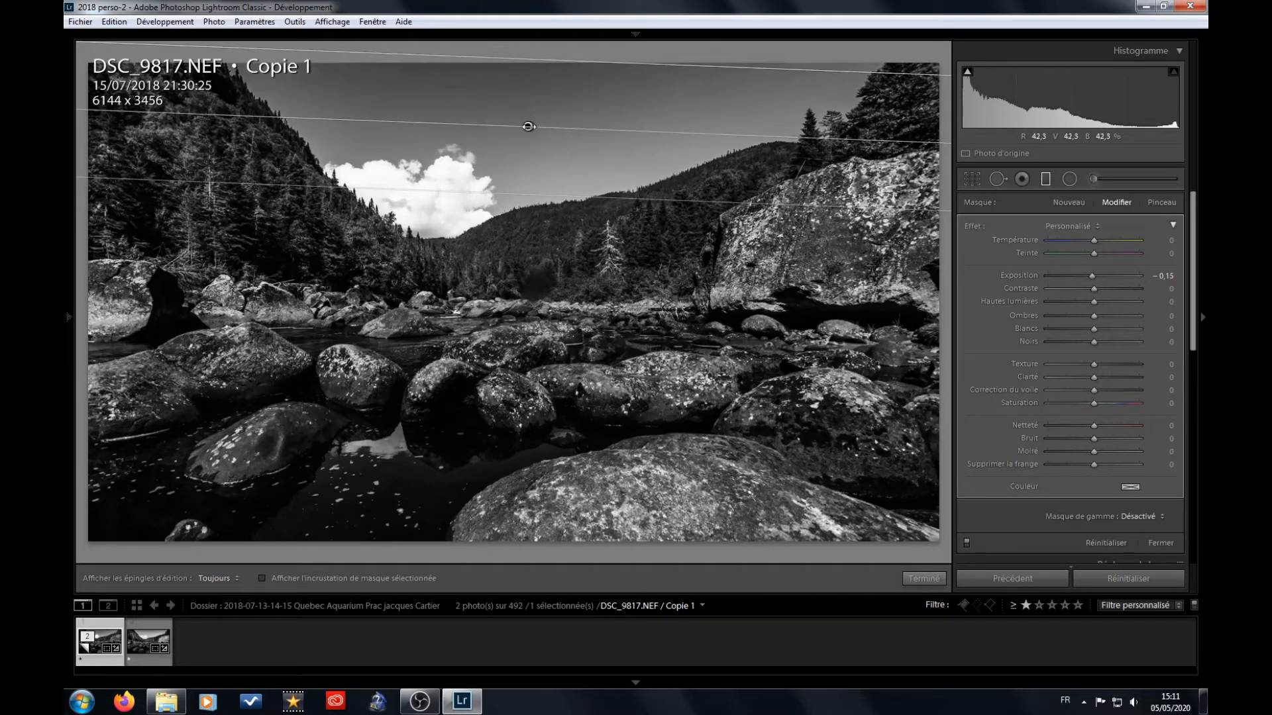
Step: Duplicate the sky's graduated filter onto the foreground boulder, tilt it the opposite way and set its Exposition to −0,62
left_click_drag(529, 127, 528, 147)
left_click_drag(538, 228, 557, 410)
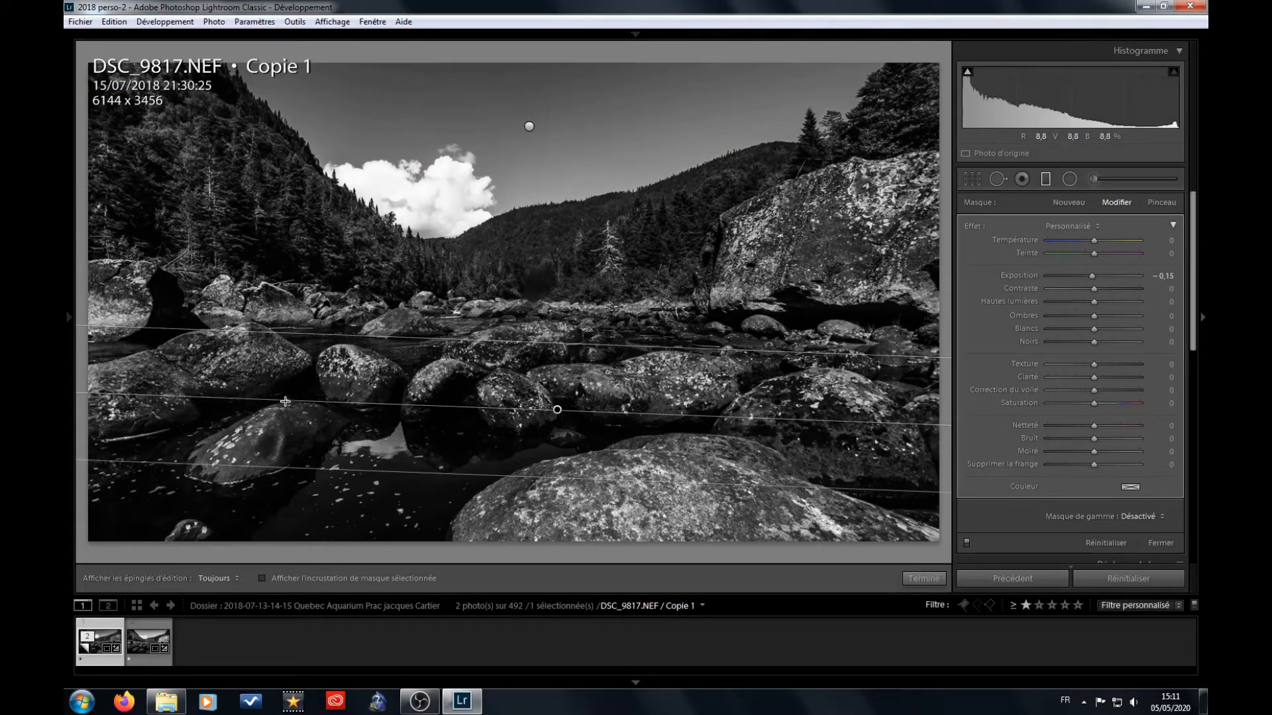
left_click_drag(286, 402, 824, 410)
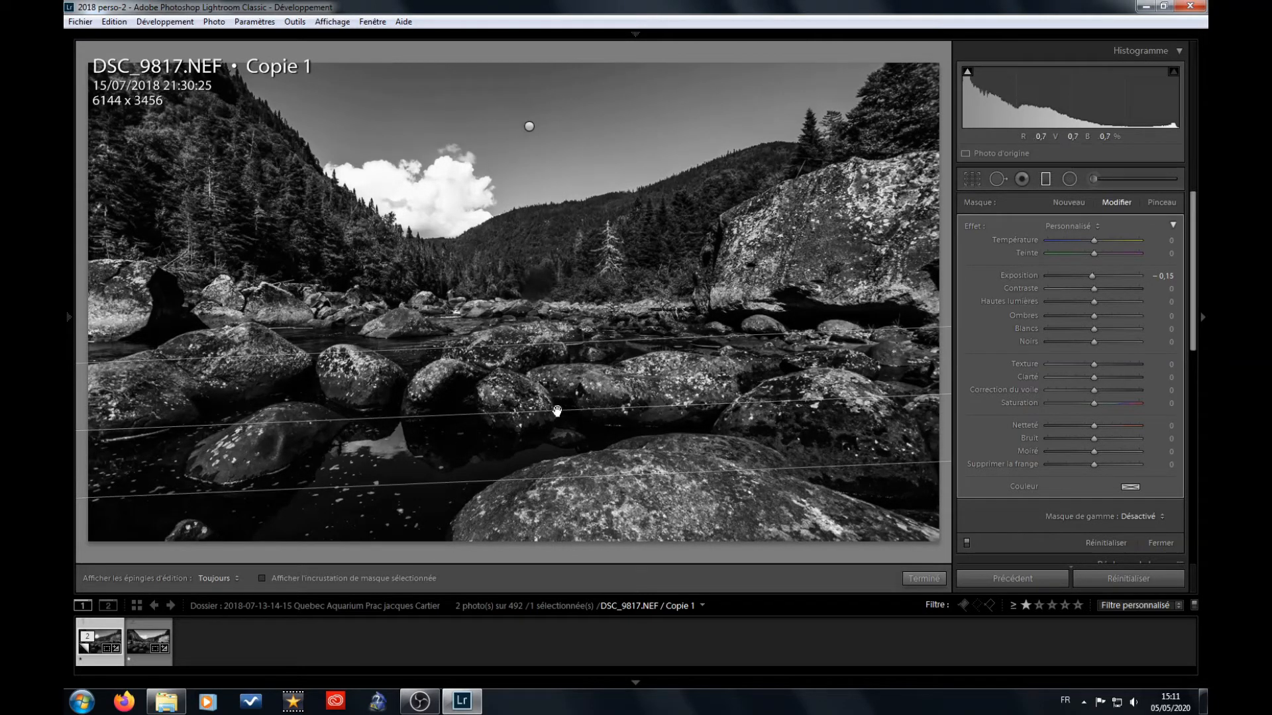
left_click_drag(556, 417, 567, 491)
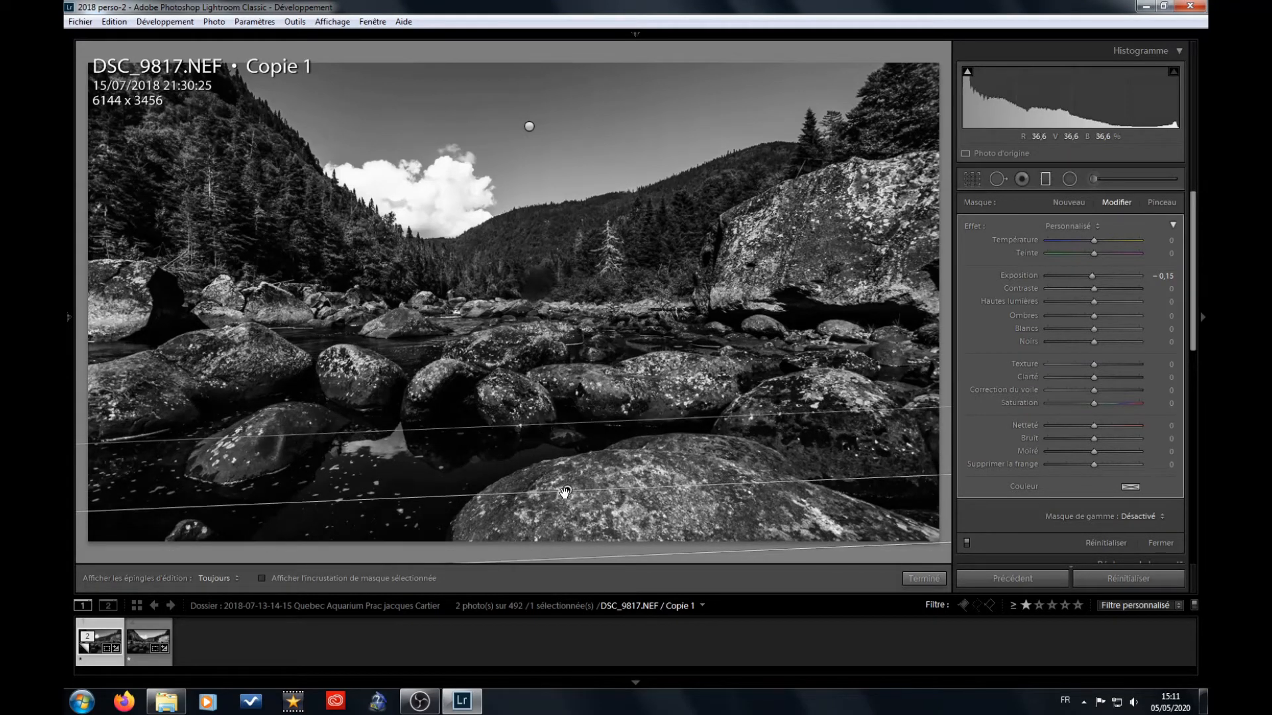
left_click_drag(567, 491, 533, 484)
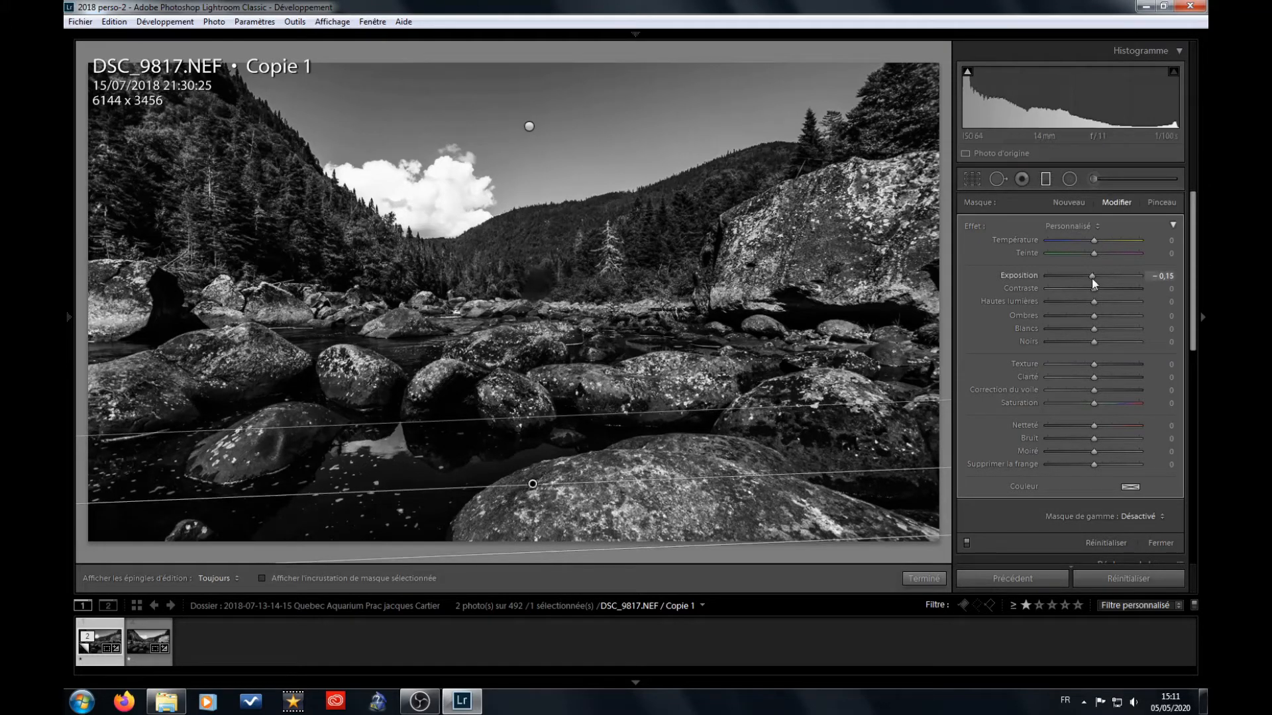
left_click_drag(1092, 277, 1088, 277)
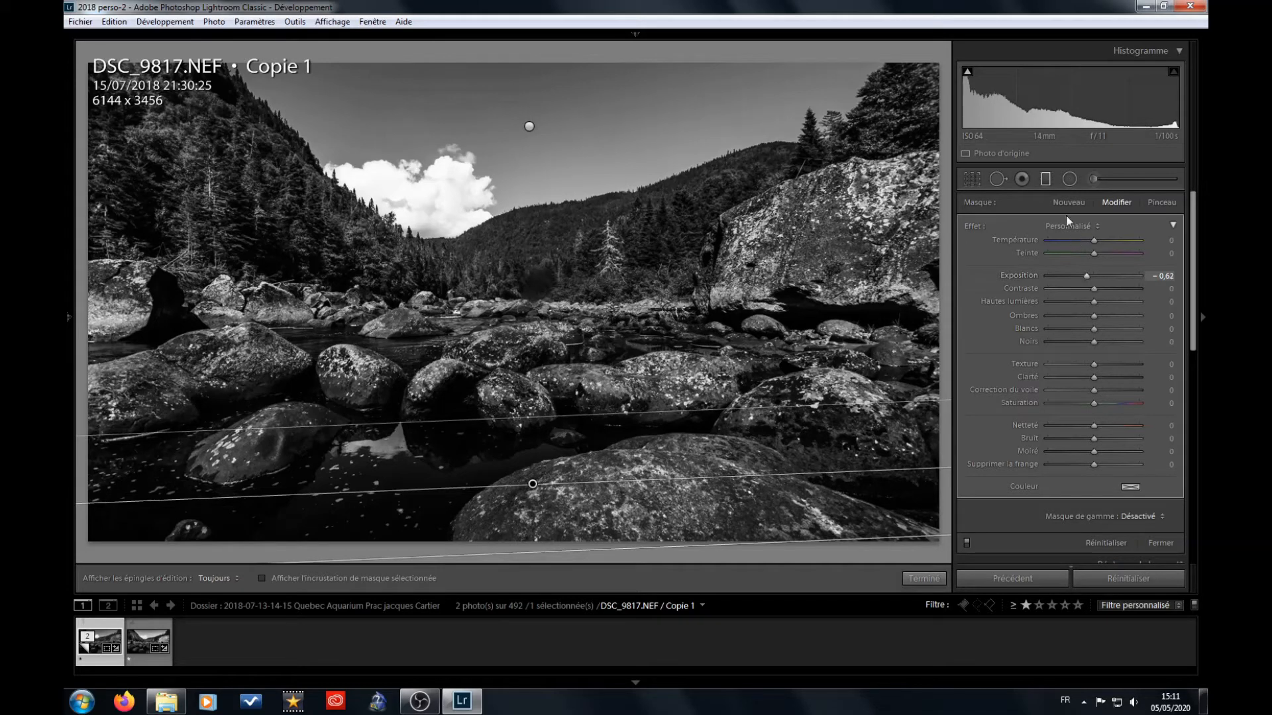
left_click(1046, 180)
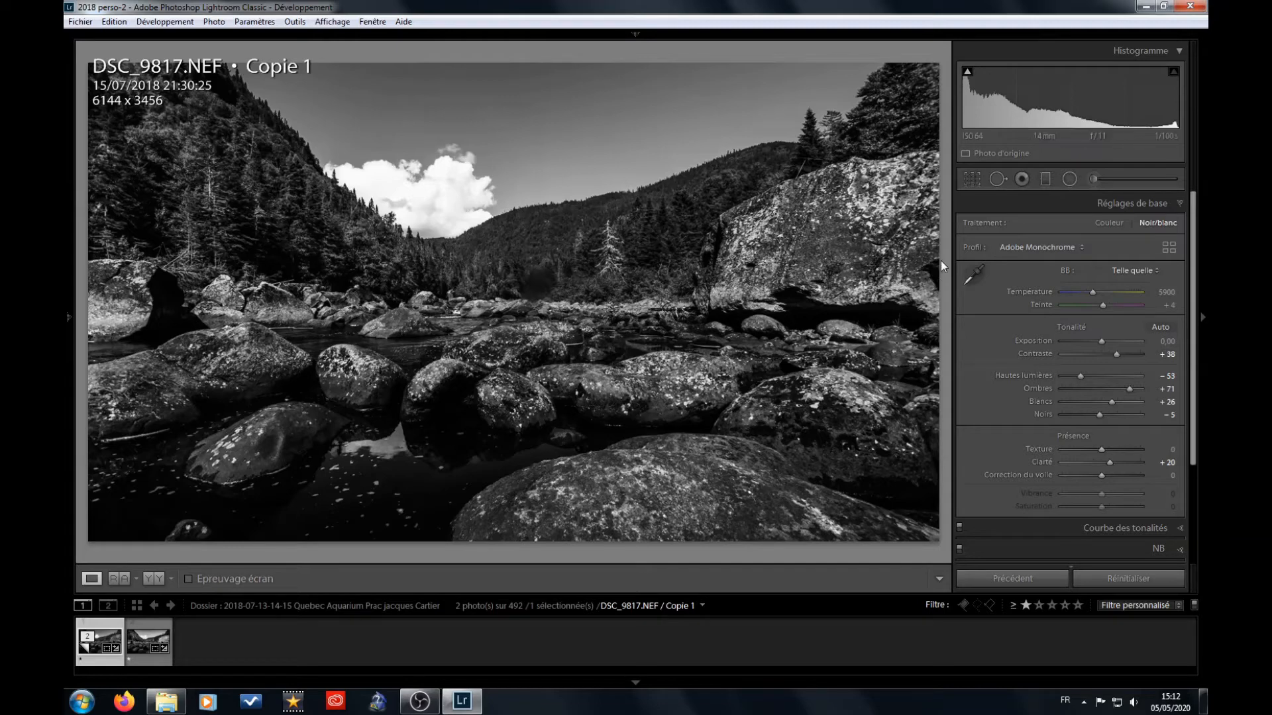
Step: Add an inverted radial filter fitted along the forested slope beside the cloud, with Exposition at 0,40
left_click(1071, 181)
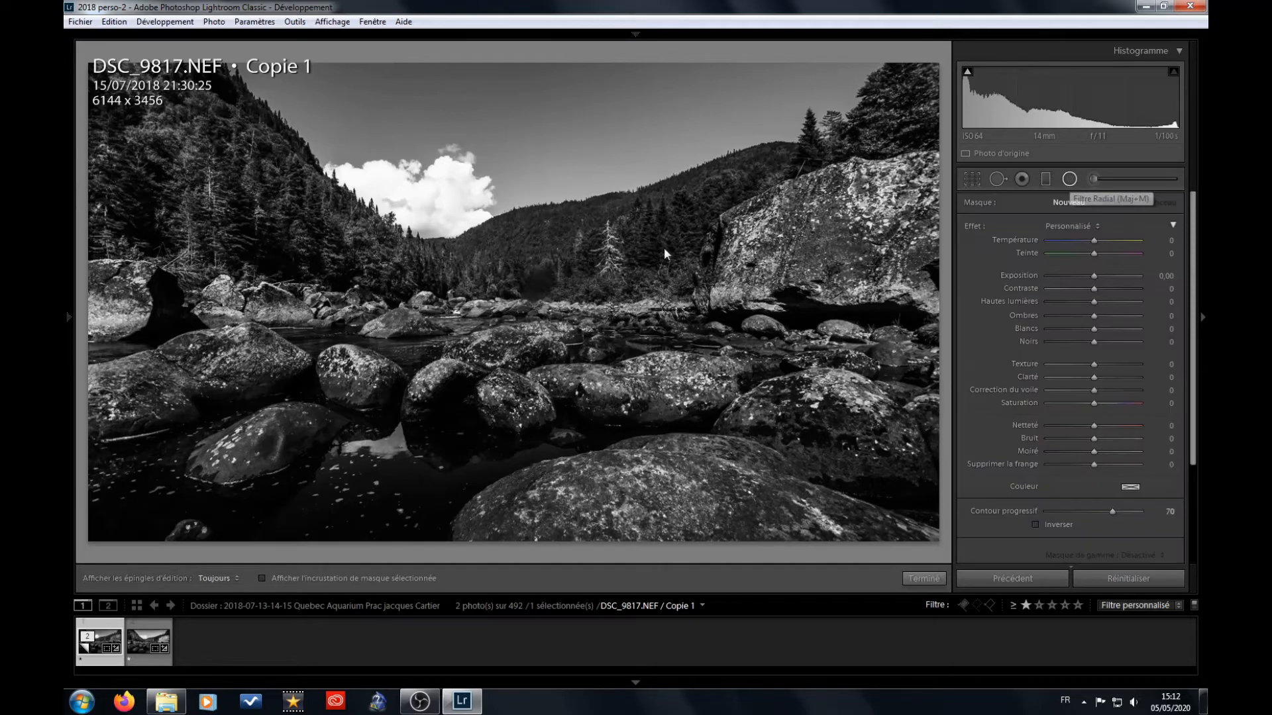
left_click_drag(226, 191, 381, 308)
left_click_drag(176, 269, 182, 263)
left_click_drag(312, 241, 322, 253)
left_click_drag(320, 248, 320, 246)
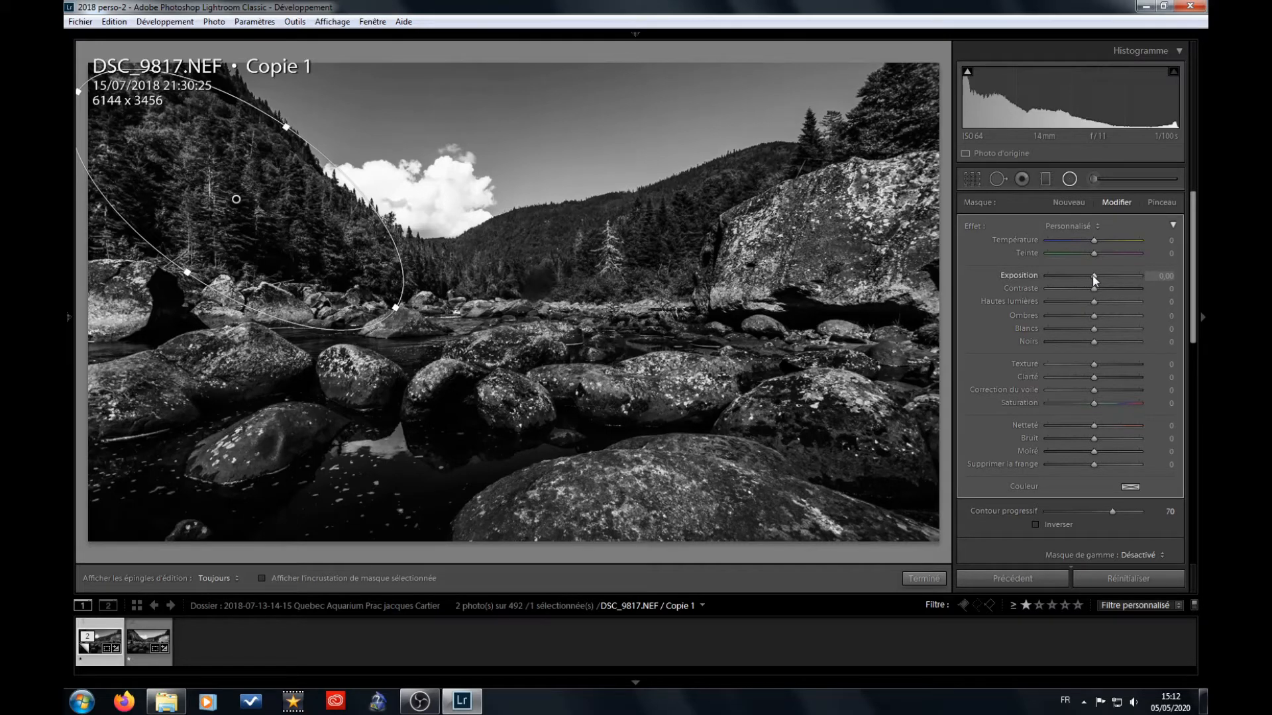
key("Up")
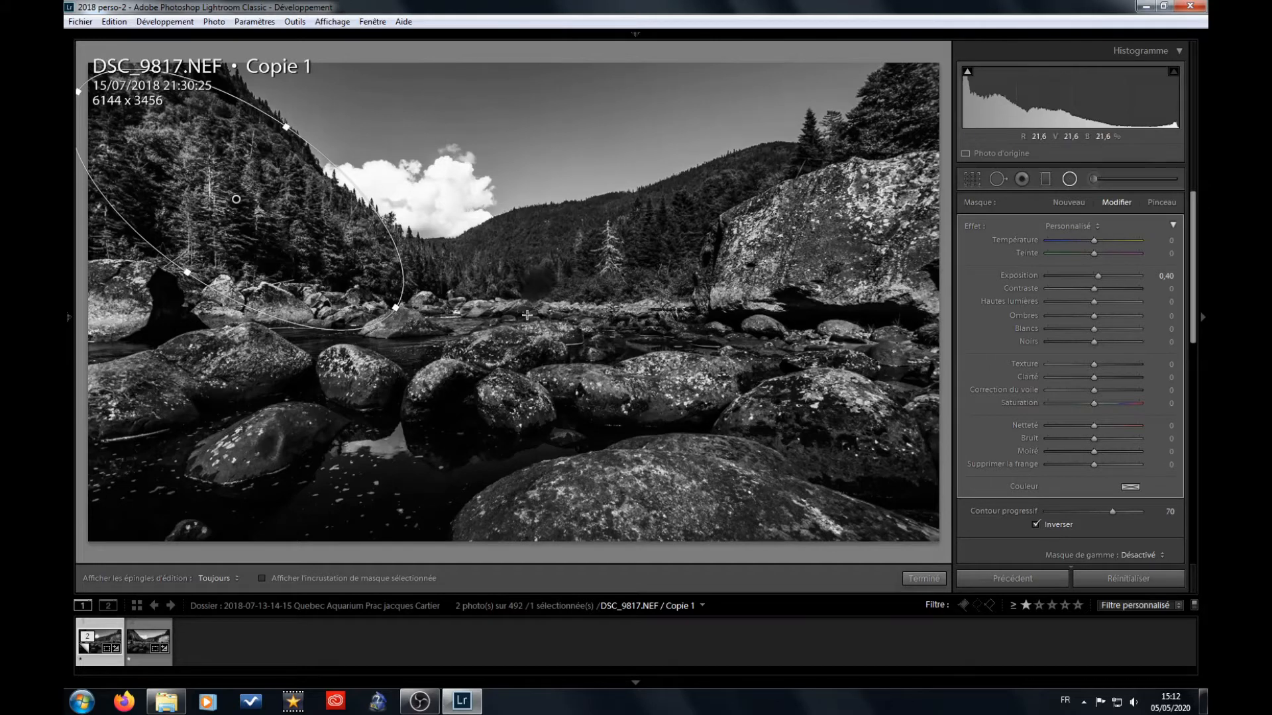
left_click_drag(290, 215, 286, 214)
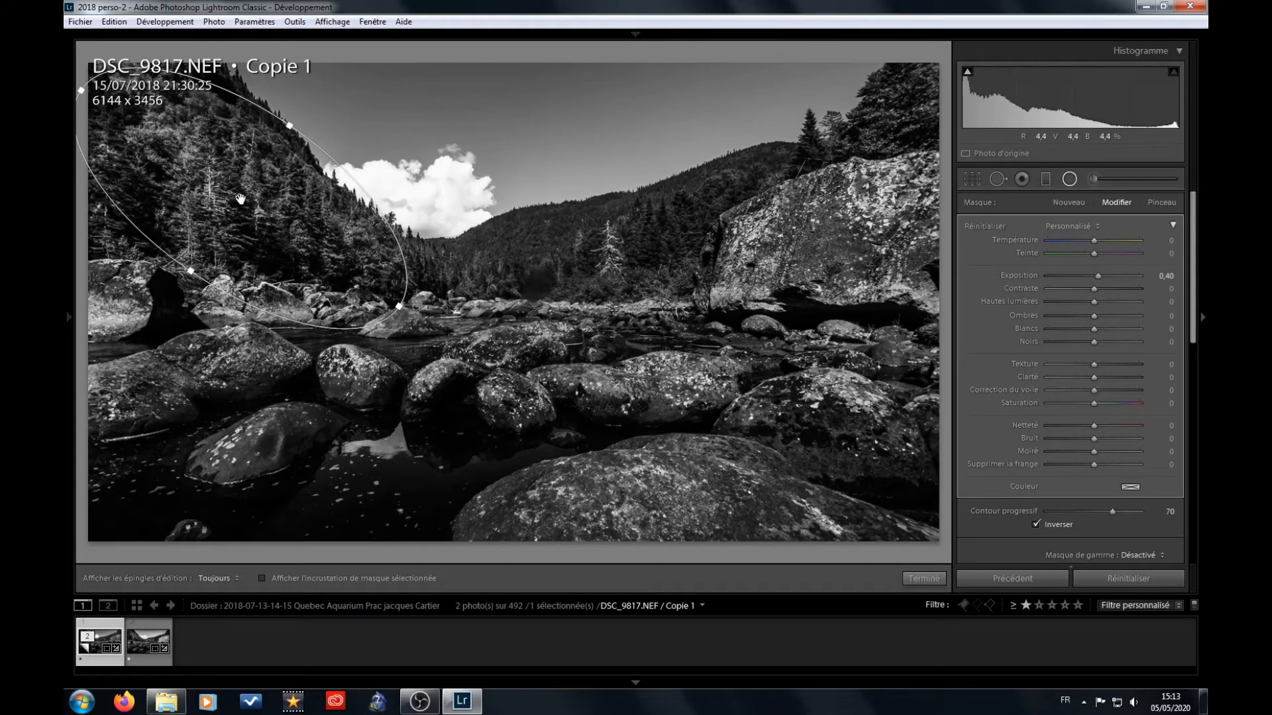
Step: Duplicate the slope's radial filter onto the distant trees mid-valley and reshape it into a flat, nearly horizontal ellipse
left_click_drag(240, 198, 581, 280)
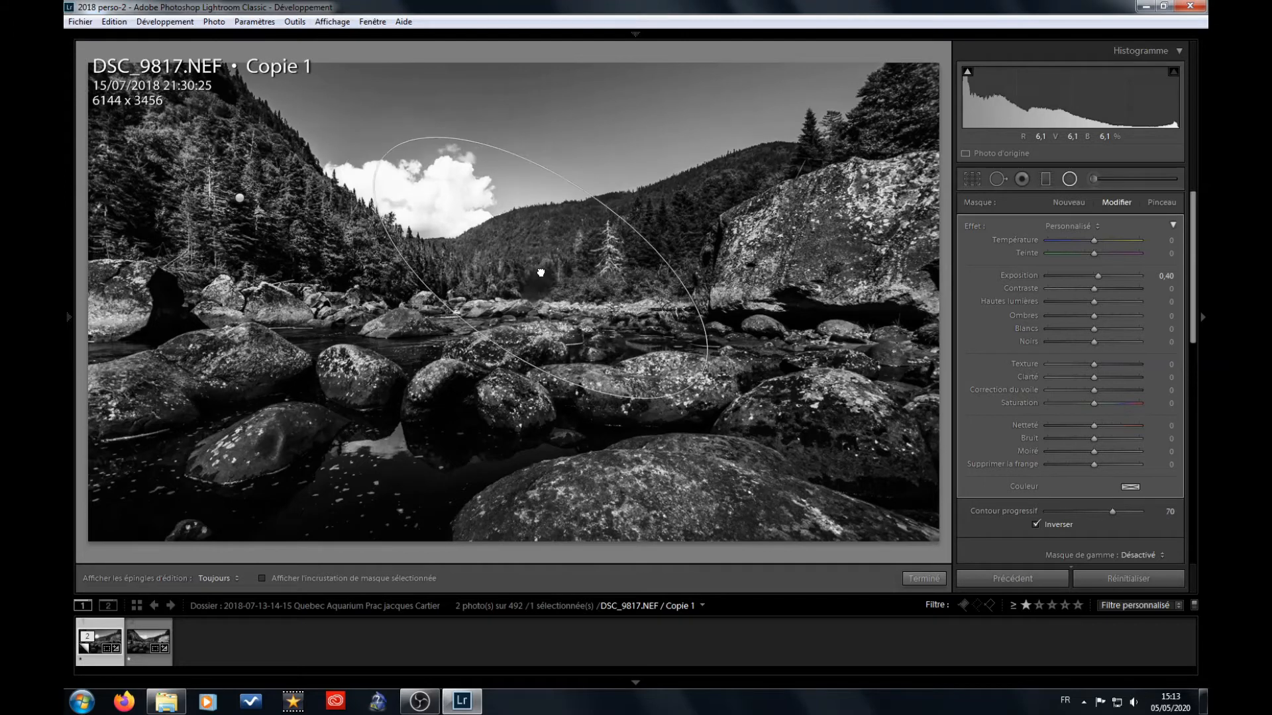
left_click_drag(723, 375, 758, 239)
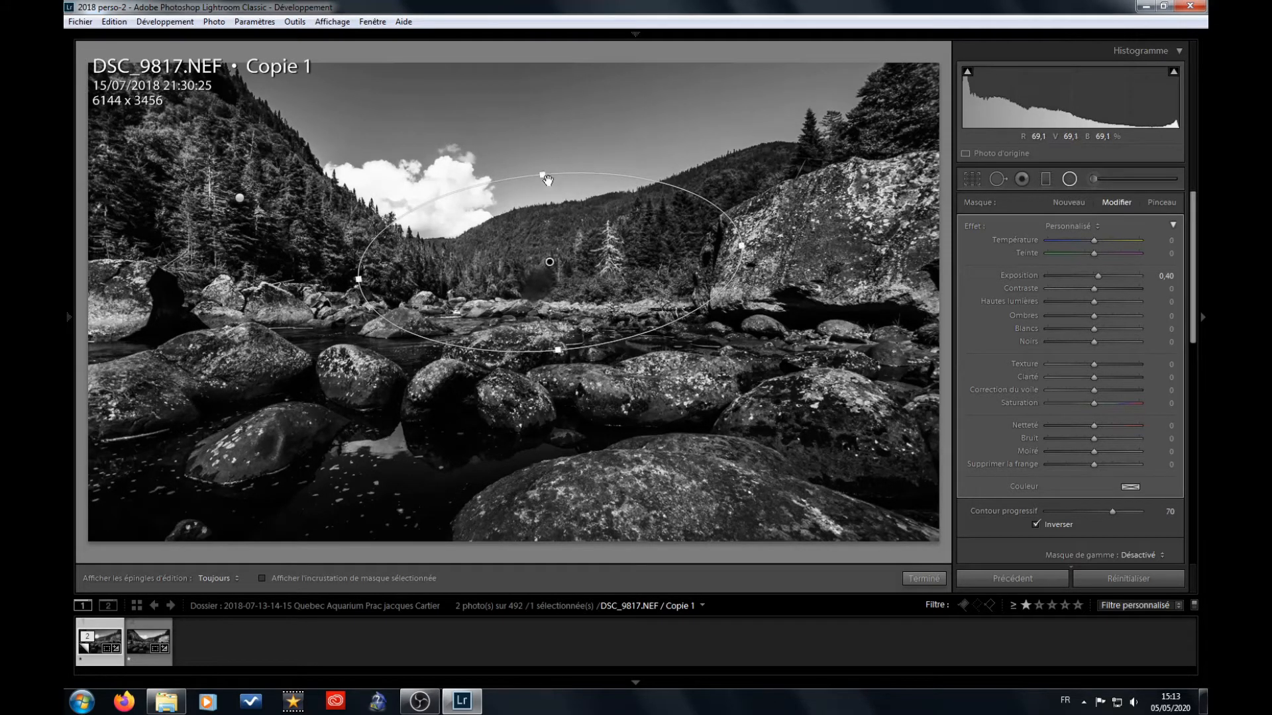
left_click_drag(542, 174, 550, 207)
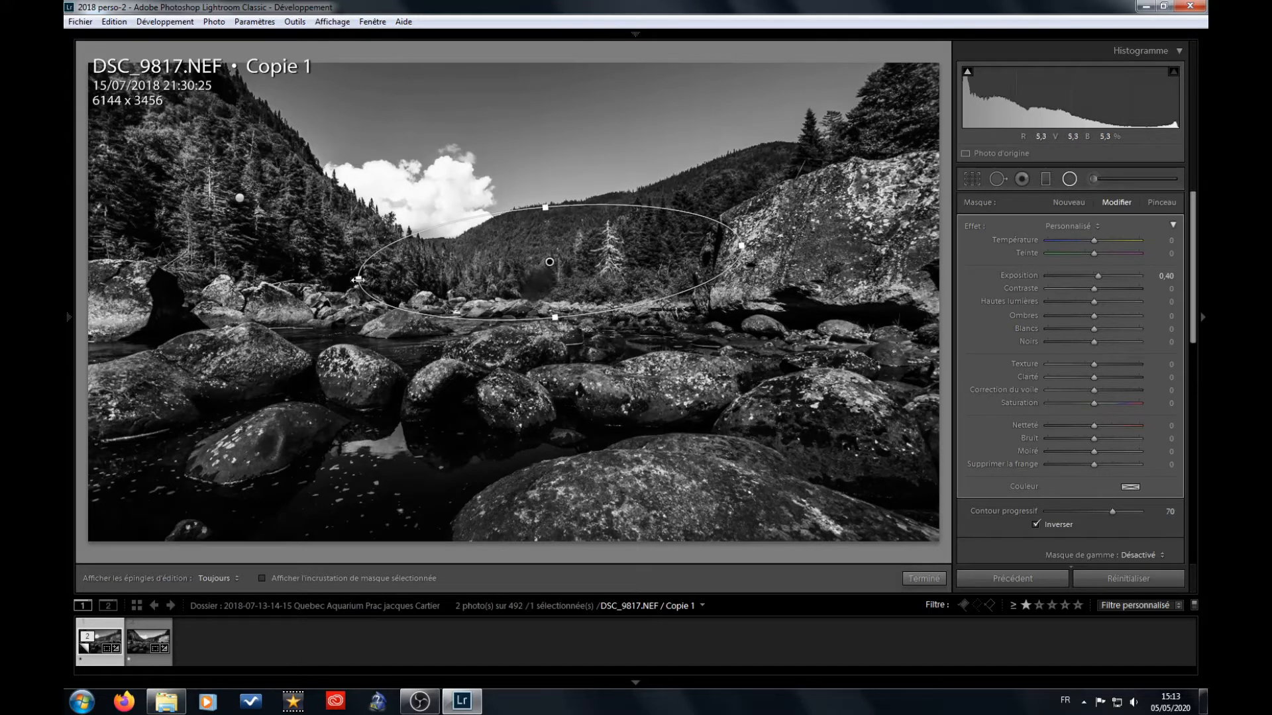
left_click_drag(378, 278, 413, 274)
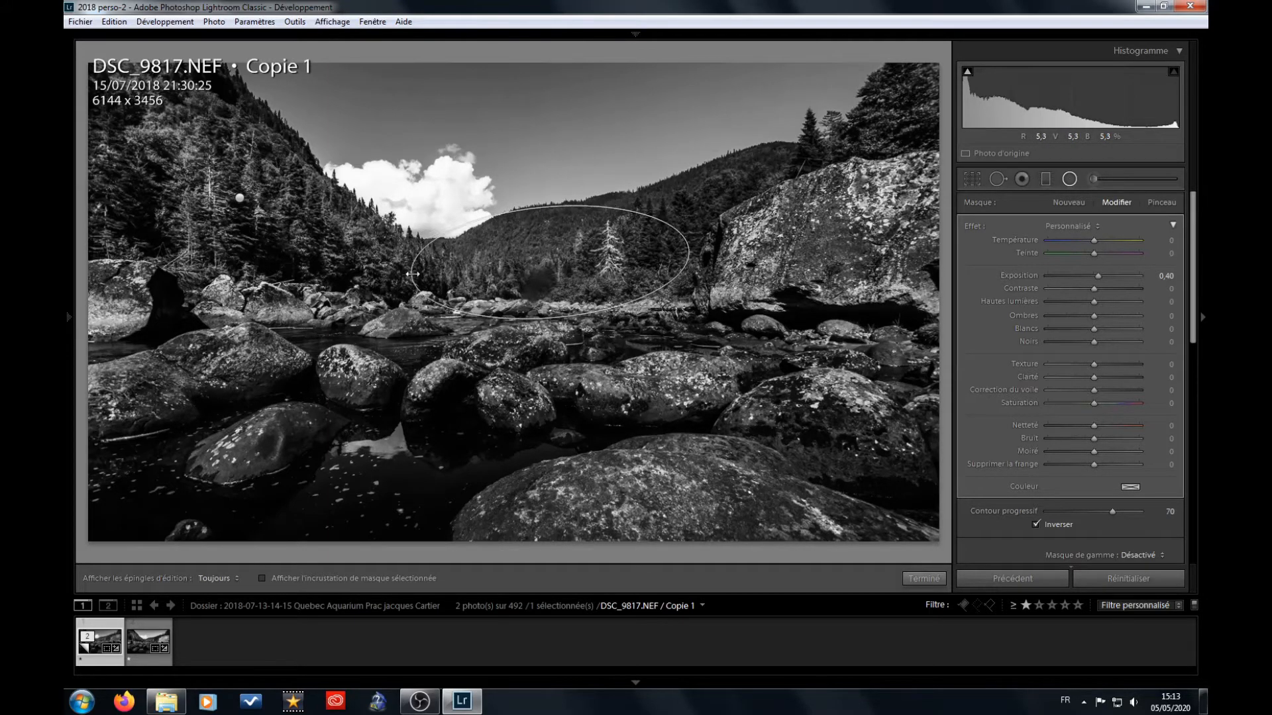
left_click_drag(648, 258, 639, 261)
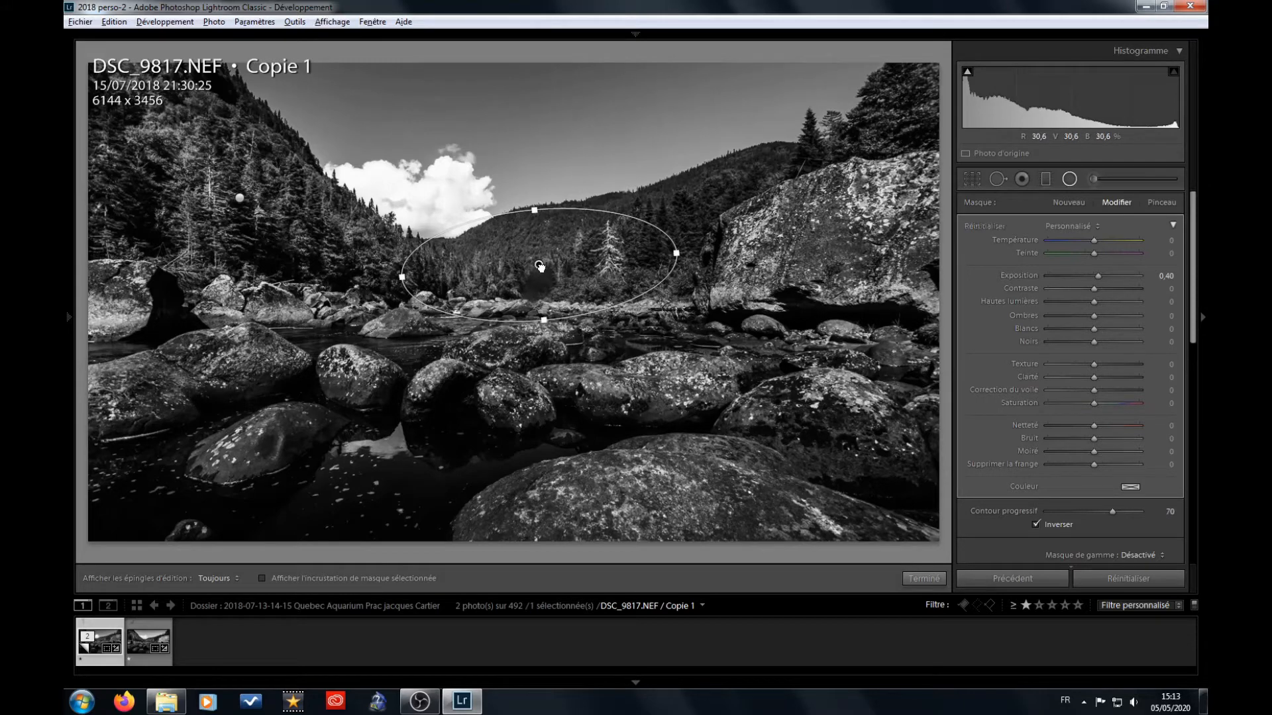
Step: Duplicate the valley's radial filter onto the large rock face, then resize and rotate the ellipse to fit the rock
left_click_drag(570, 264, 821, 269)
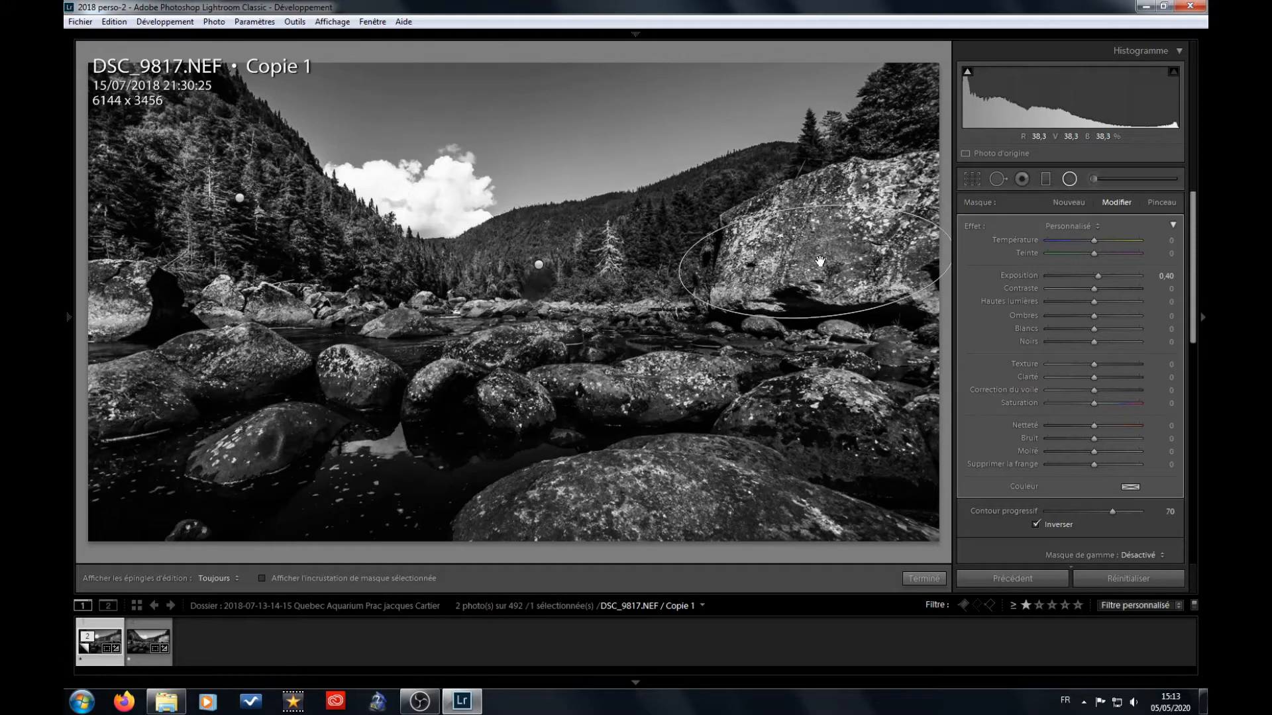
left_click_drag(818, 180, 821, 159)
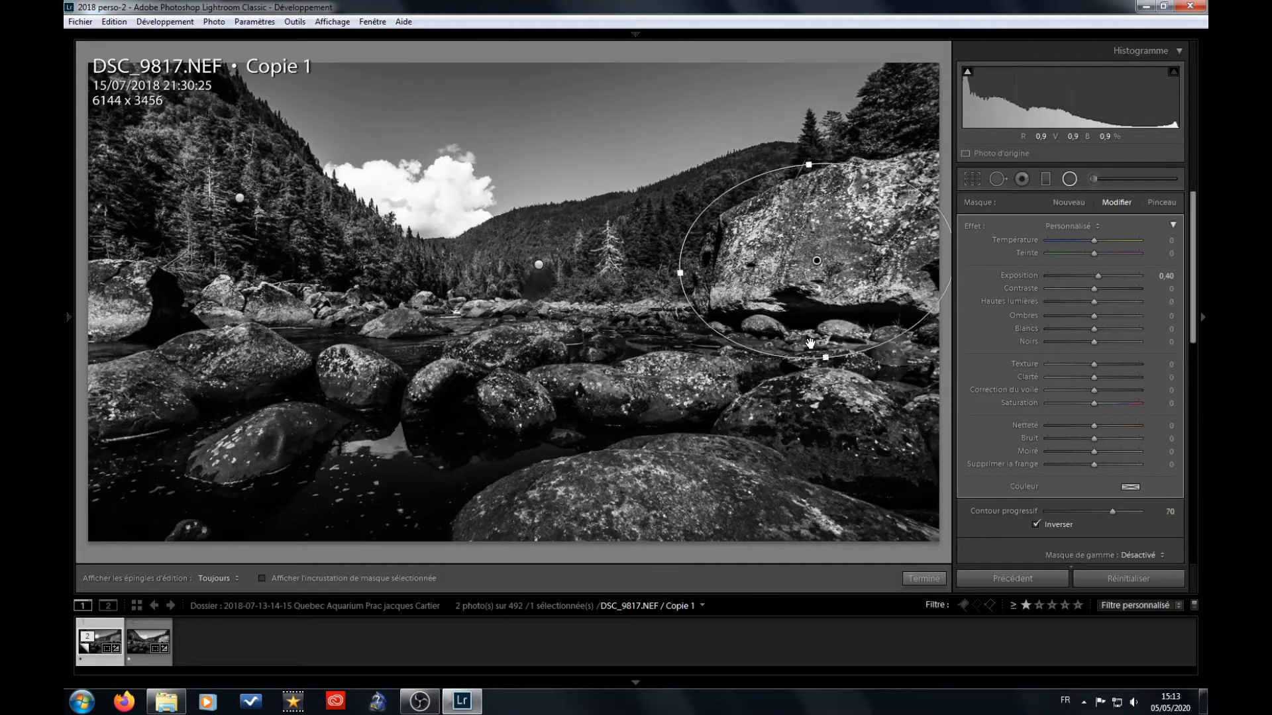
left_click_drag(822, 337, 823, 311)
mouse_move(680, 272)
left_mouse_down()
mouse_move(736, 265)
mouse_move(705, 276)
left_mouse_up()
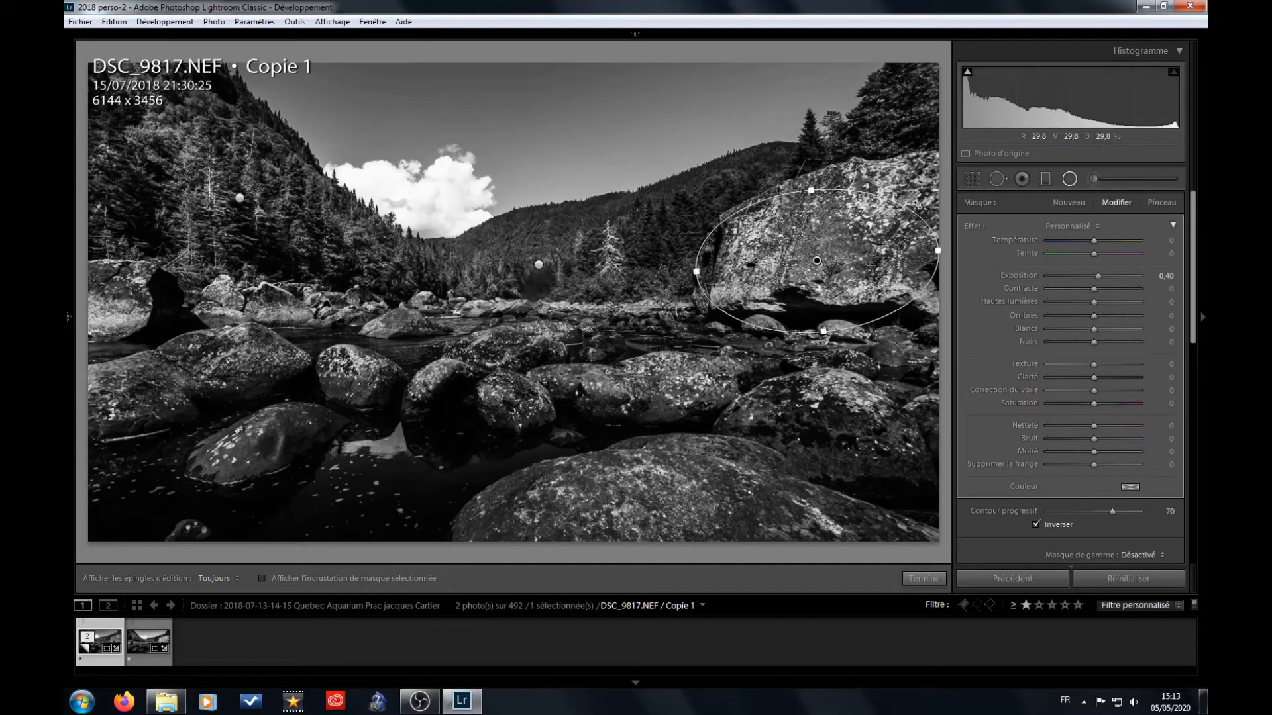
left_click_drag(917, 197, 852, 211)
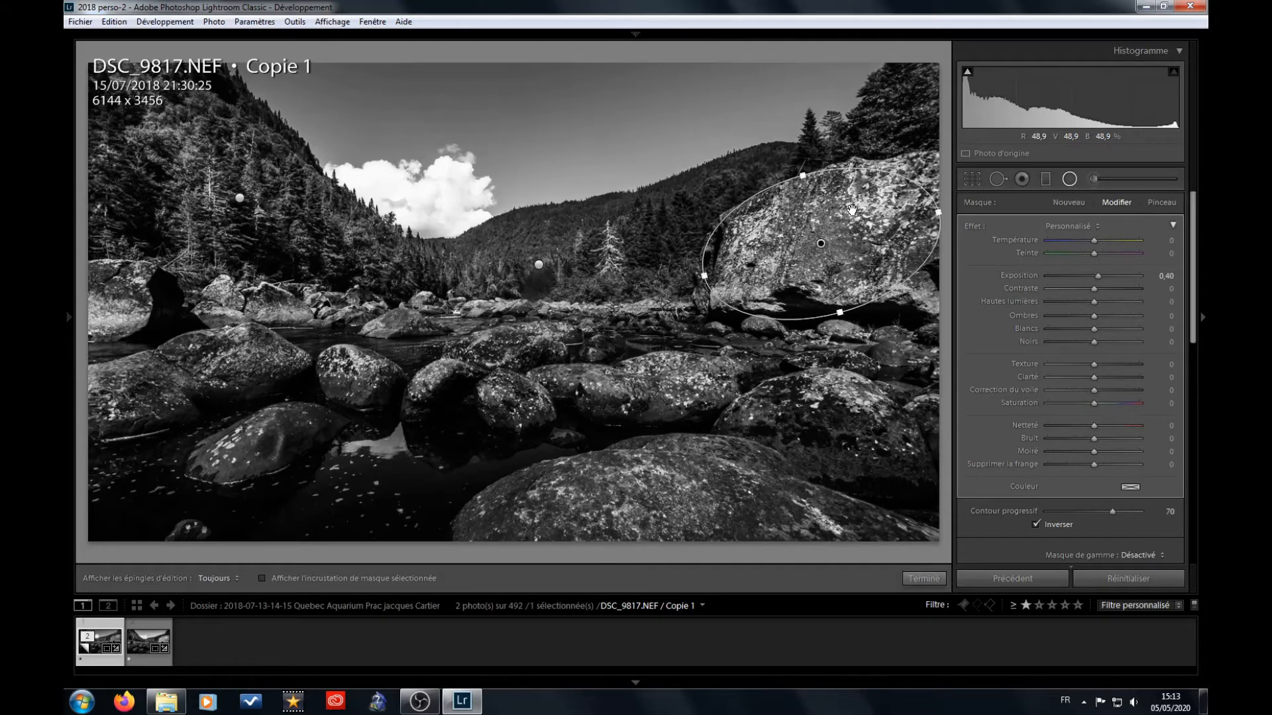
left_click(1070, 180)
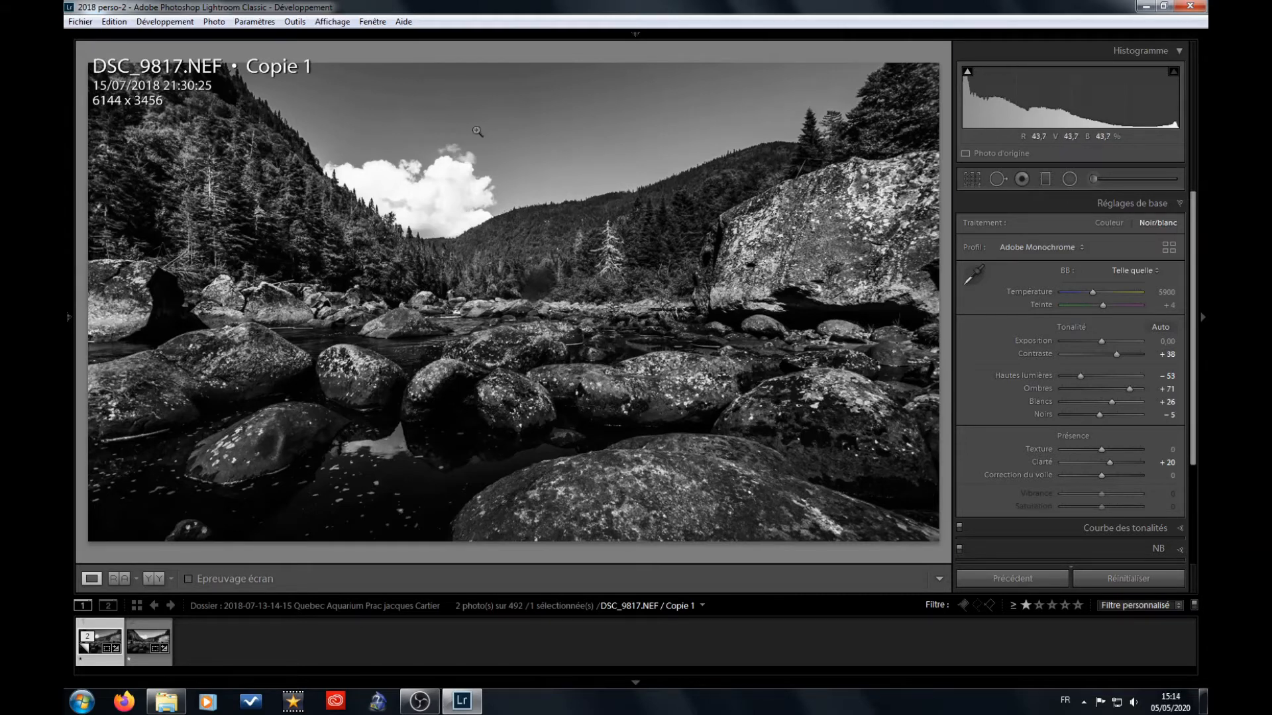
Step: Narrow the sky's graduated filter from its lower edge, reposition it slightly, and set its Exposition to −0,33
left_click(1046, 179)
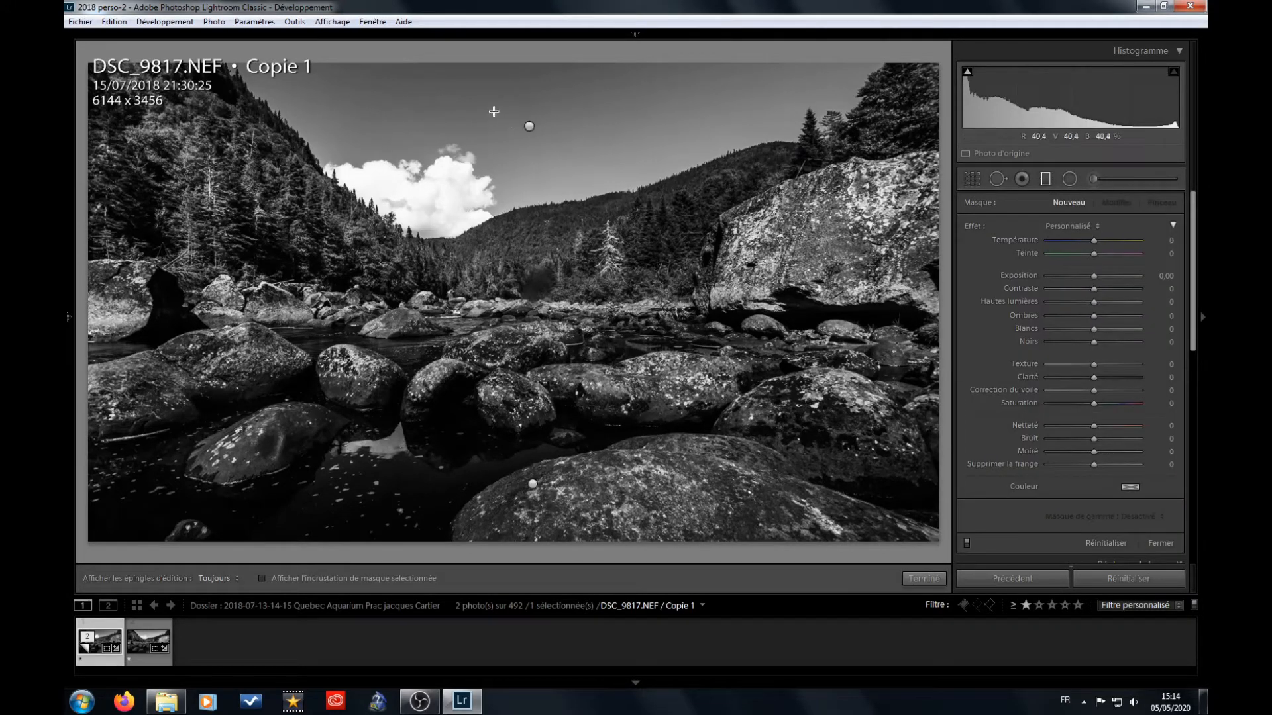
left_click(529, 127)
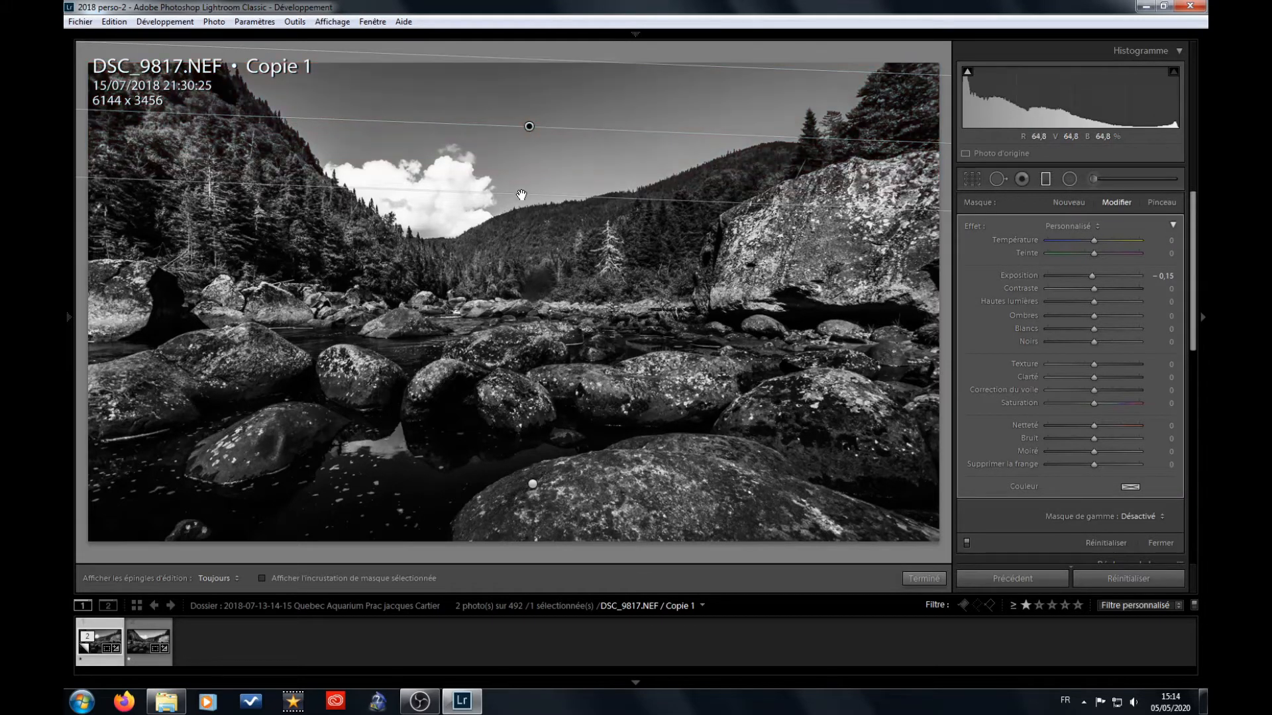
left_click_drag(522, 196, 529, 150)
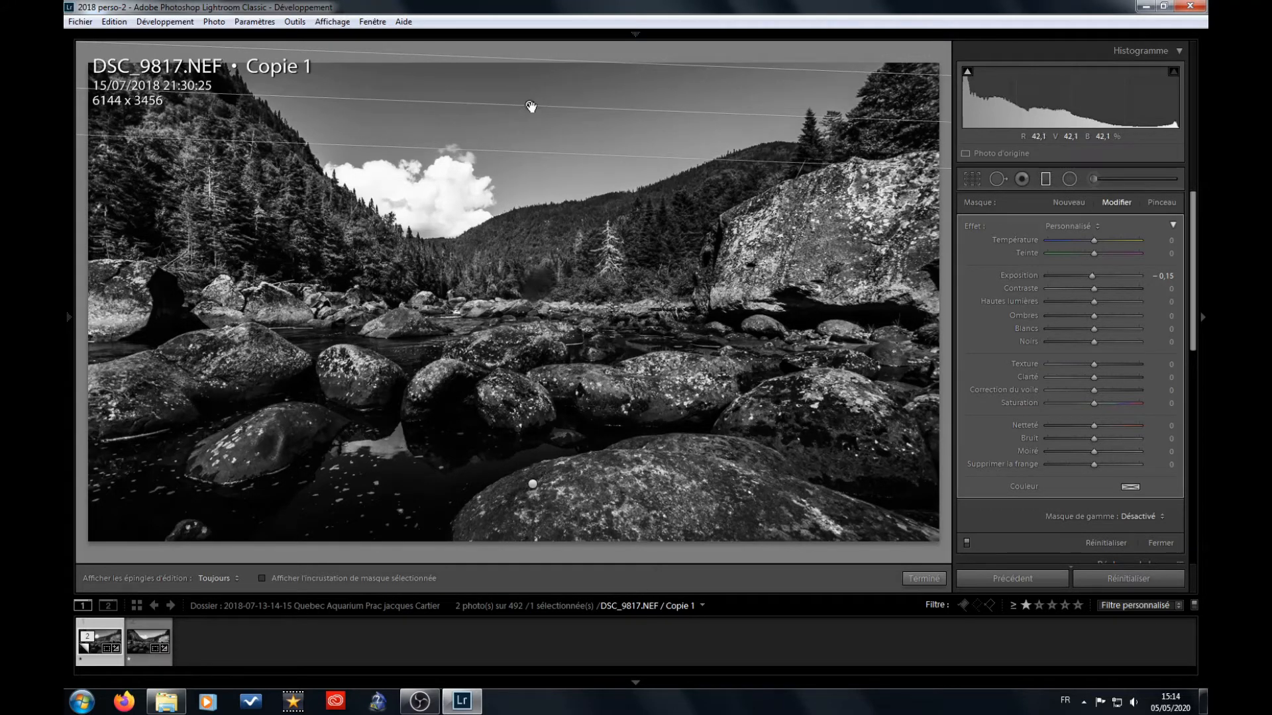
left_click_drag(530, 105, 530, 110)
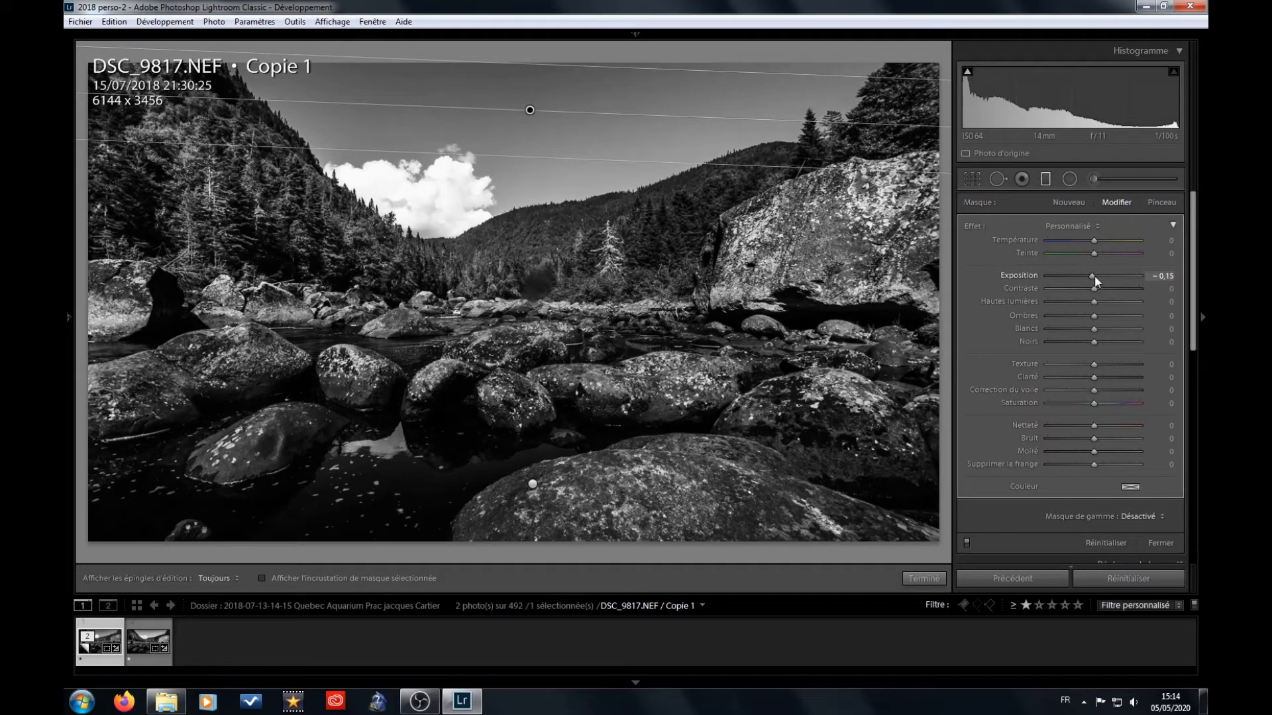
left_click_drag(1094, 277, 1093, 277)
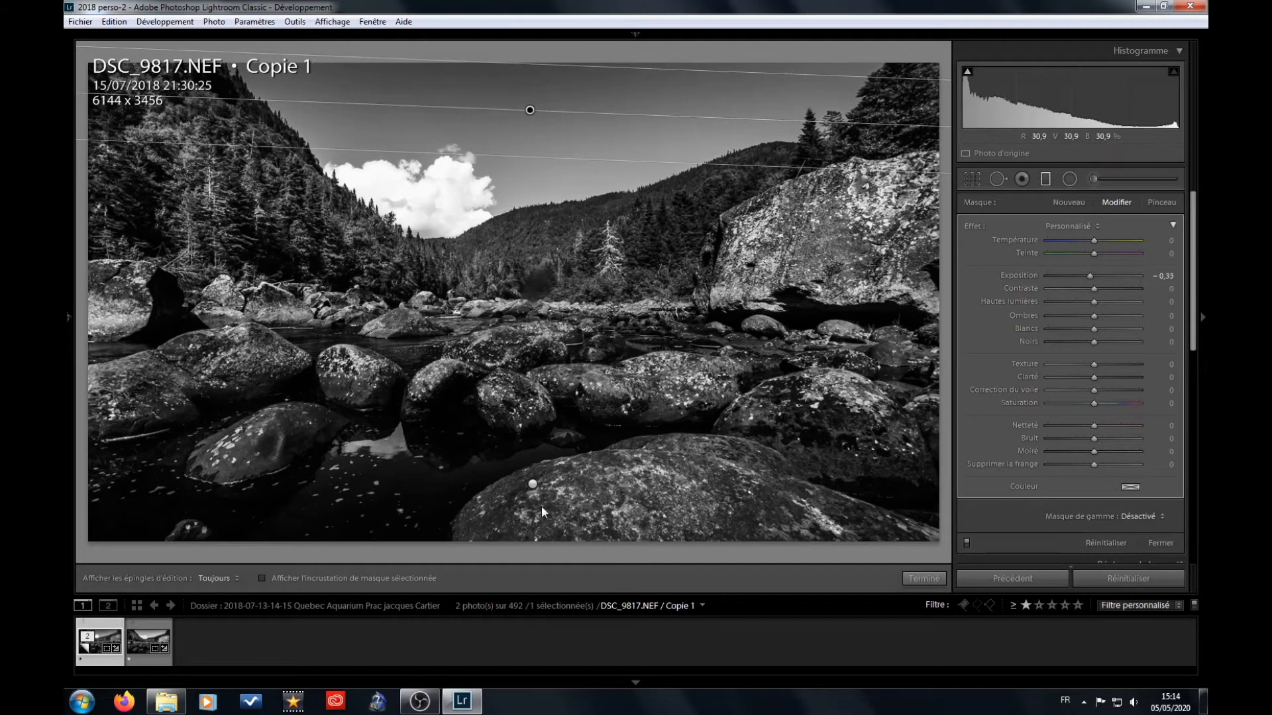
Step: Extend the foreground boulder's graduated filter upward, shift it up slightly, and set its Exposition to −0,92
left_click(532, 484)
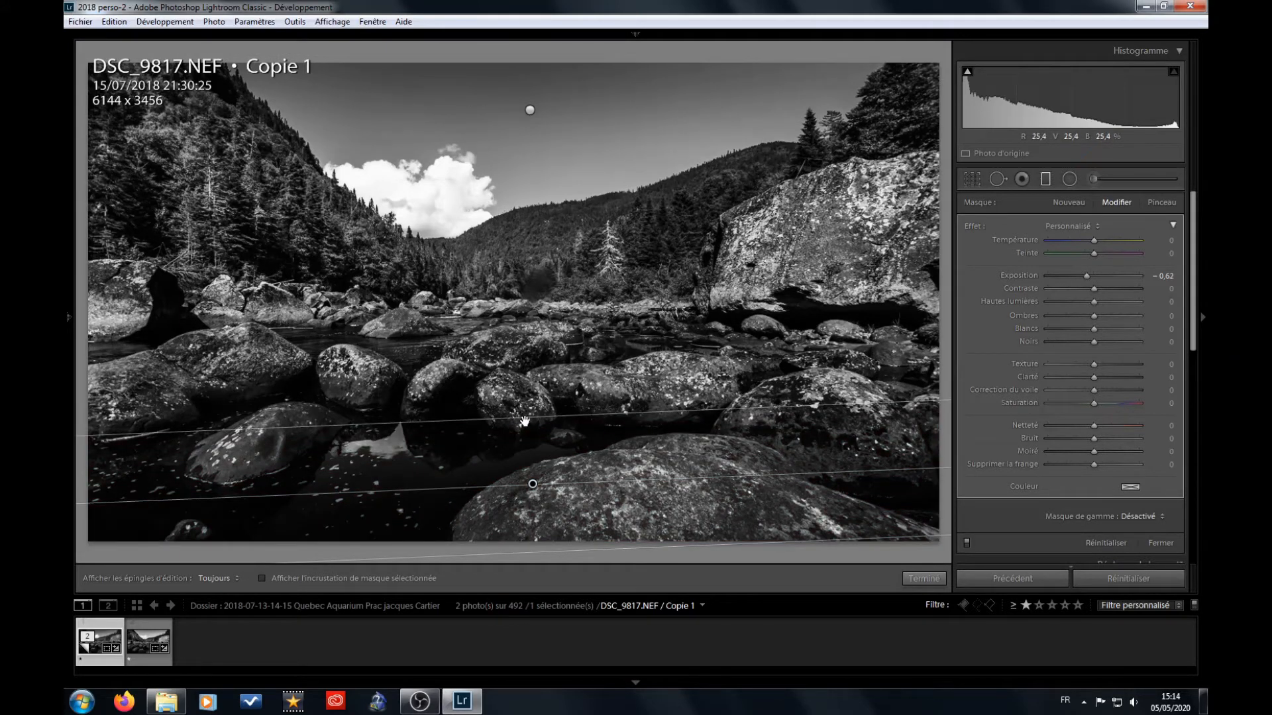
left_click_drag(523, 418, 522, 394)
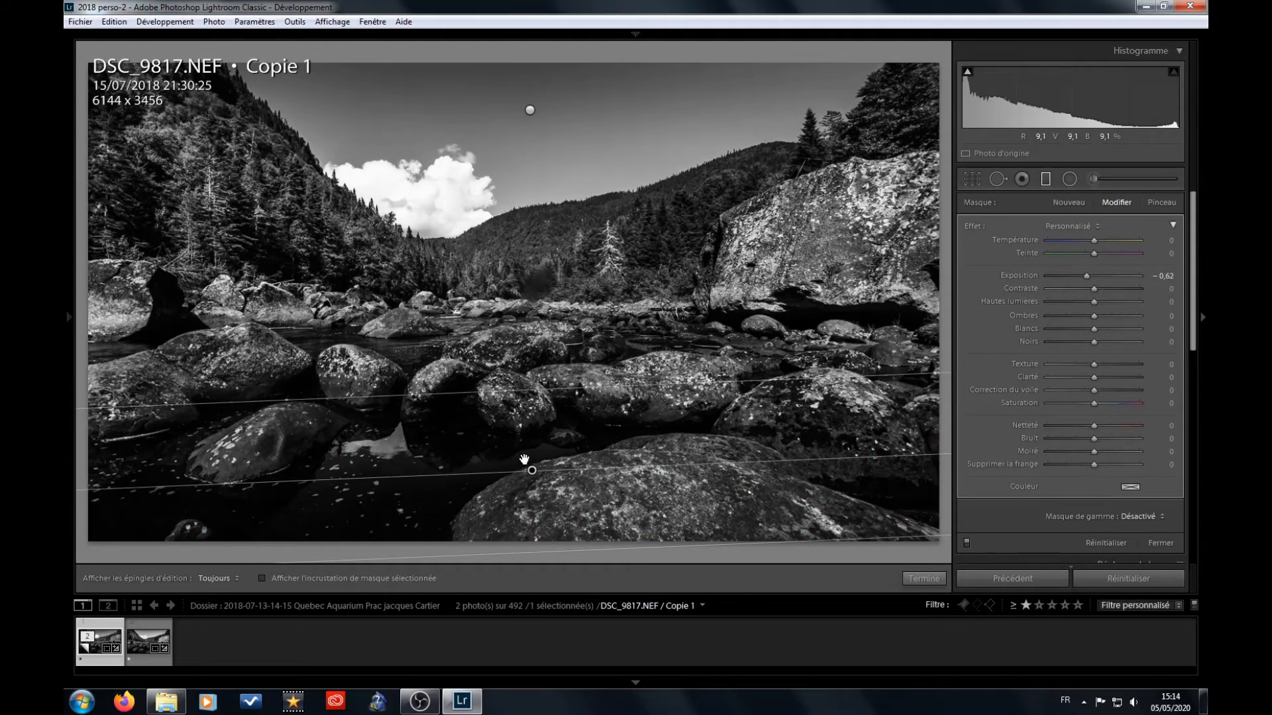
left_click_drag(532, 469, 528, 454)
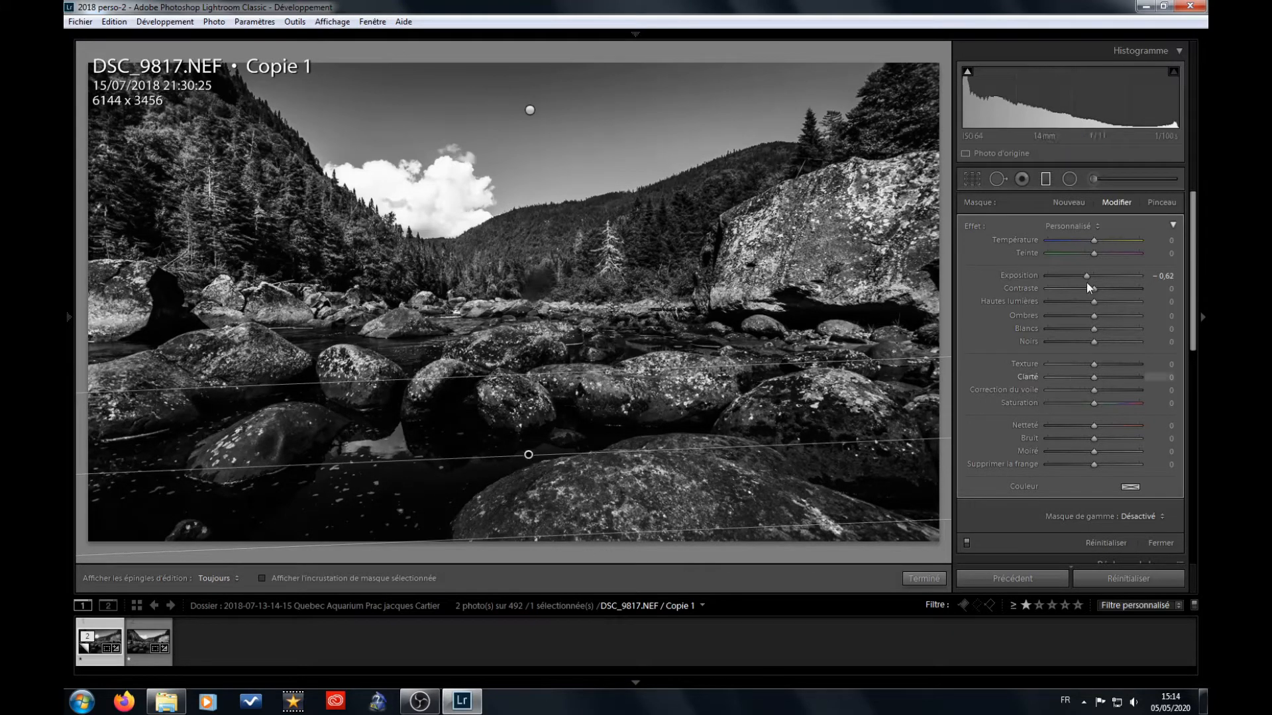
left_click_drag(1087, 276, 1083, 277)
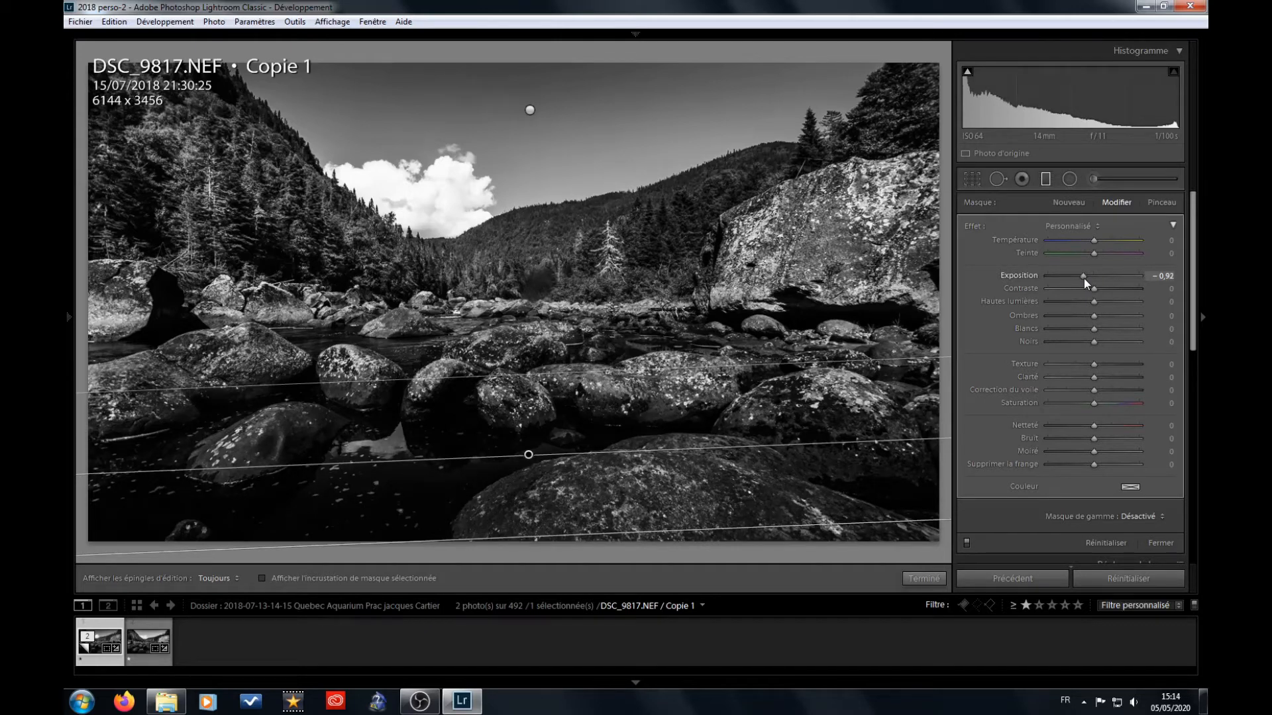
left_click(1046, 180)
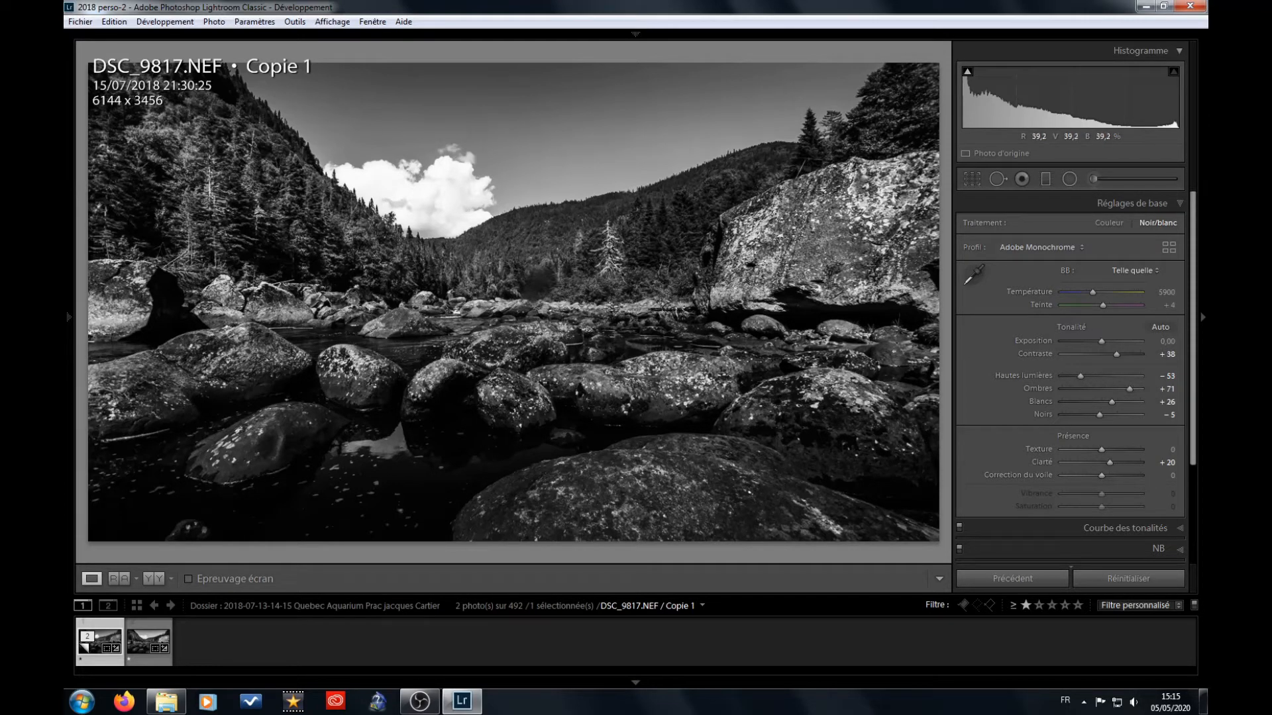
Step: Set the photo's white balance Température to 4500
left_click(608, 248)
left_click(623, 248)
left_click(1164, 293)
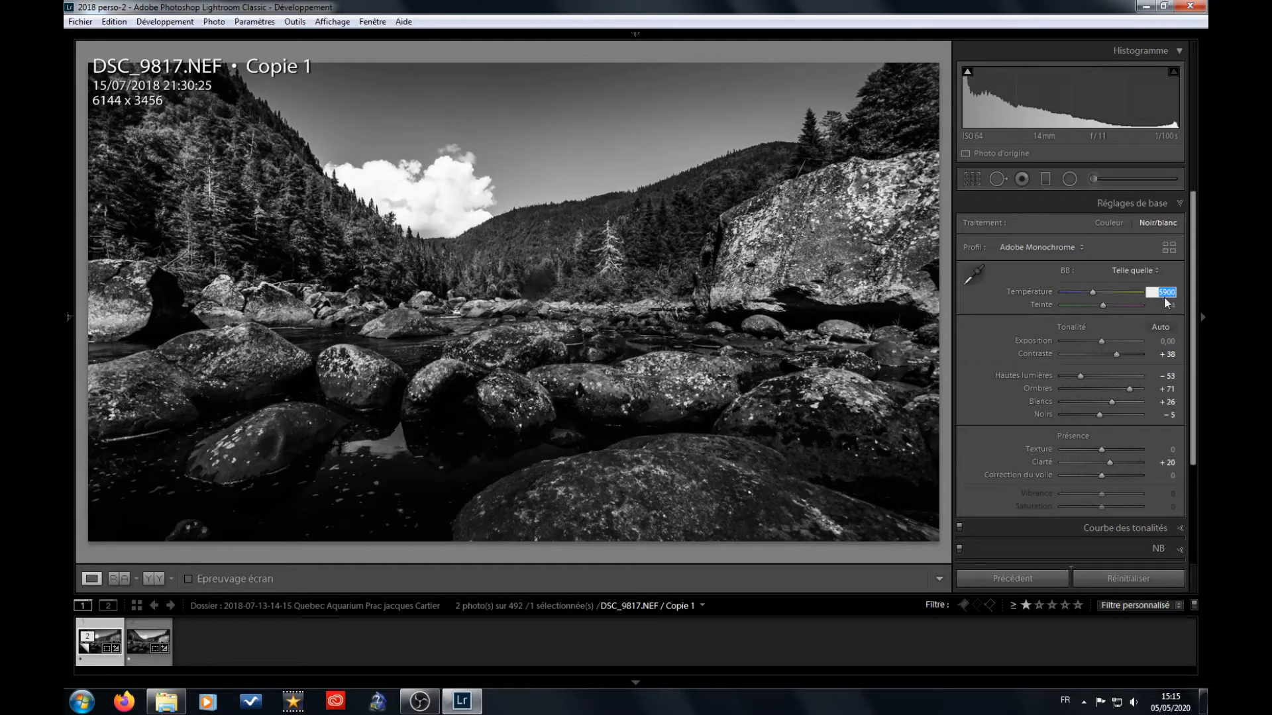
type("4500")
key("Return")
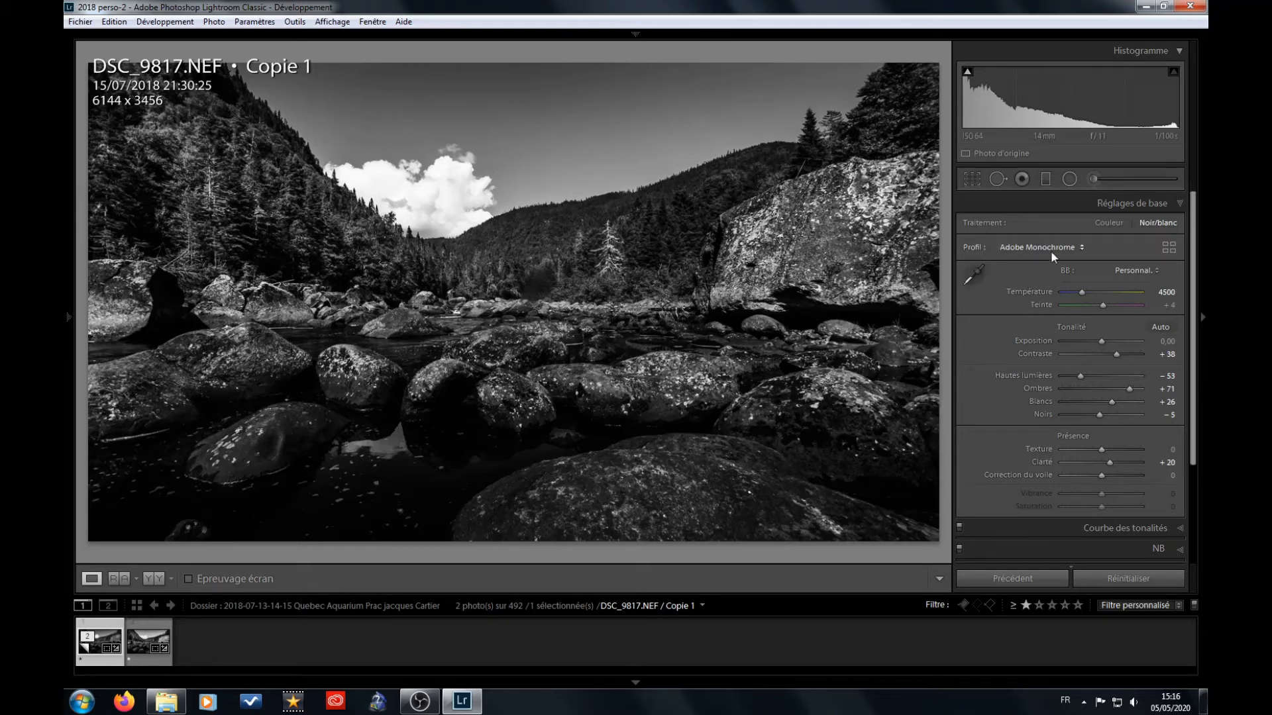
Step: Set the foreground graduated filter's Exposition to −0,50 and fine-tune the sky graduated filter's Exposition
left_click(1045, 178)
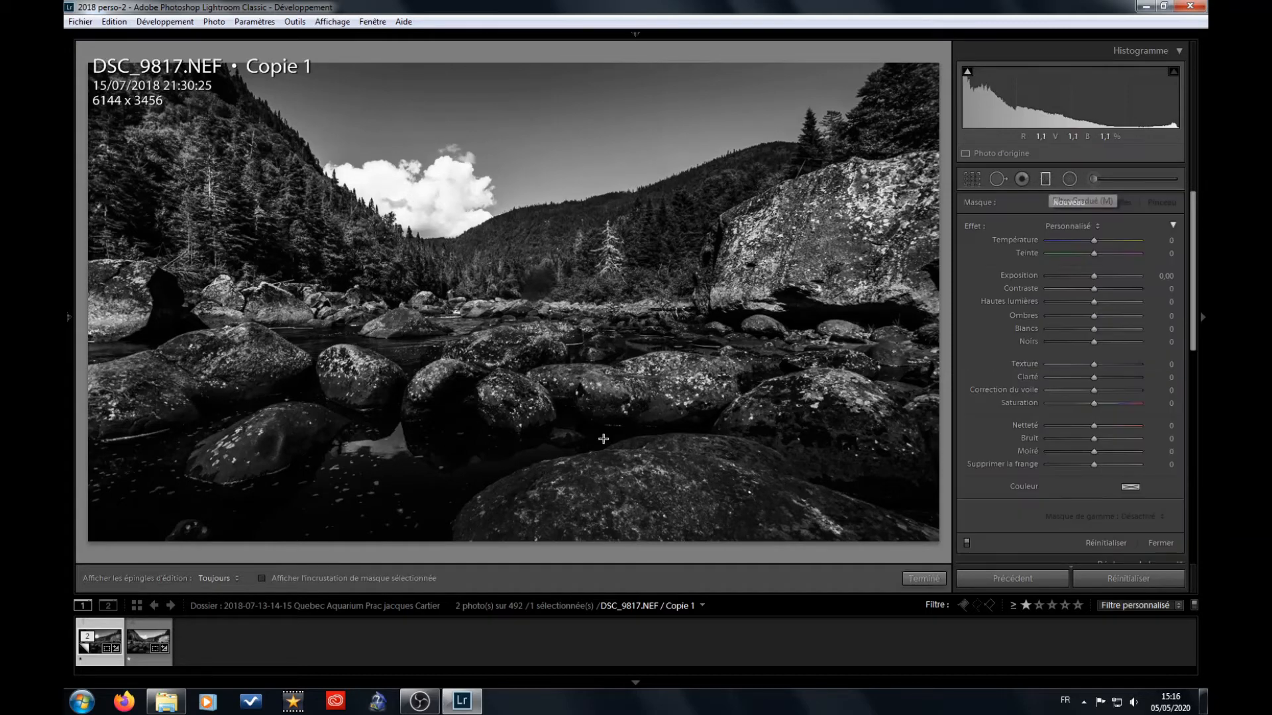
left_click(529, 455)
left_click_drag(1100, 276, 1087, 275)
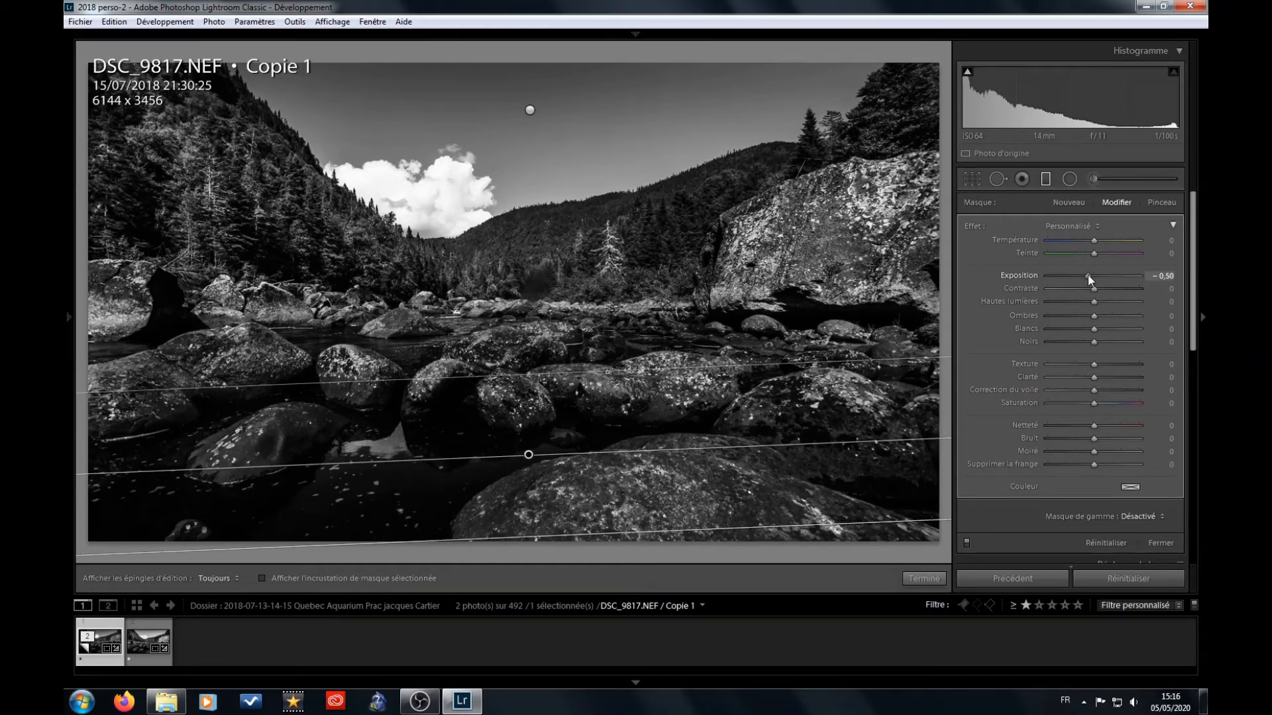
left_click(530, 110)
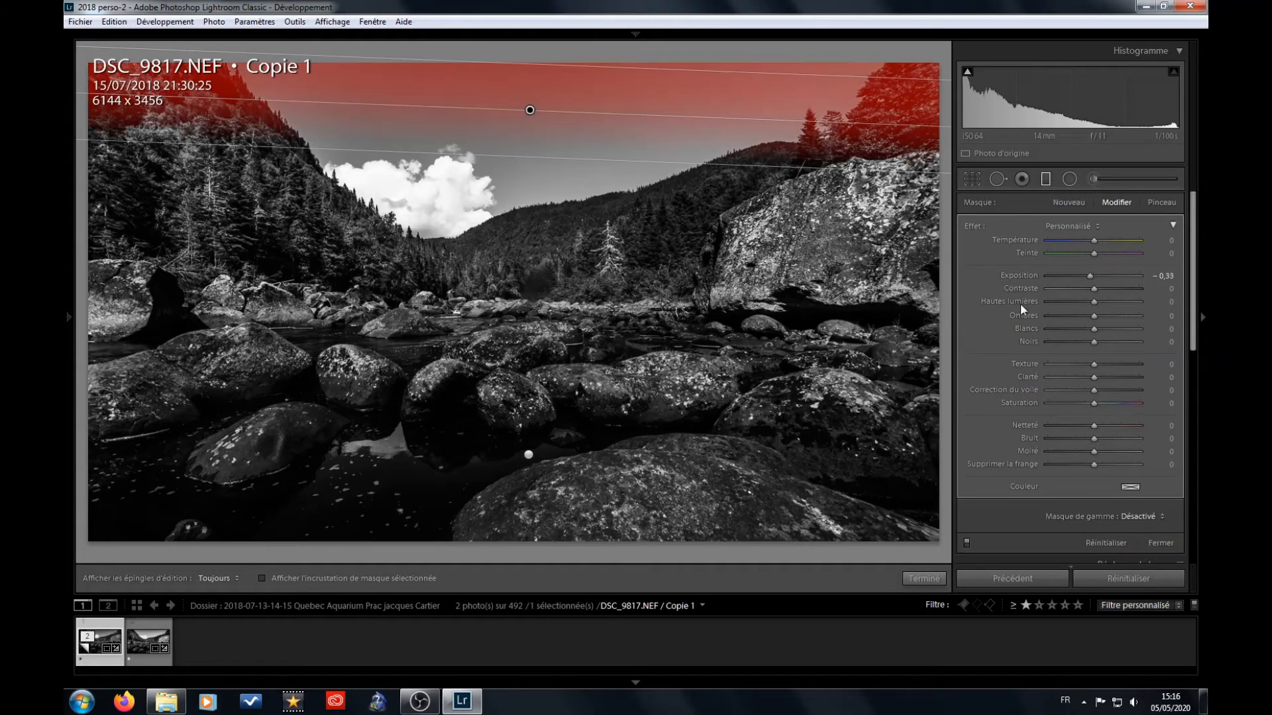
left_click_drag(1090, 276, 1089, 277)
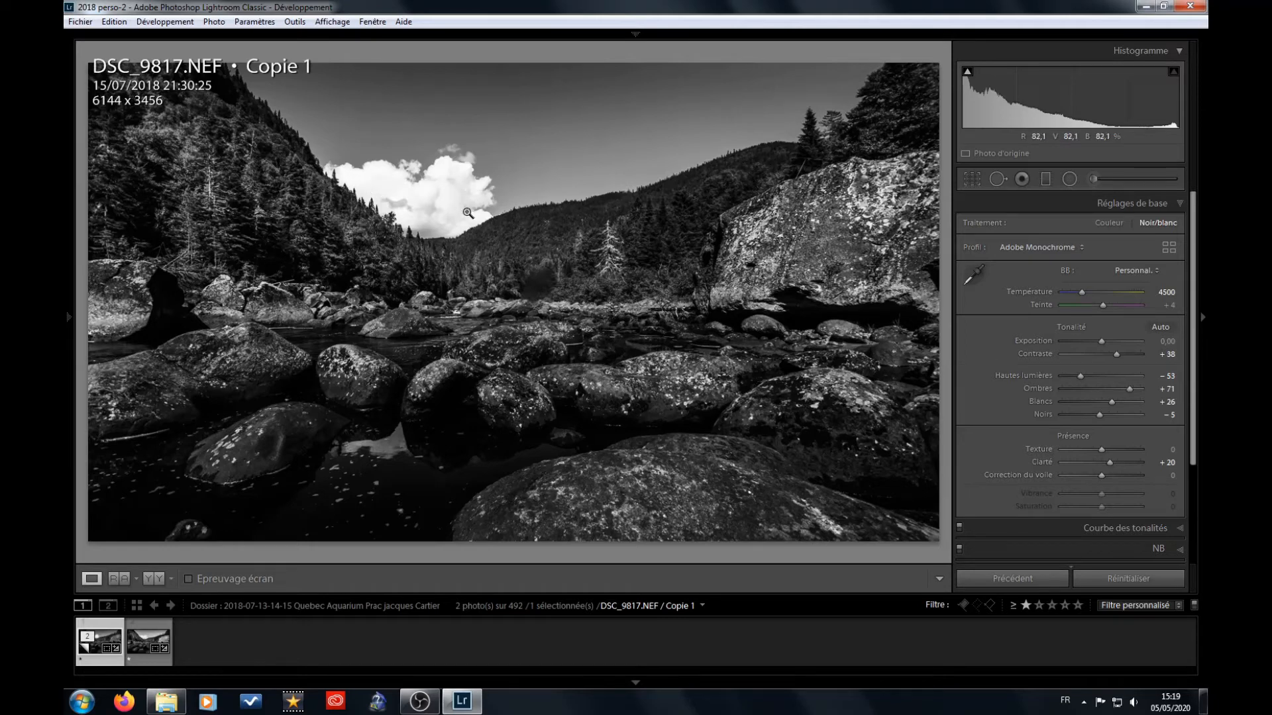
Step: Activate the adjustment brush and delete the existing brush adjustment pinned at the edge of the cloud
left_click(1094, 180)
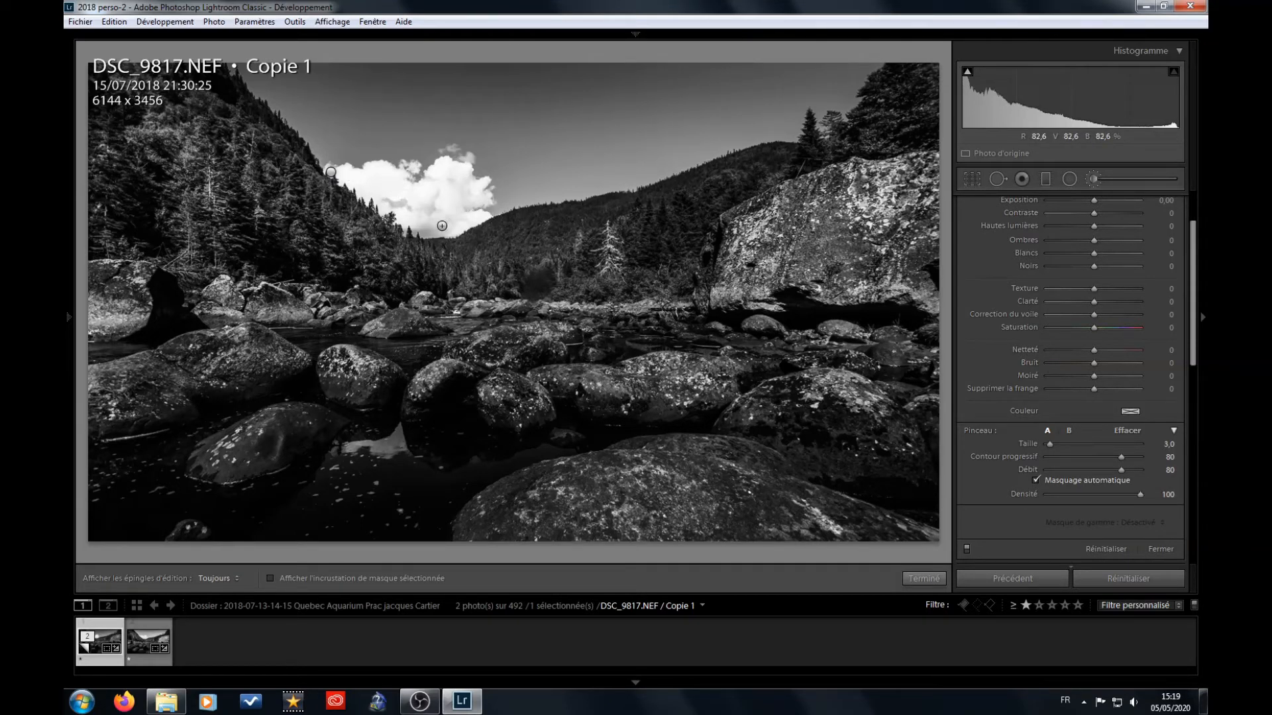
left_click(330, 173)
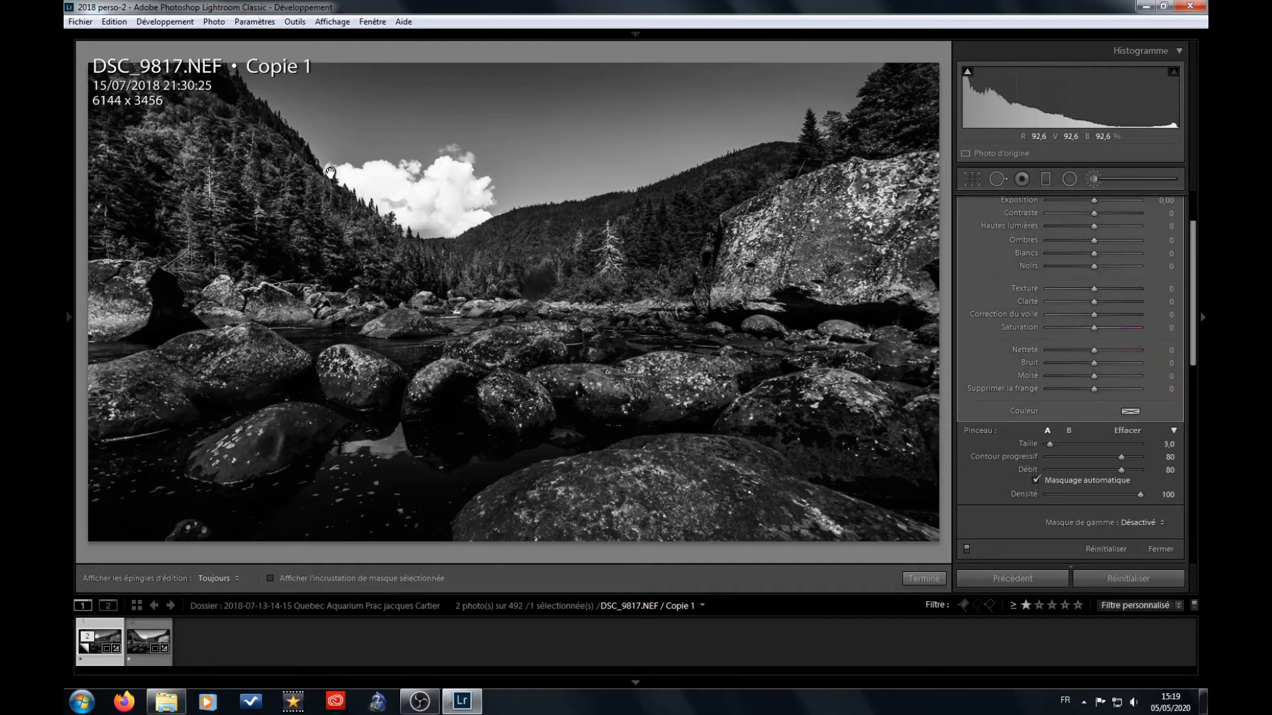
right_click(331, 172)
left_click(371, 199)
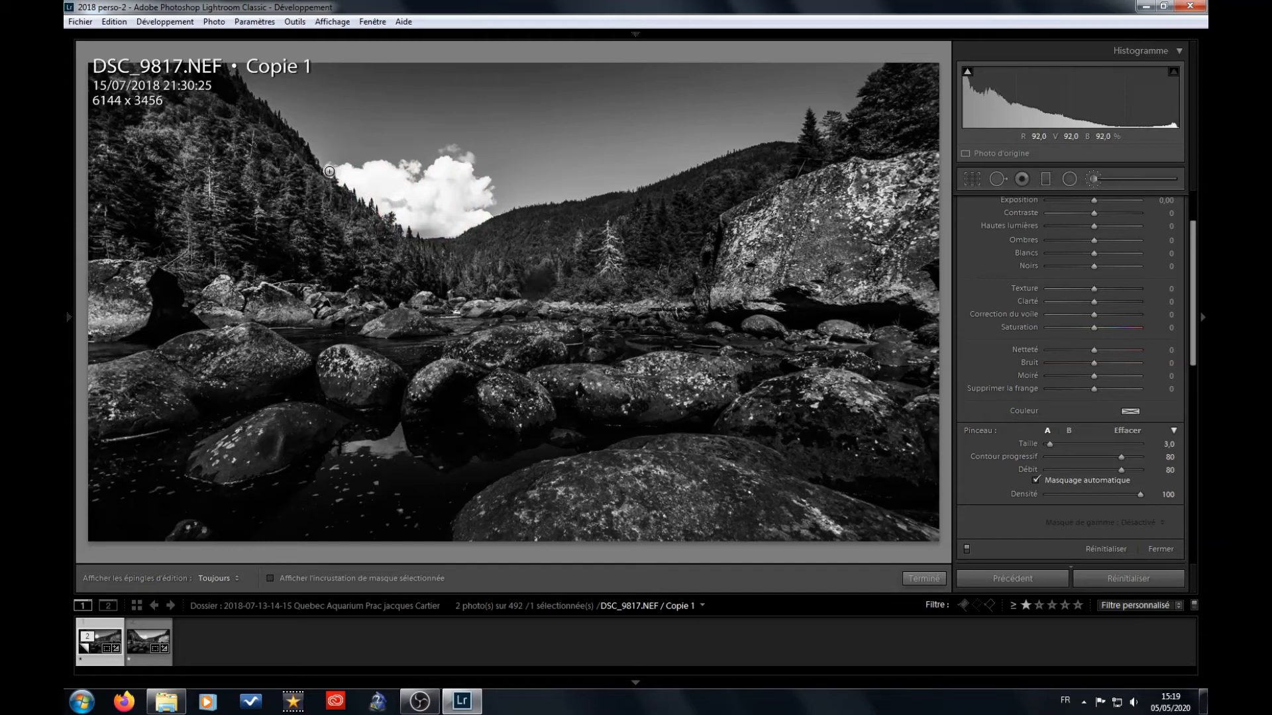
Step: Paint a new adjustment brush mask over the white cloud with Masquage automatique on, and check its coverage with the mask overlay
key("h")
left_click_drag(366, 184, 474, 265)
key("h")
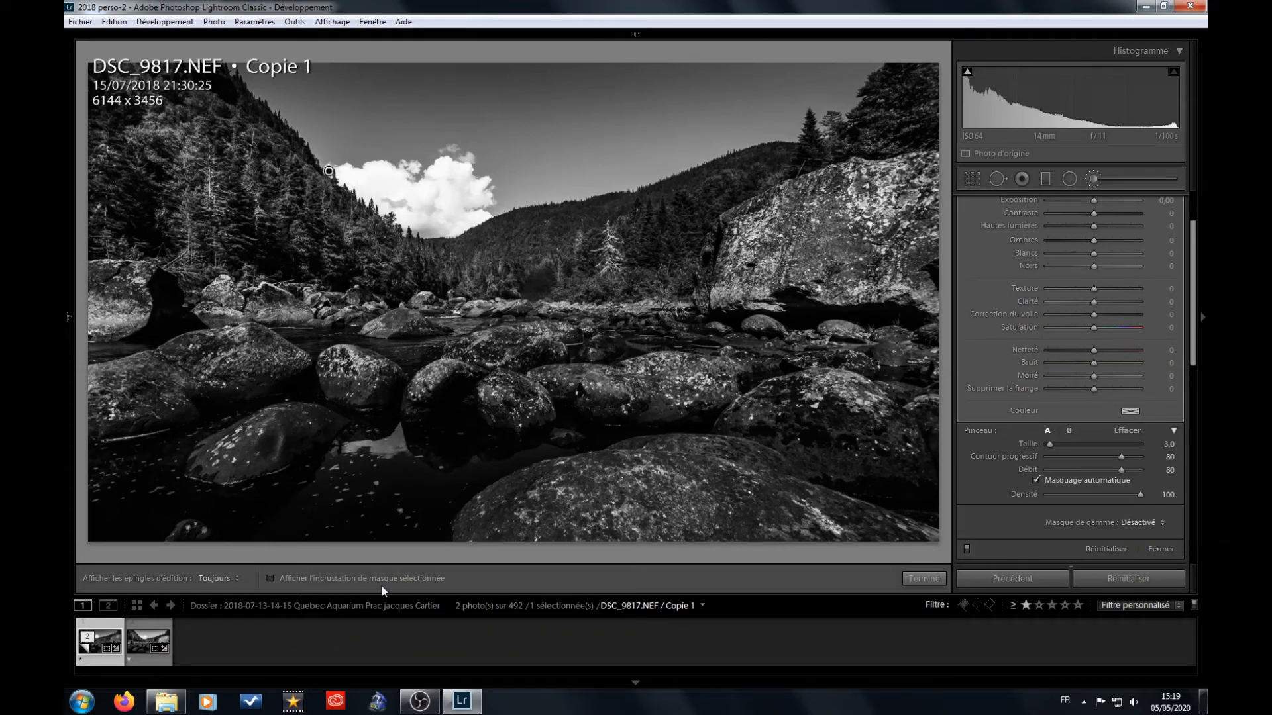
left_click(270, 579)
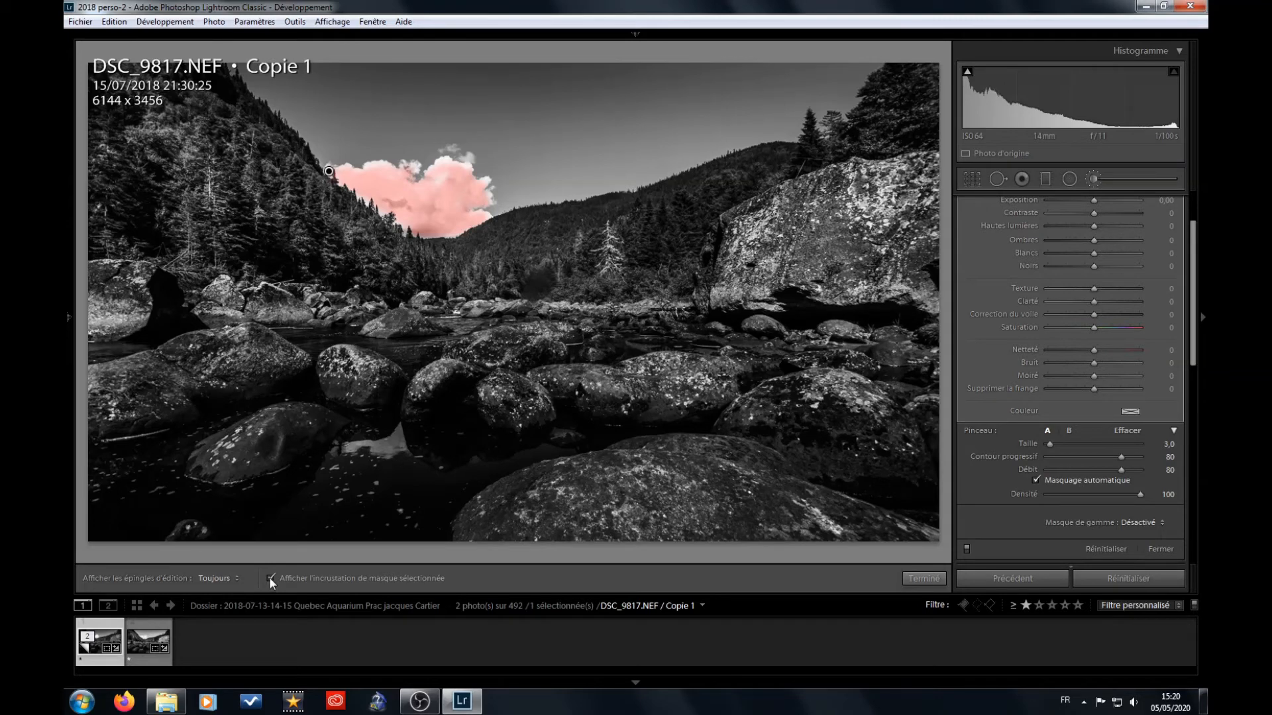
left_click(270, 578)
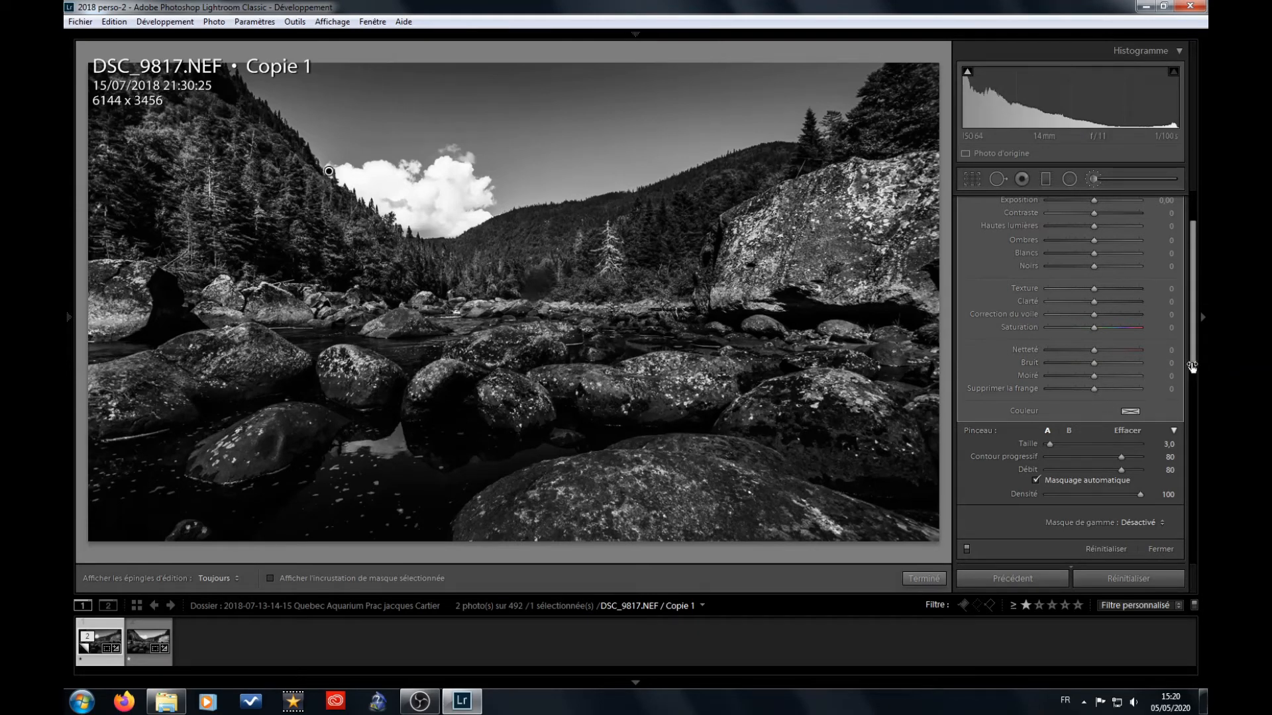
Step: Set the cloud brush adjustment to Exposition −0,20, Hautes lumières −24 and Blancs 11, and close the brush
left_click_drag(1192, 361, 1195, 326)
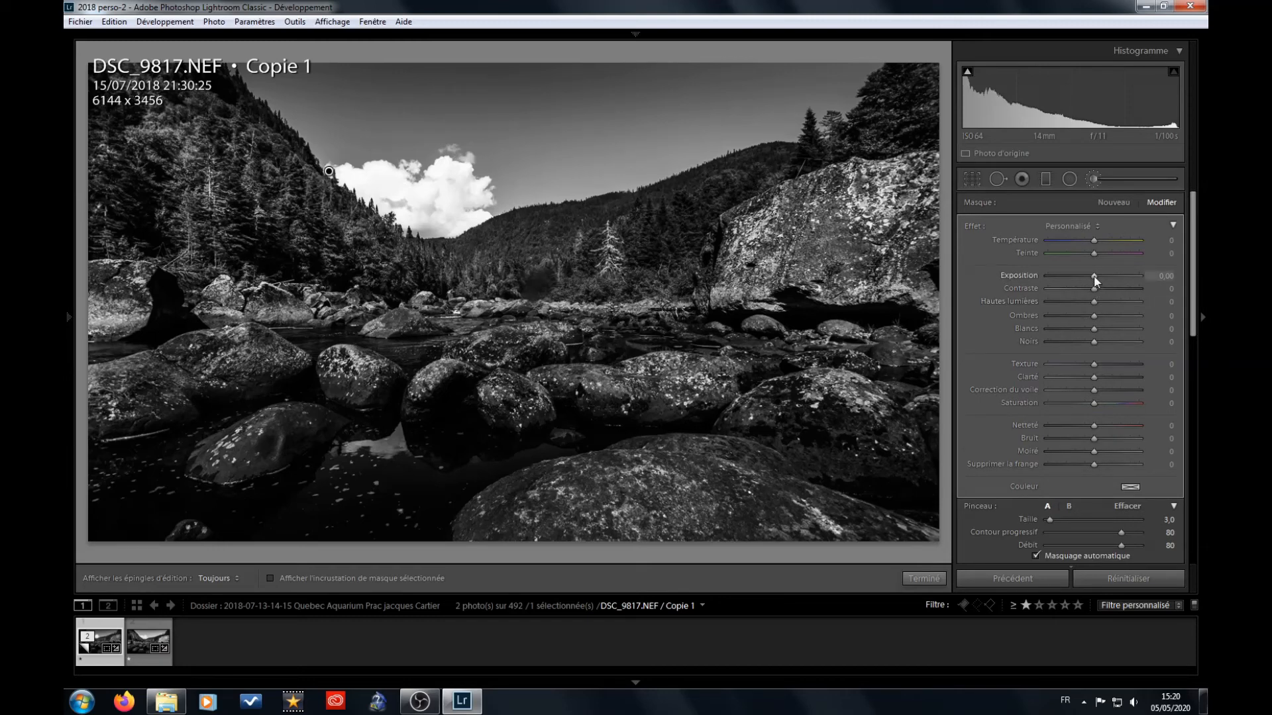
key("Down")
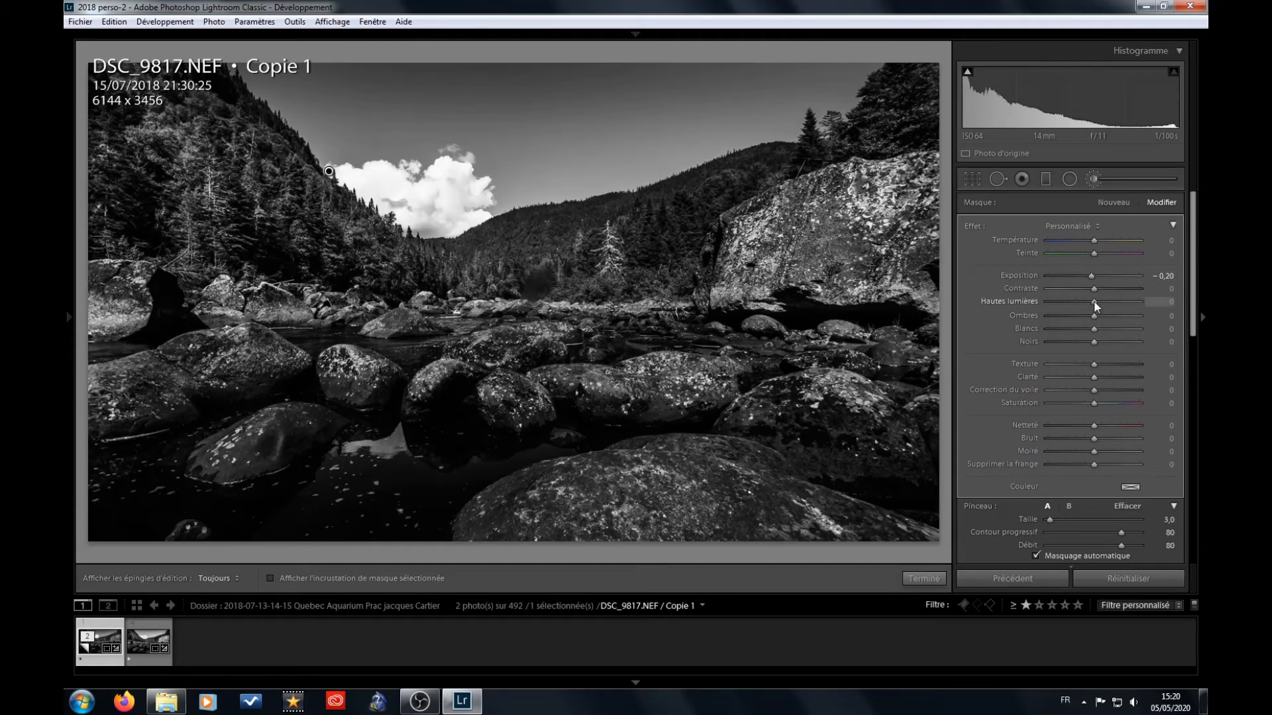
left_click_drag(1089, 302, 1085, 302)
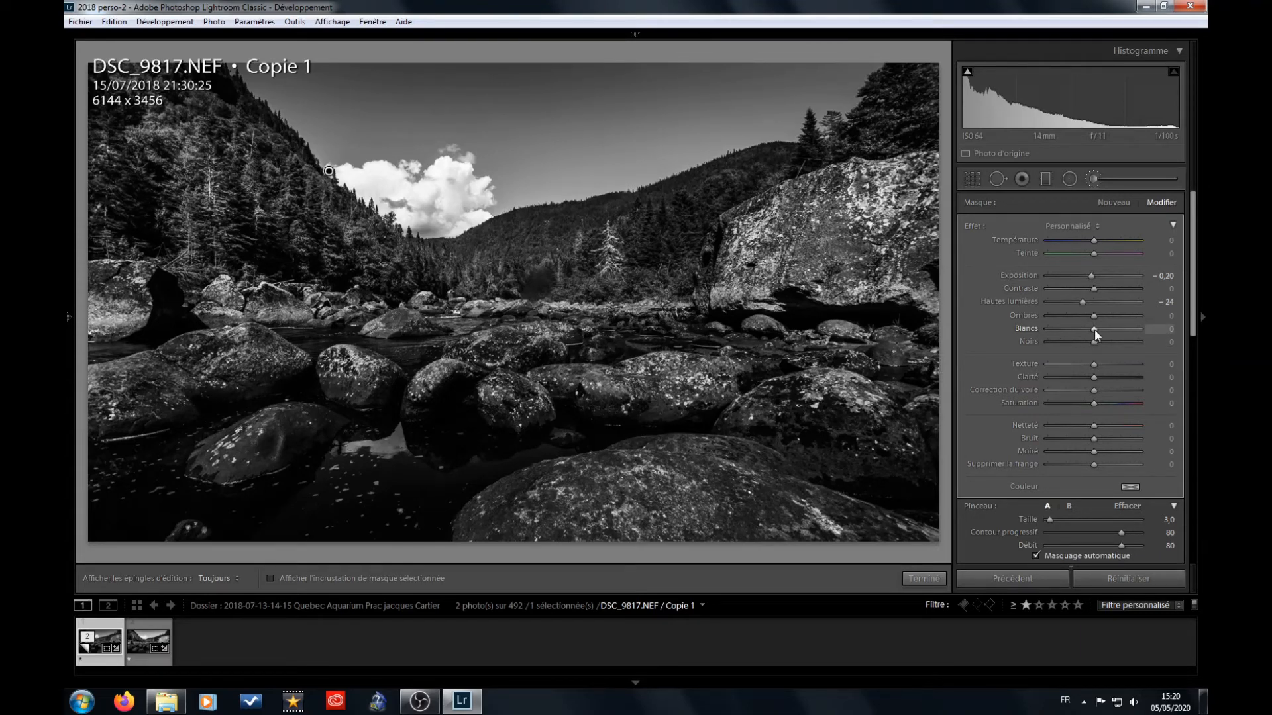
left_click_drag(1096, 335, 1086, 331)
left_click_drag(1095, 335, 1097, 335)
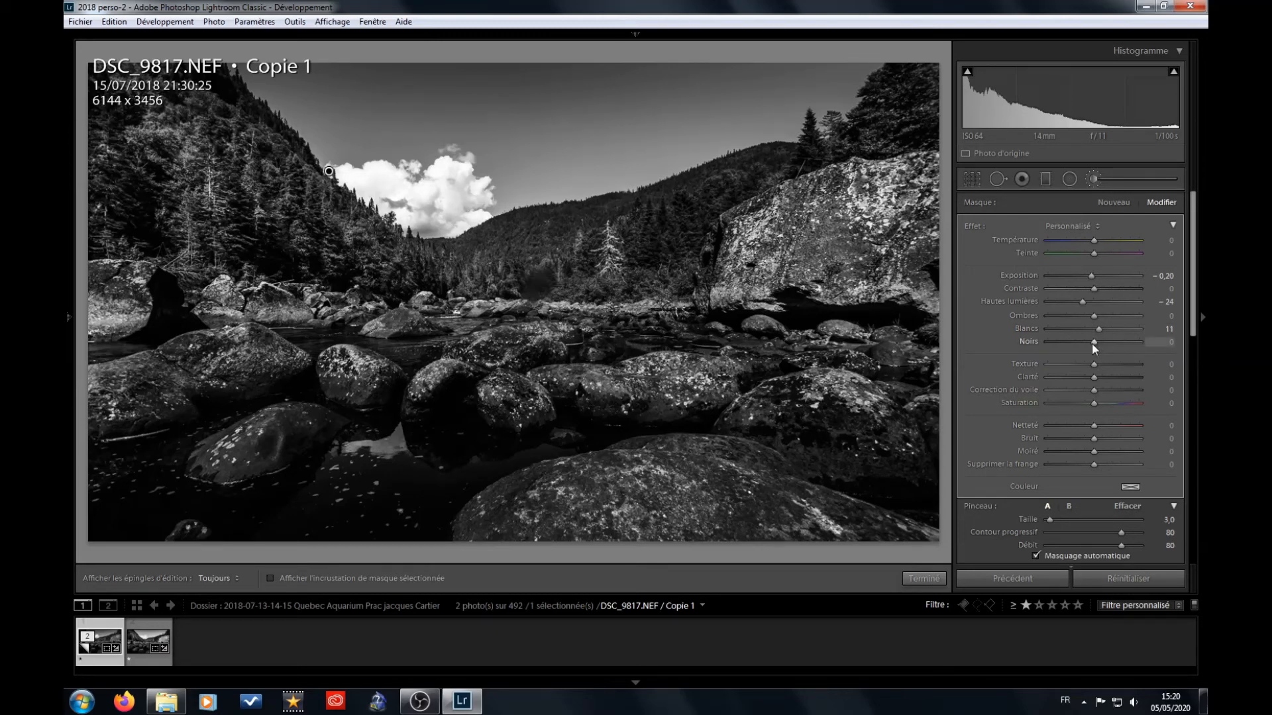
left_click(1095, 179)
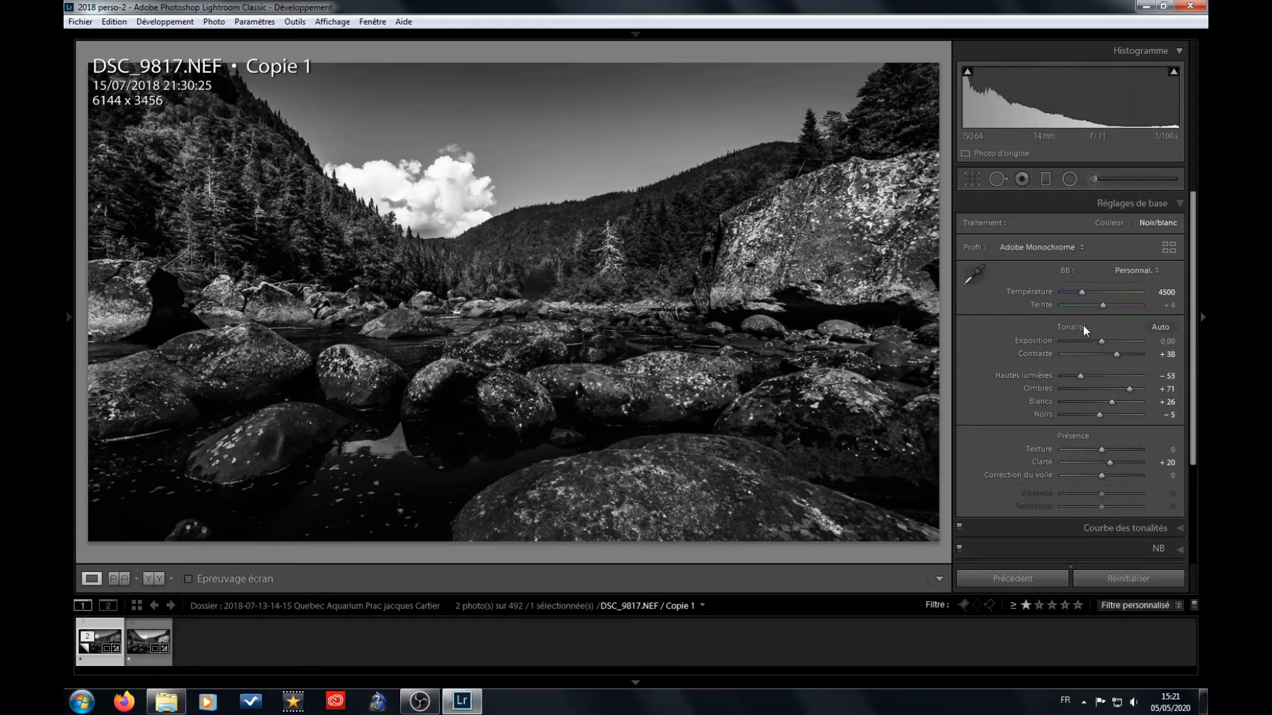
Step: Open the Détail settings and apply the Reduction bruit 10 and Netteté 75 presets to the photo
left_click(1126, 203)
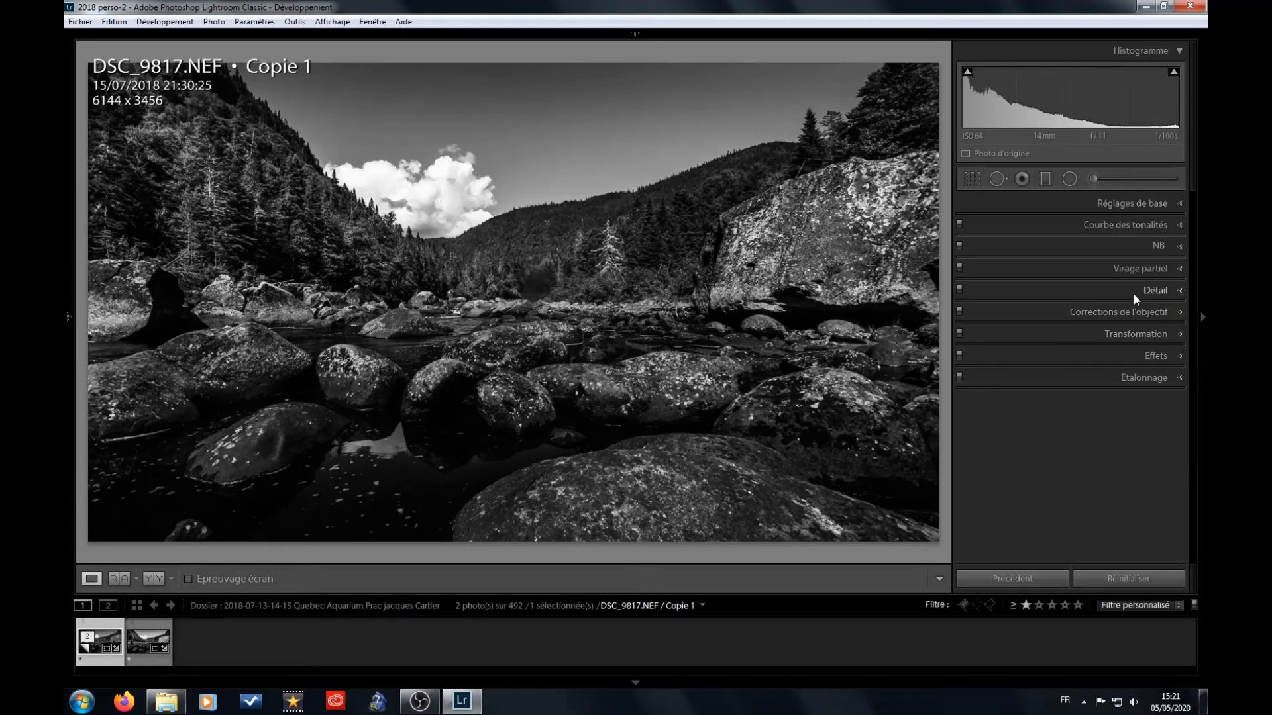
left_click(1150, 294)
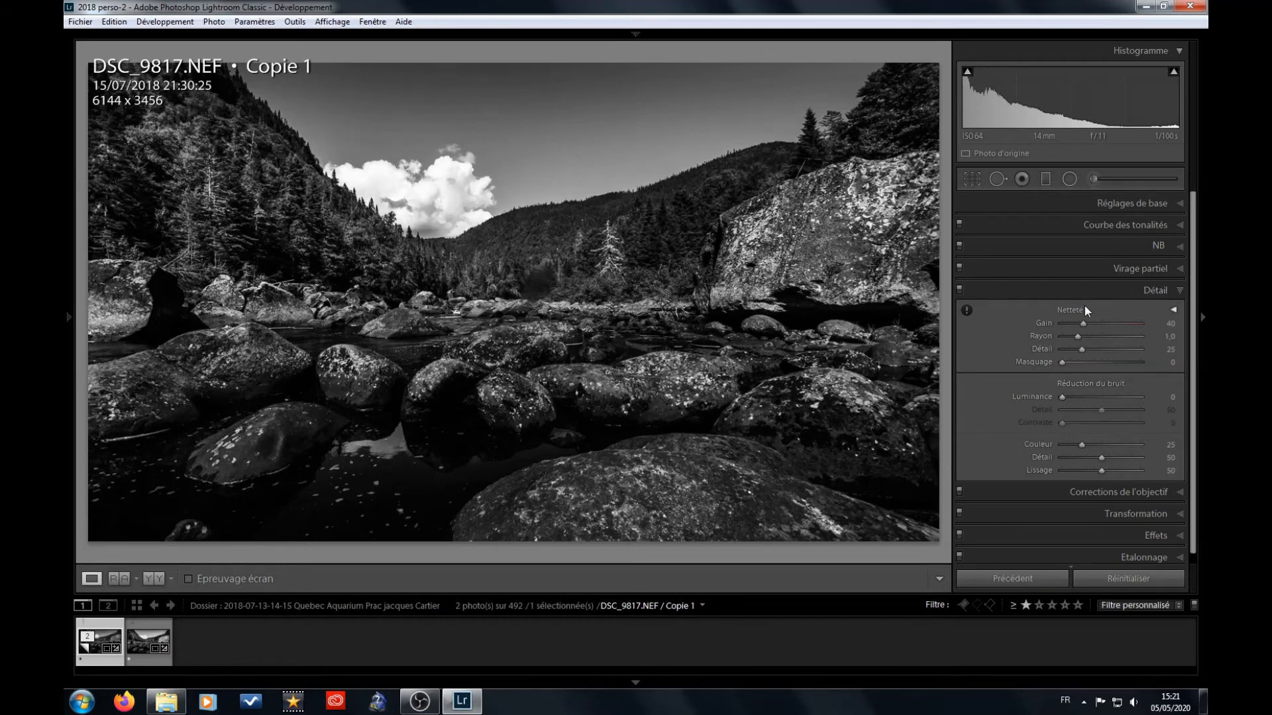
mouse_move(69, 317)
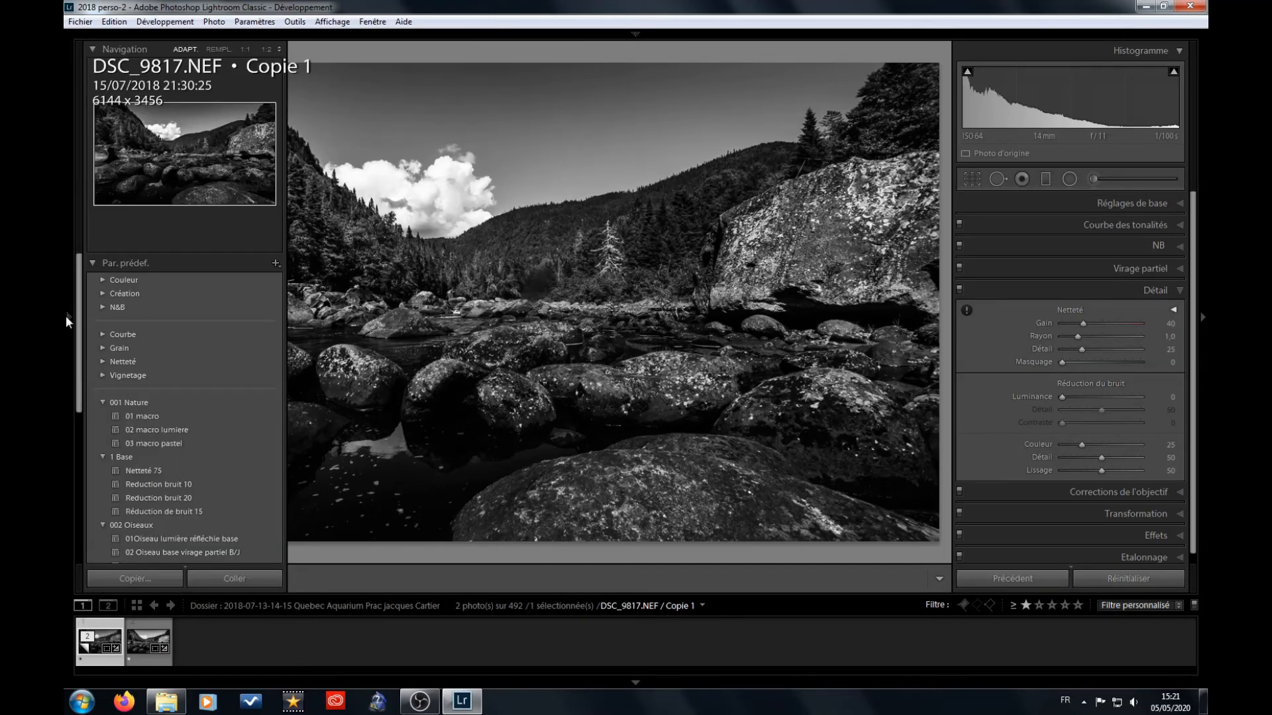
left_click(160, 484)
left_click(156, 482)
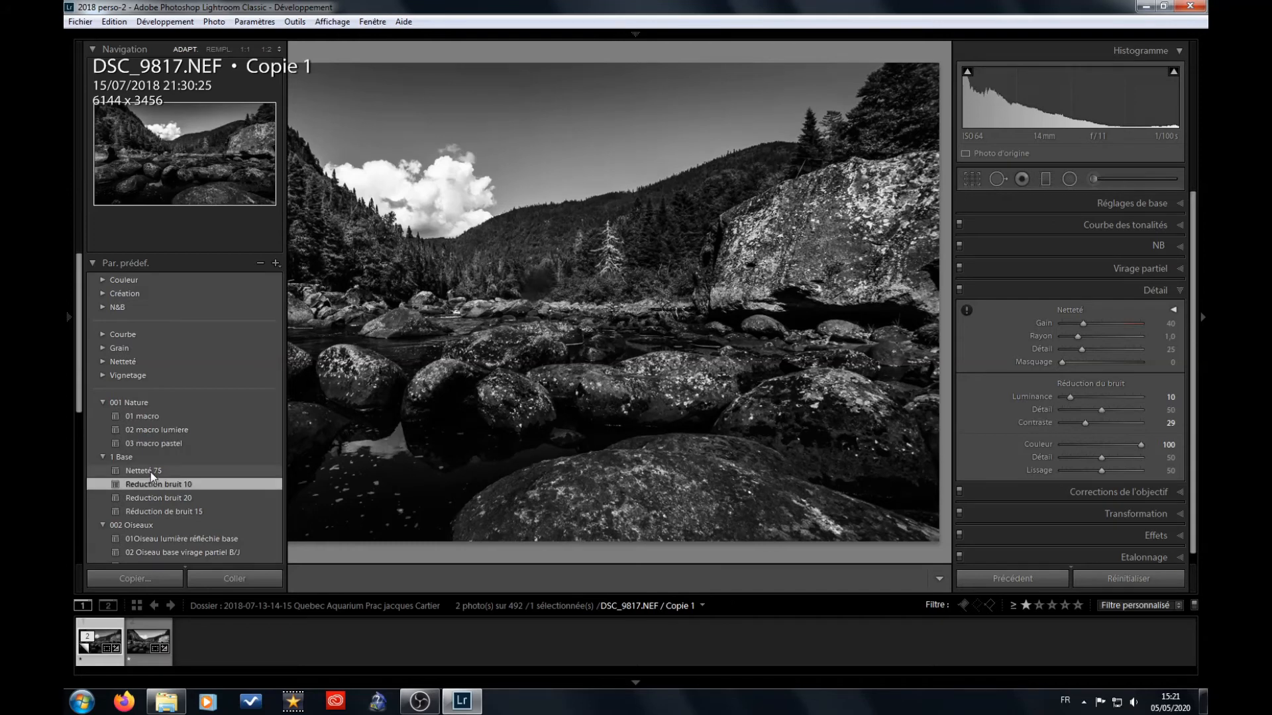
left_click(151, 471)
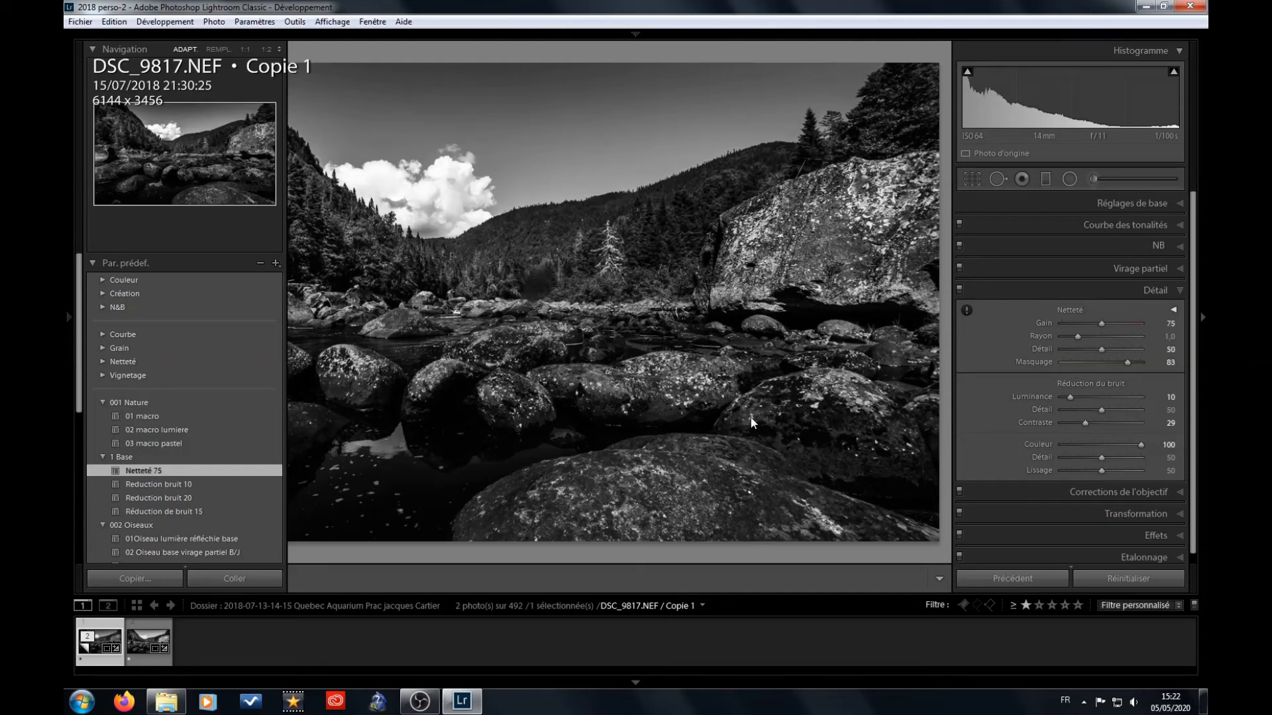
key("F7")
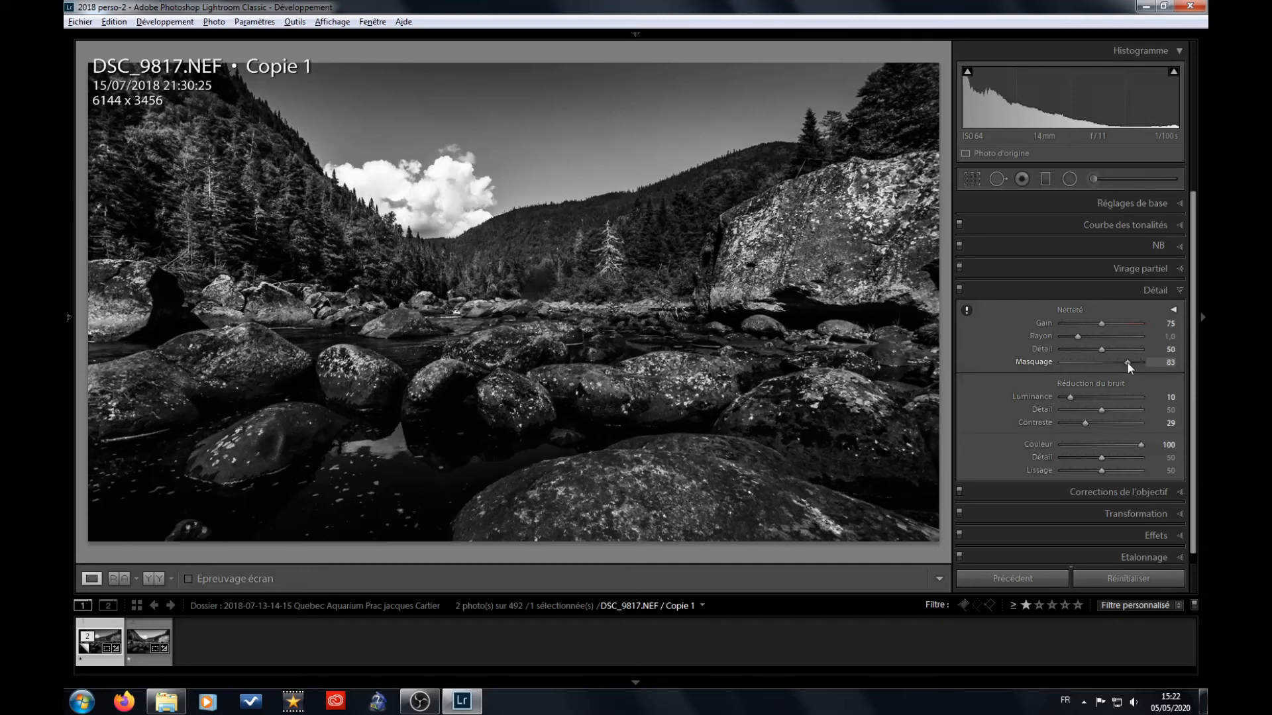
Step: Raise the sharpening Masquage to 97 while previewing the edge mask
left_click_drag(1126, 363, 1126, 362)
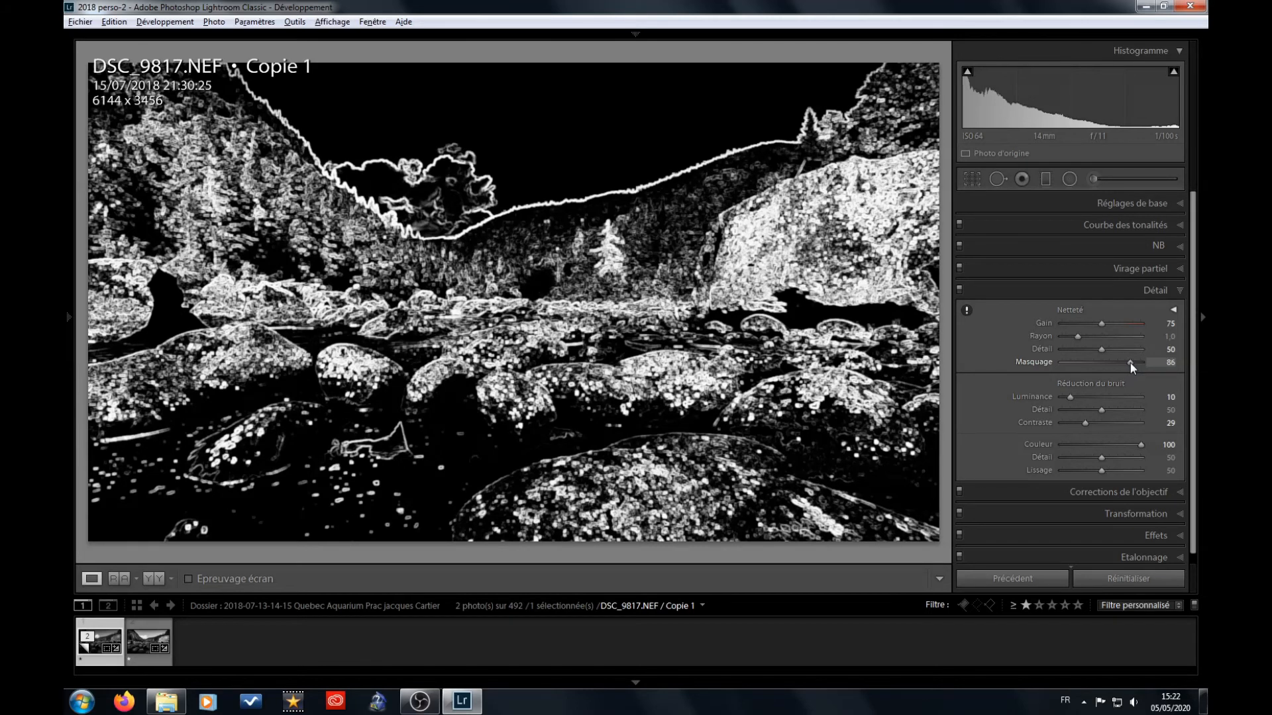
left_click_drag(1135, 363, 1138, 363)
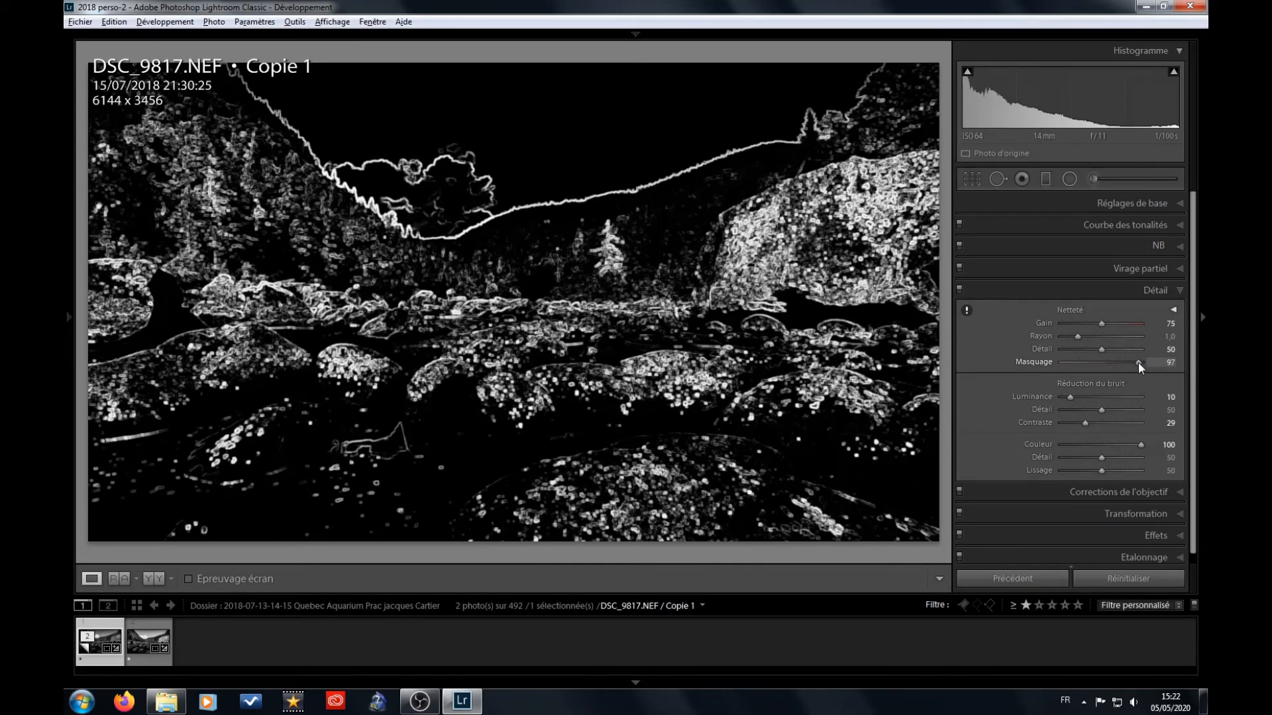
Step: Preview the sharpening edge mask at Masquage 97 and compare the photo's before and after versions side by side
left_click_drag(1138, 363, 1139, 363)
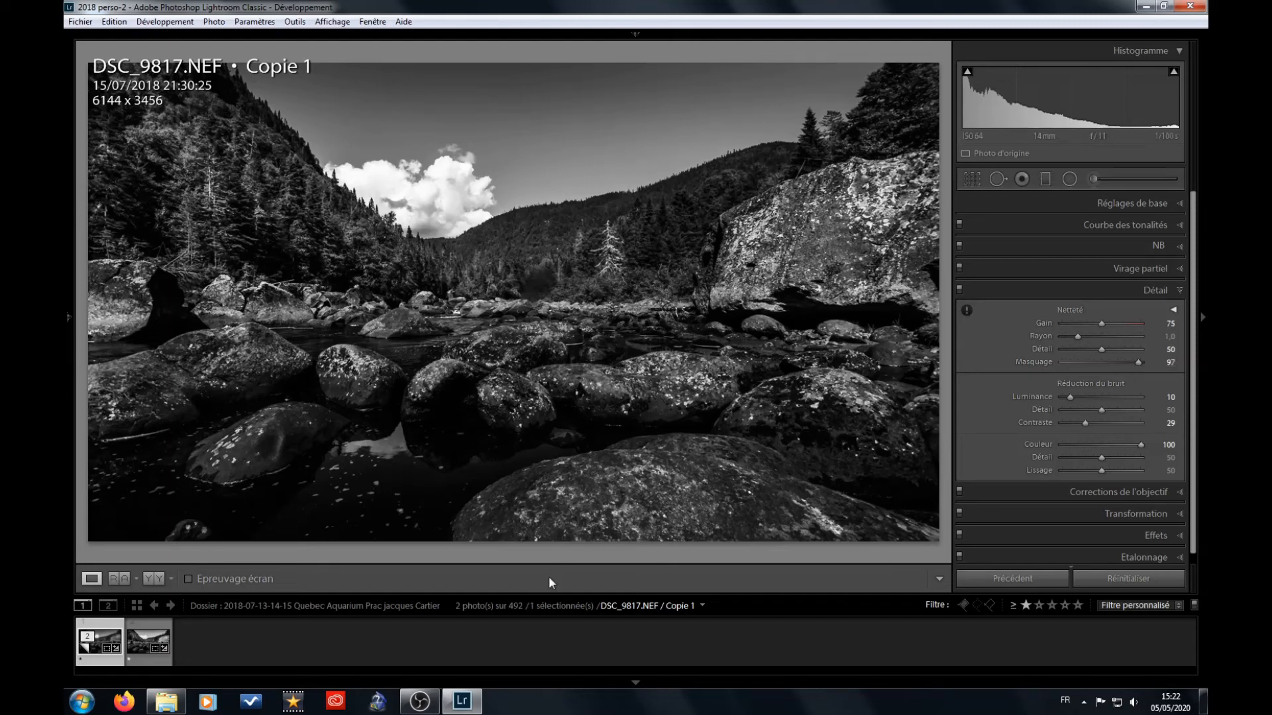
key("shift+y")
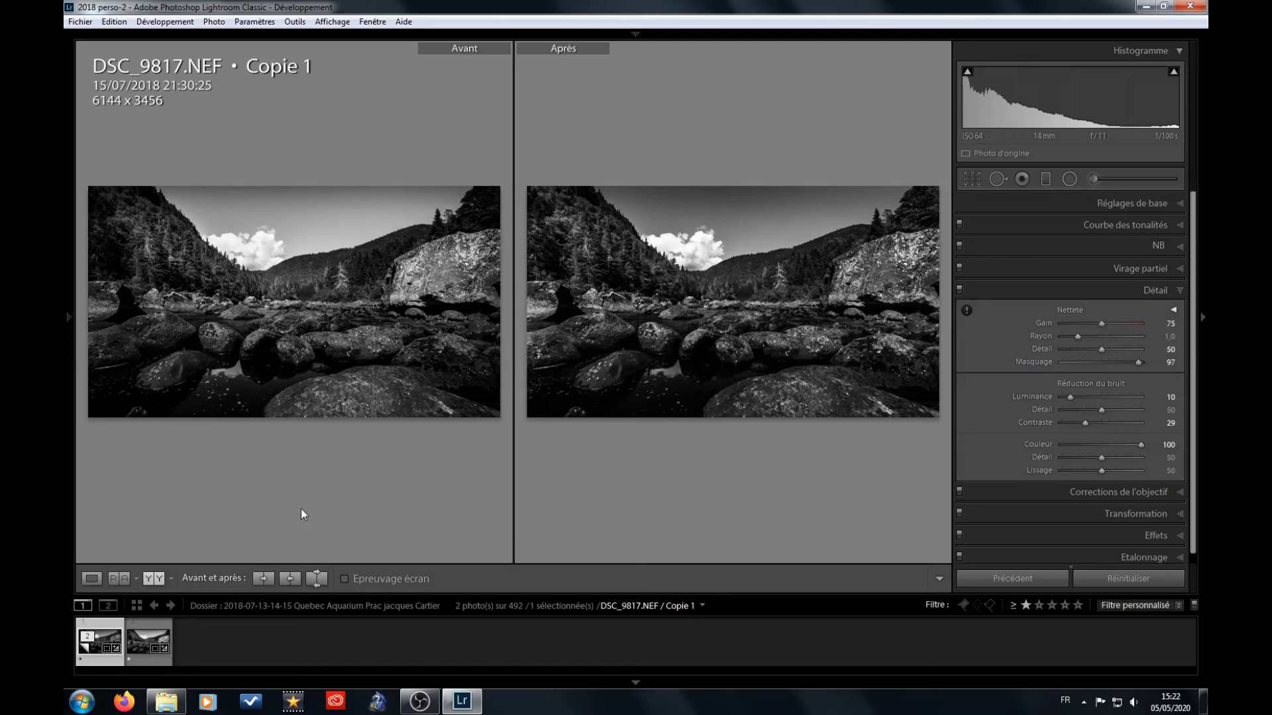
key("y")
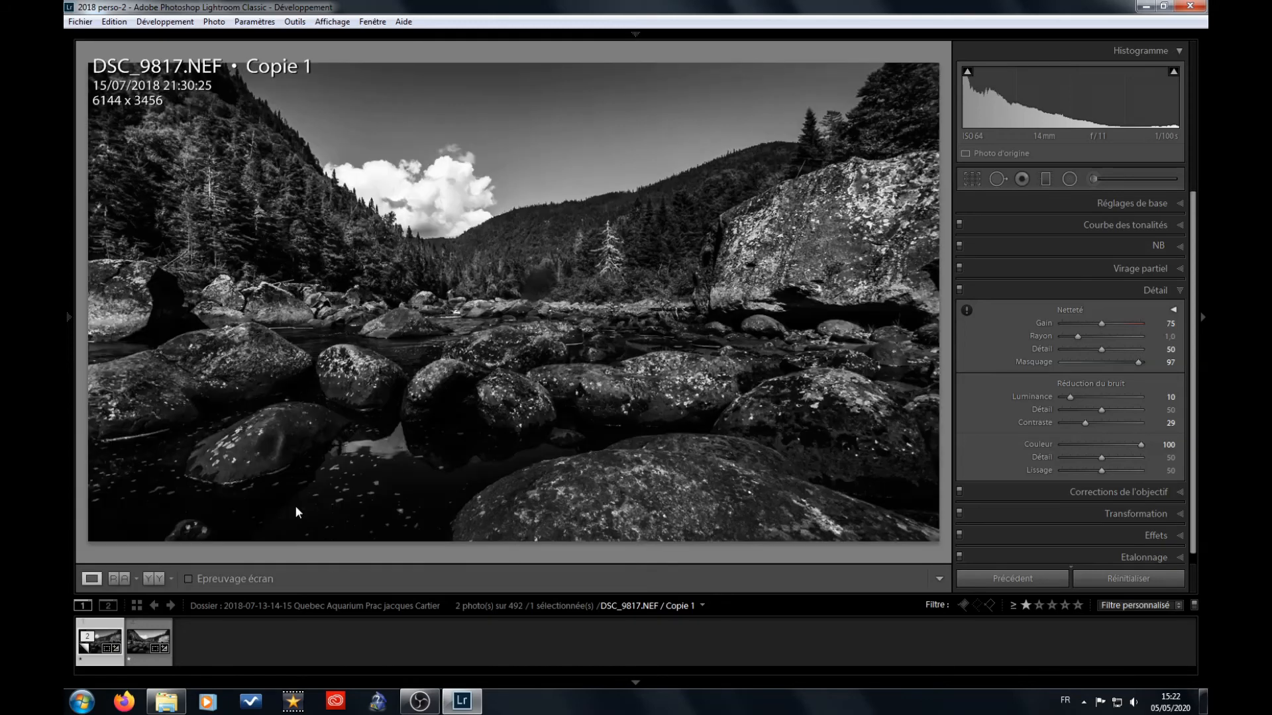
Step: Create a virtual copy of the black-and-white photo and reset all its development settings to recover the colour original
right_click(111, 628)
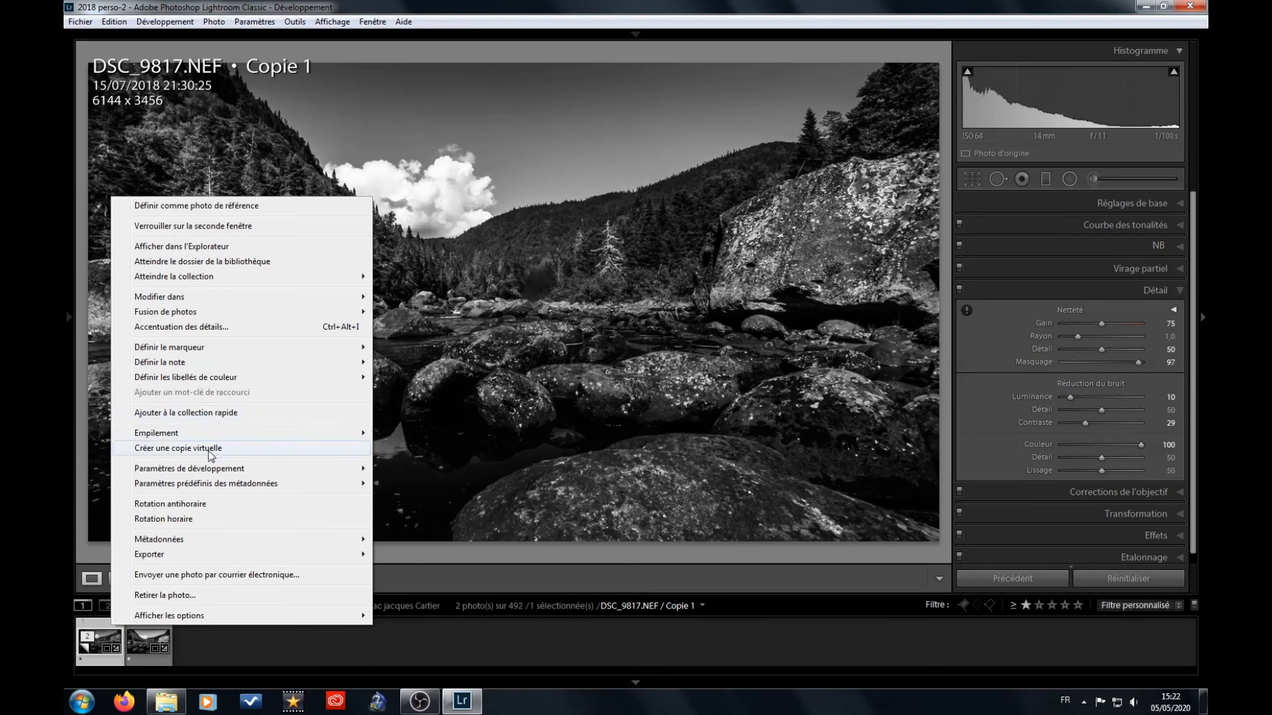
left_click(211, 451)
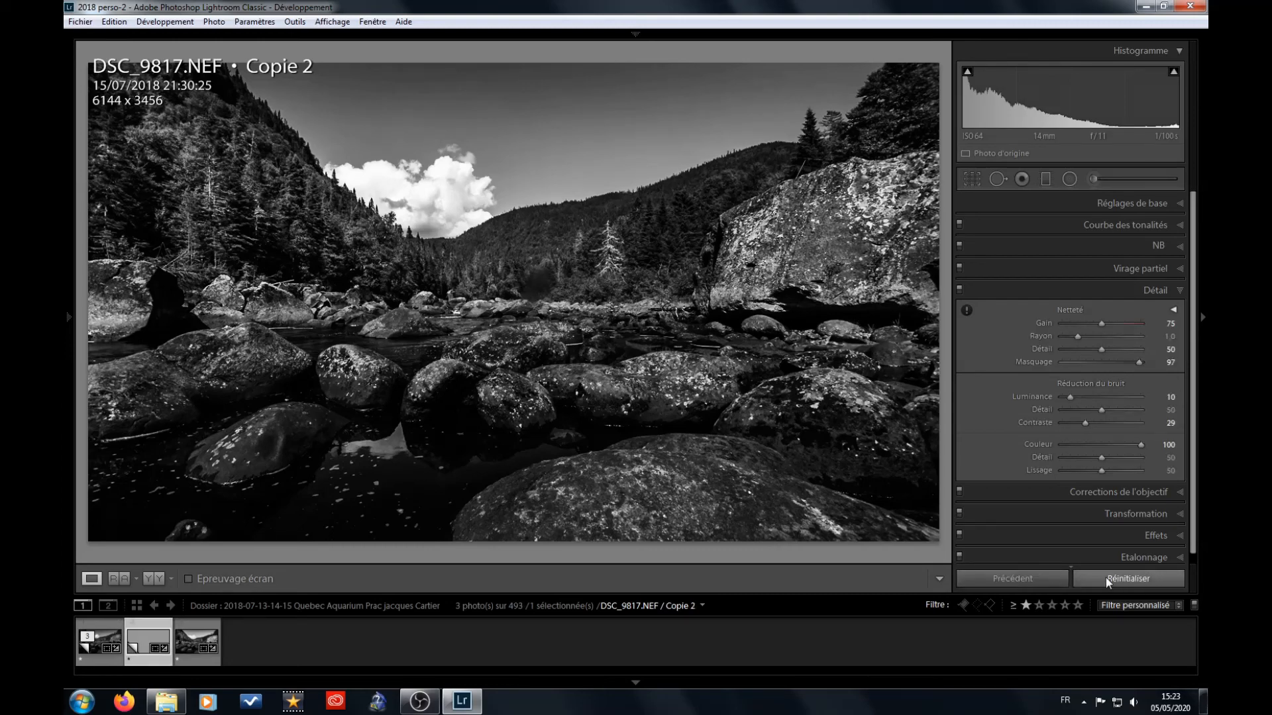
left_click(1106, 578)
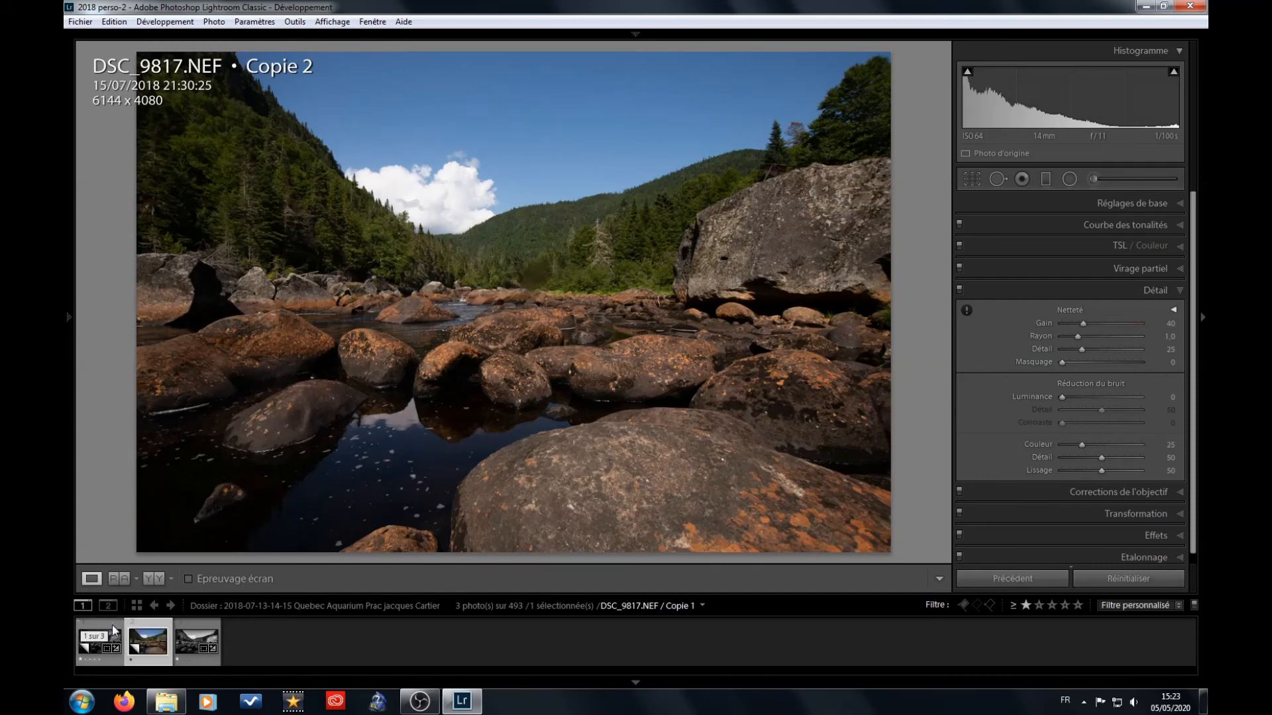
Step: Compare the finished black-and-white version with the reset colour copy, and return to the black-and-white version
left_click(113, 630)
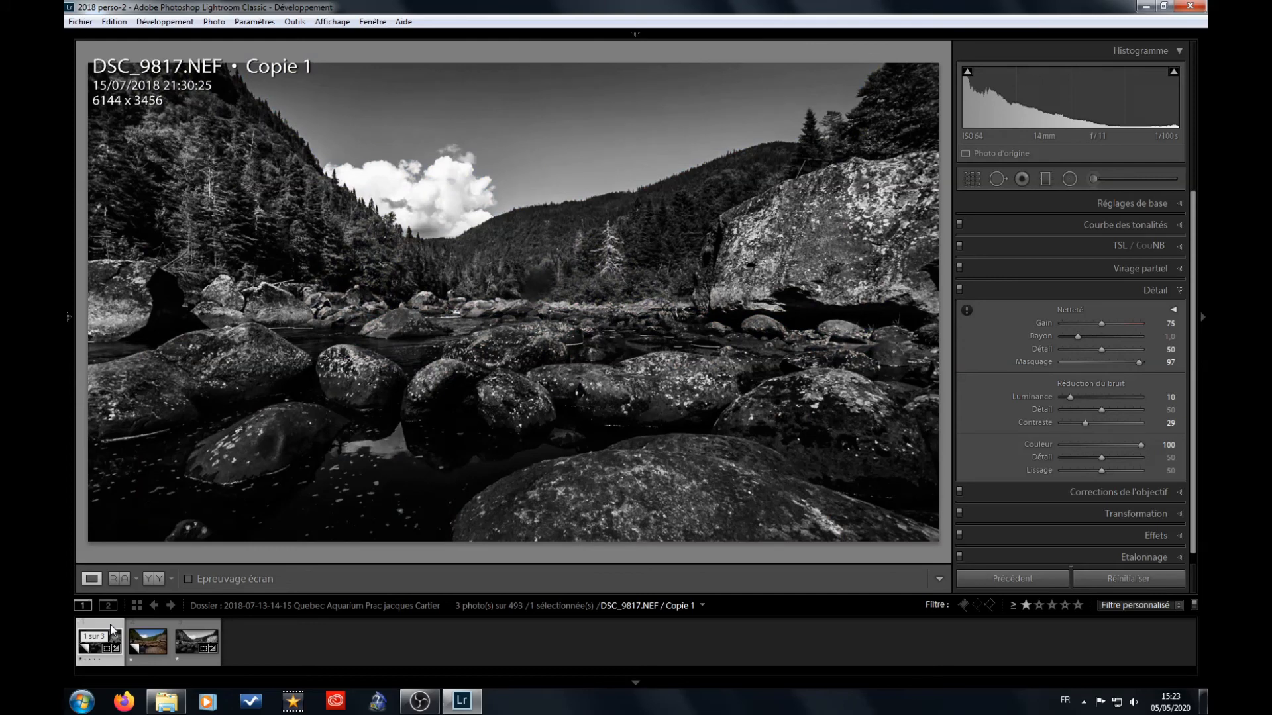
left_click(155, 628)
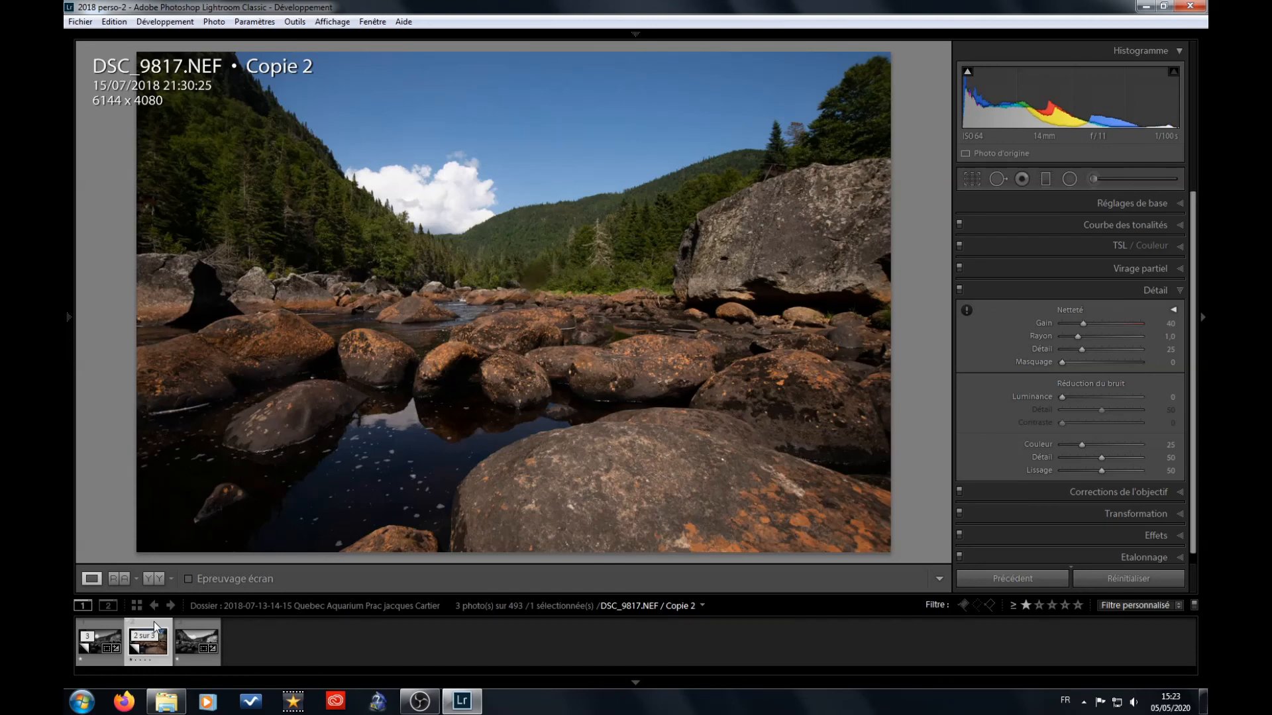
key("Left")
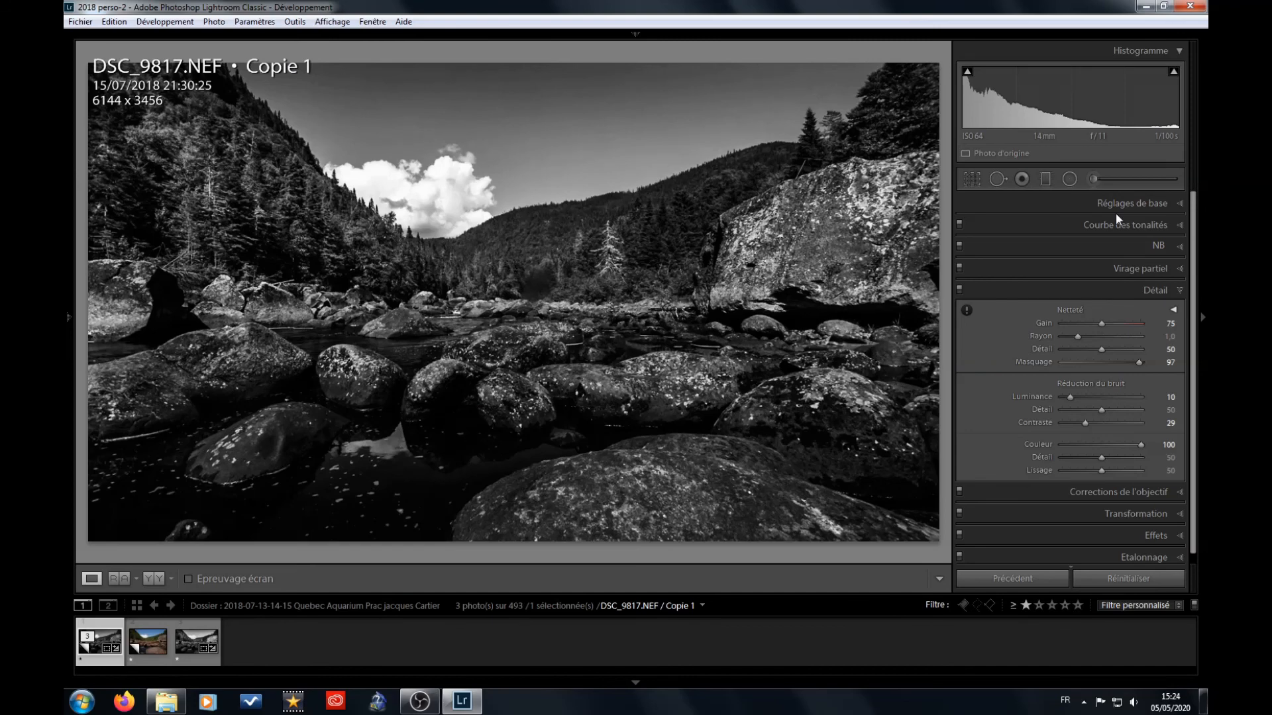
Step: Try a global Exposition of +0,86 in Réglages de base on the black-and-white version, and bring it back to +0,10
left_click(1115, 211)
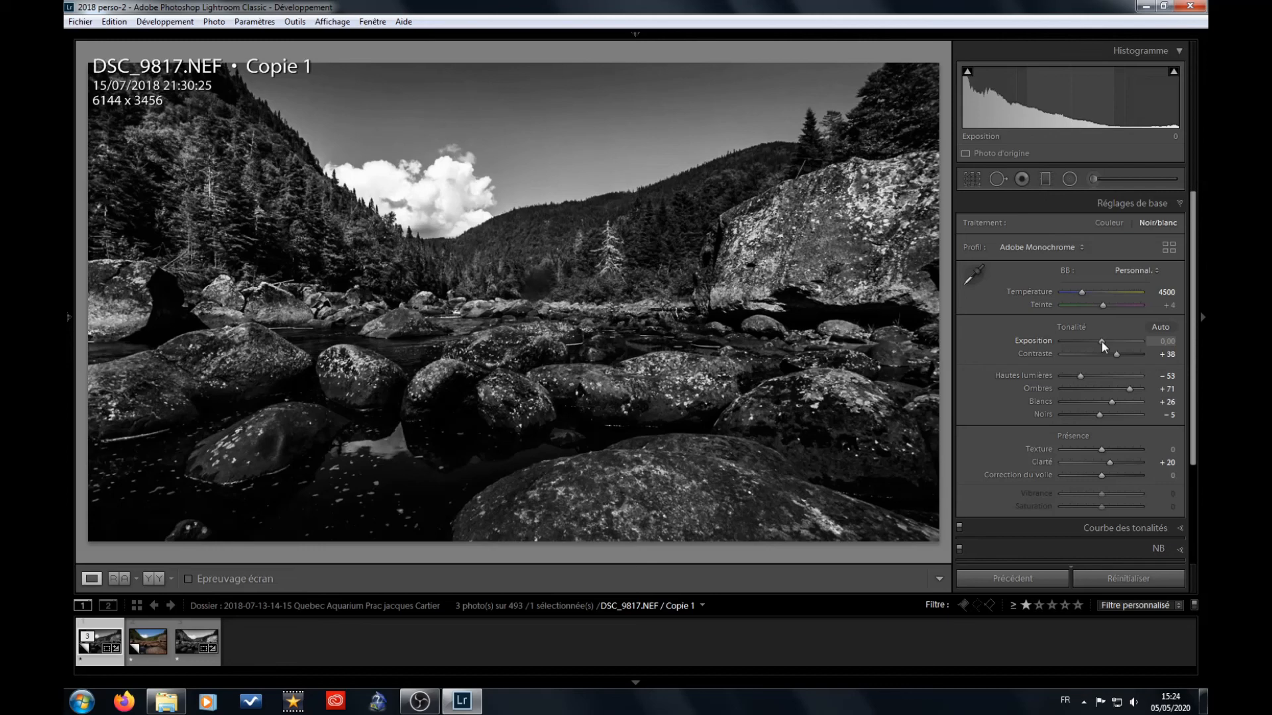
left_click_drag(1101, 340, 1108, 341)
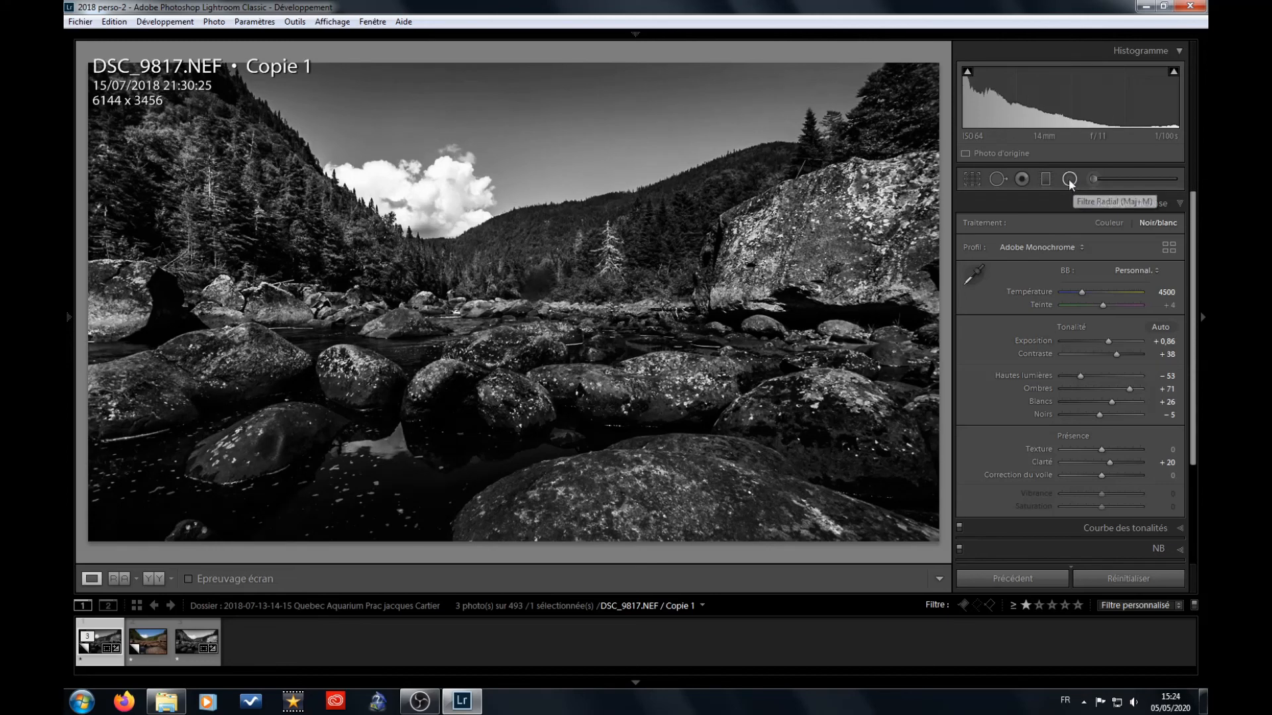
left_click(1070, 180)
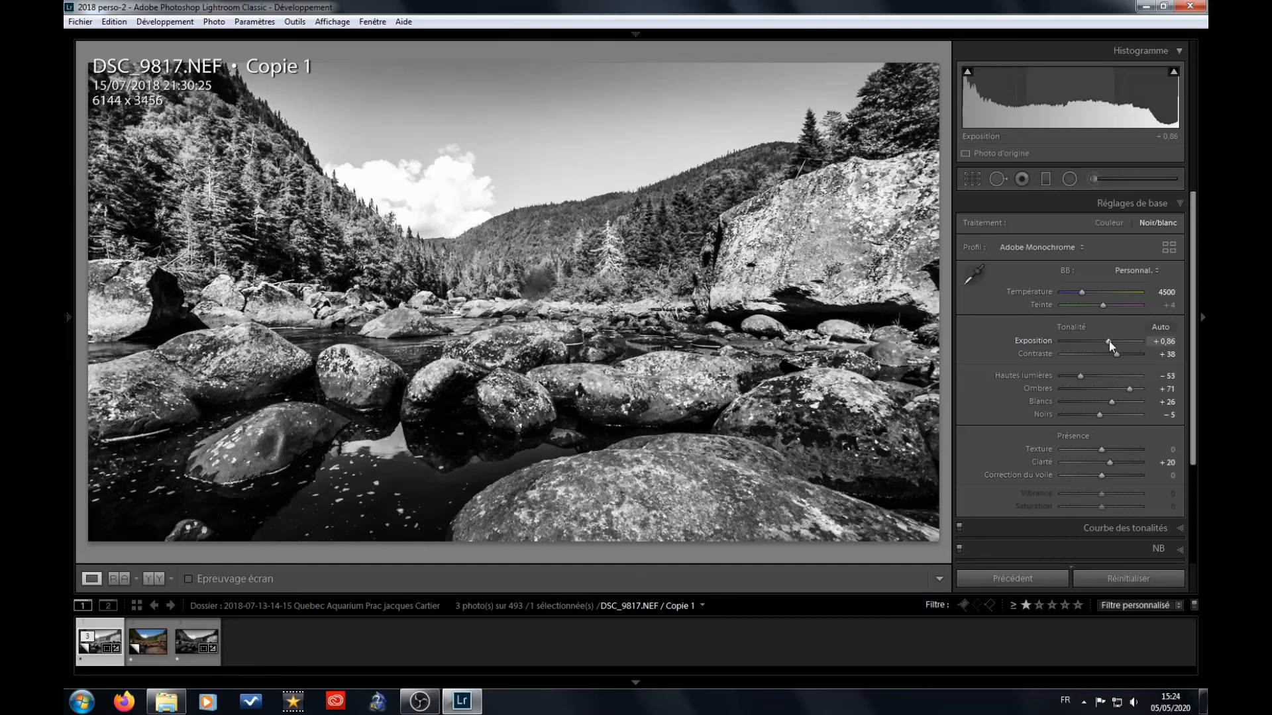
left_click_drag(1109, 340, 1104, 340)
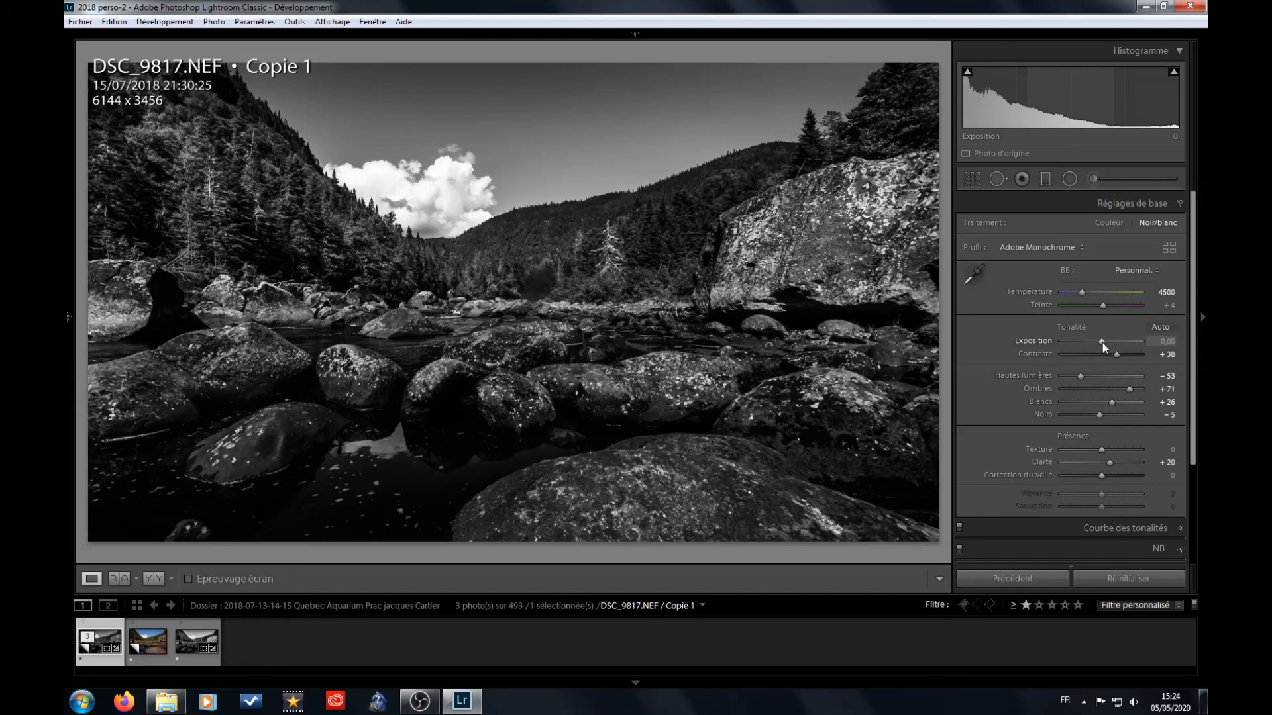
left_click(1102, 343)
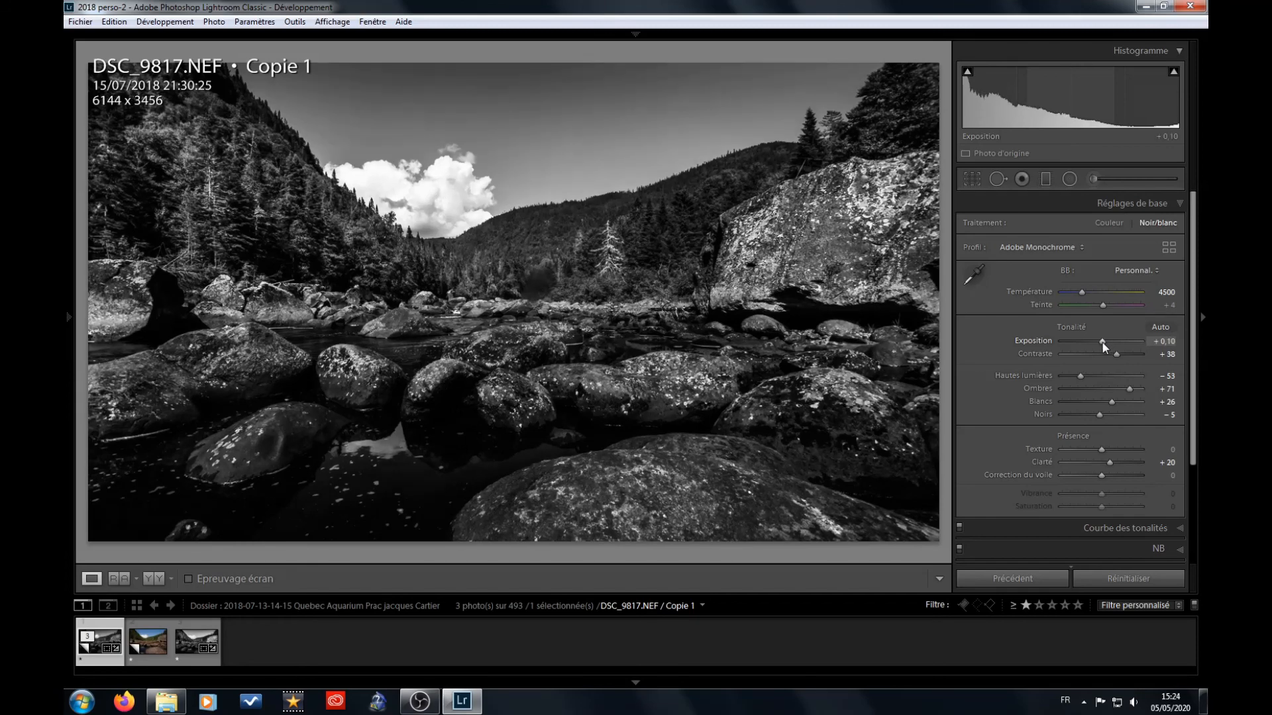
Step: Reopen the existing radial filters and set Exposition to 0,62 on the one covering the forested slope at the photo's left
left_click(1069, 179)
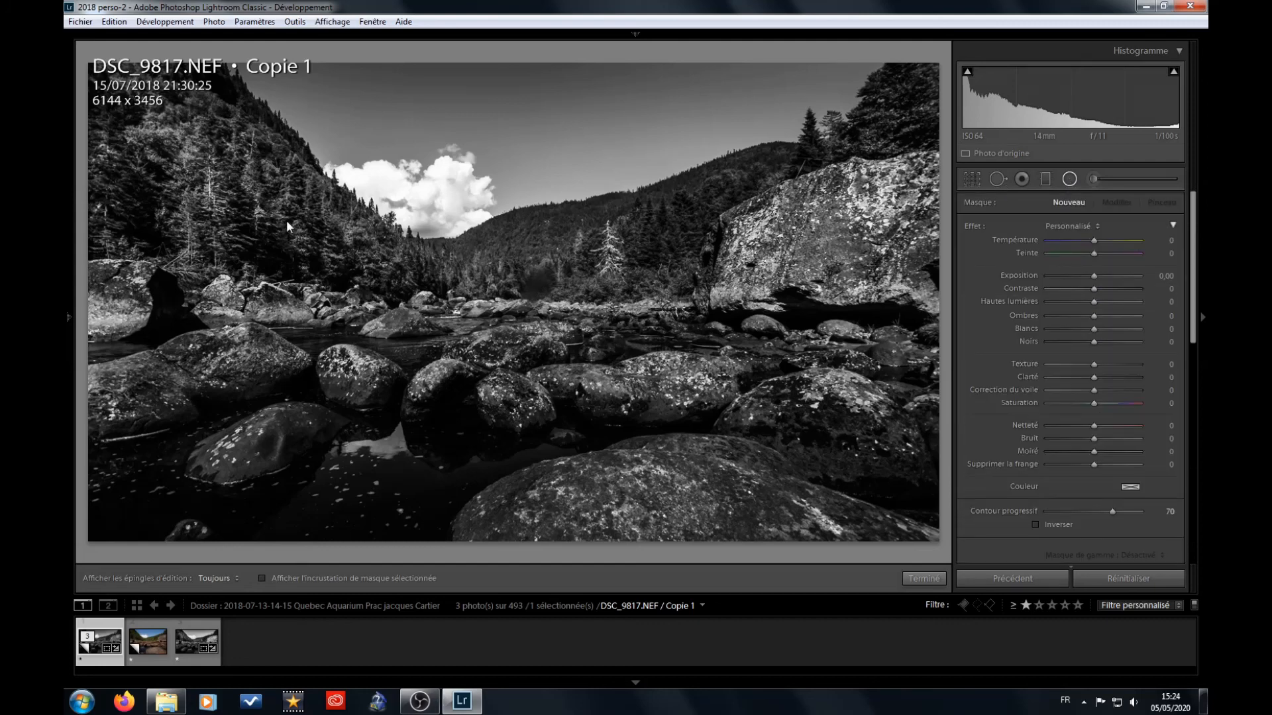
left_click(240, 199)
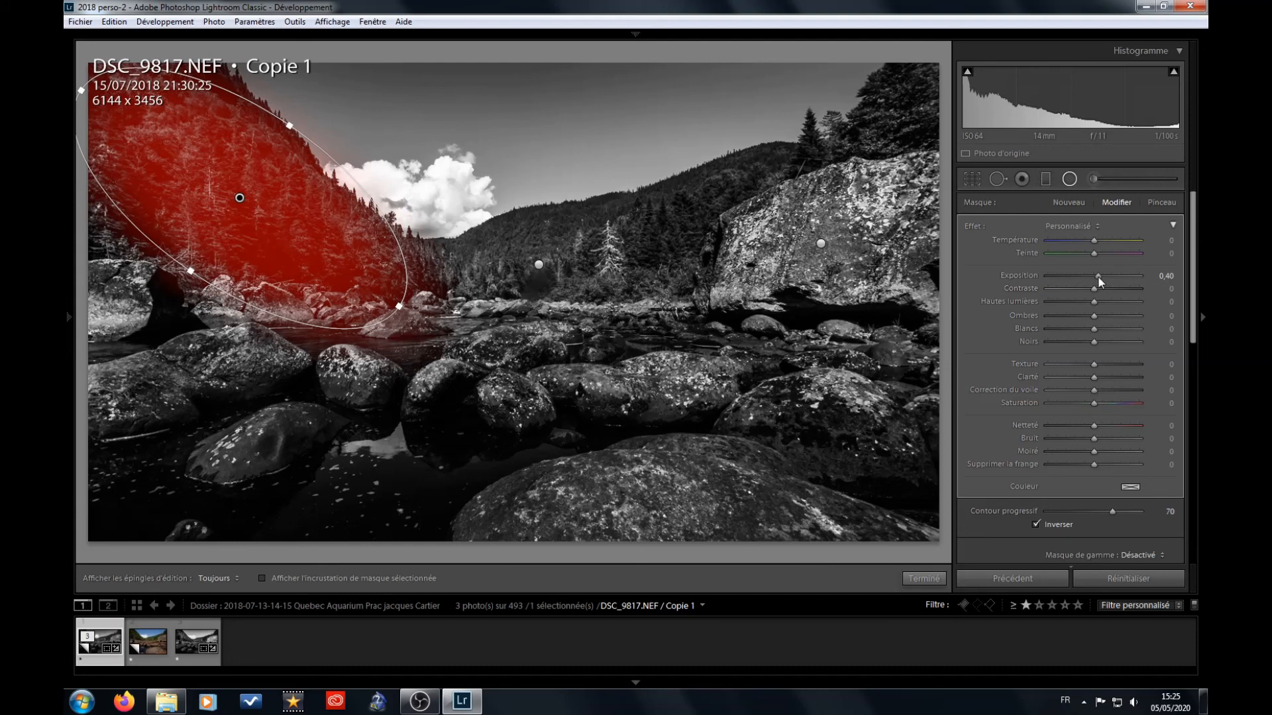
left_click_drag(1099, 276, 1101, 275)
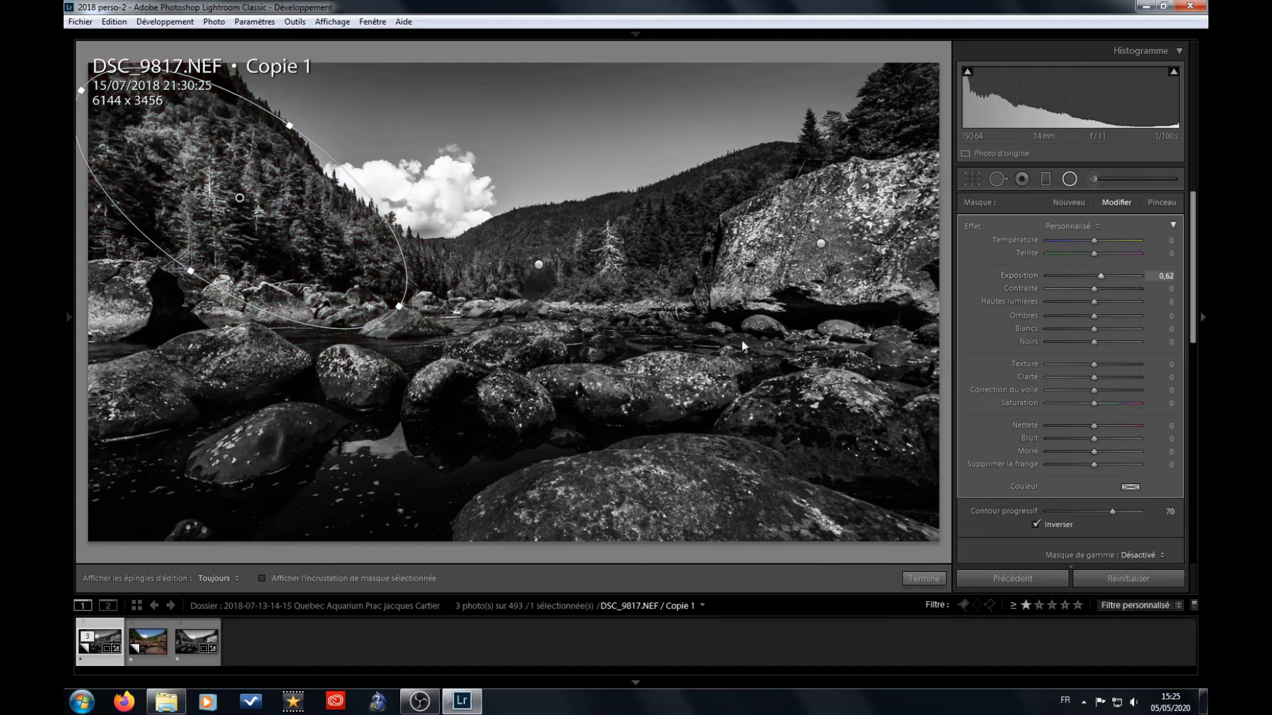
Step: Check the Exposition of the radial filters over the central valley trees and the large rock, and close the Radial Filter tool
left_click(540, 264)
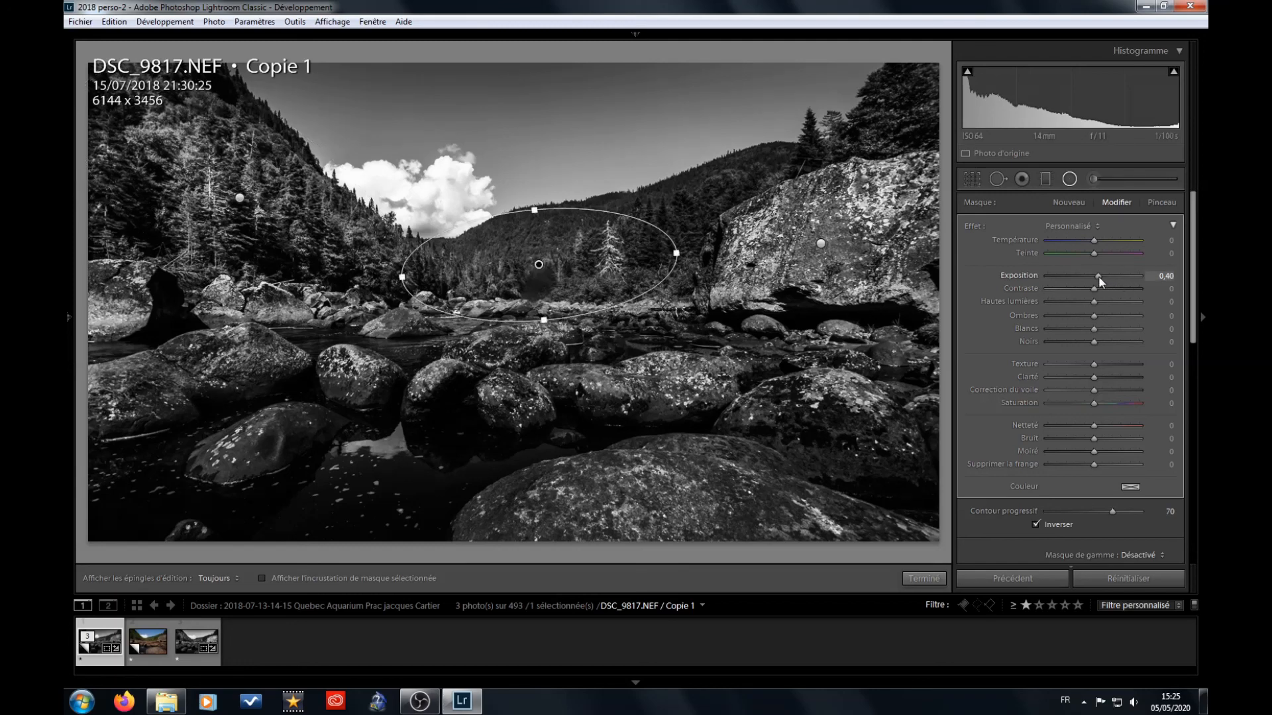
left_click_drag(1100, 277, 1100, 278)
left_click(821, 244)
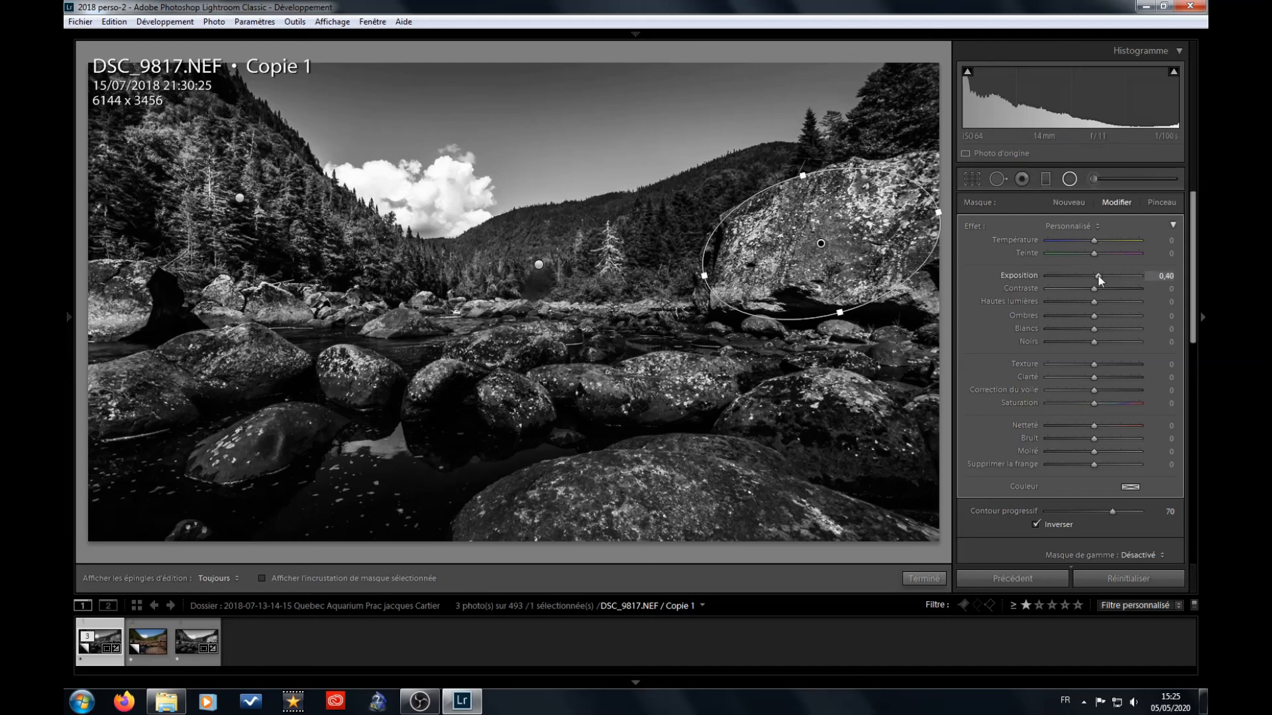
left_click(1069, 180)
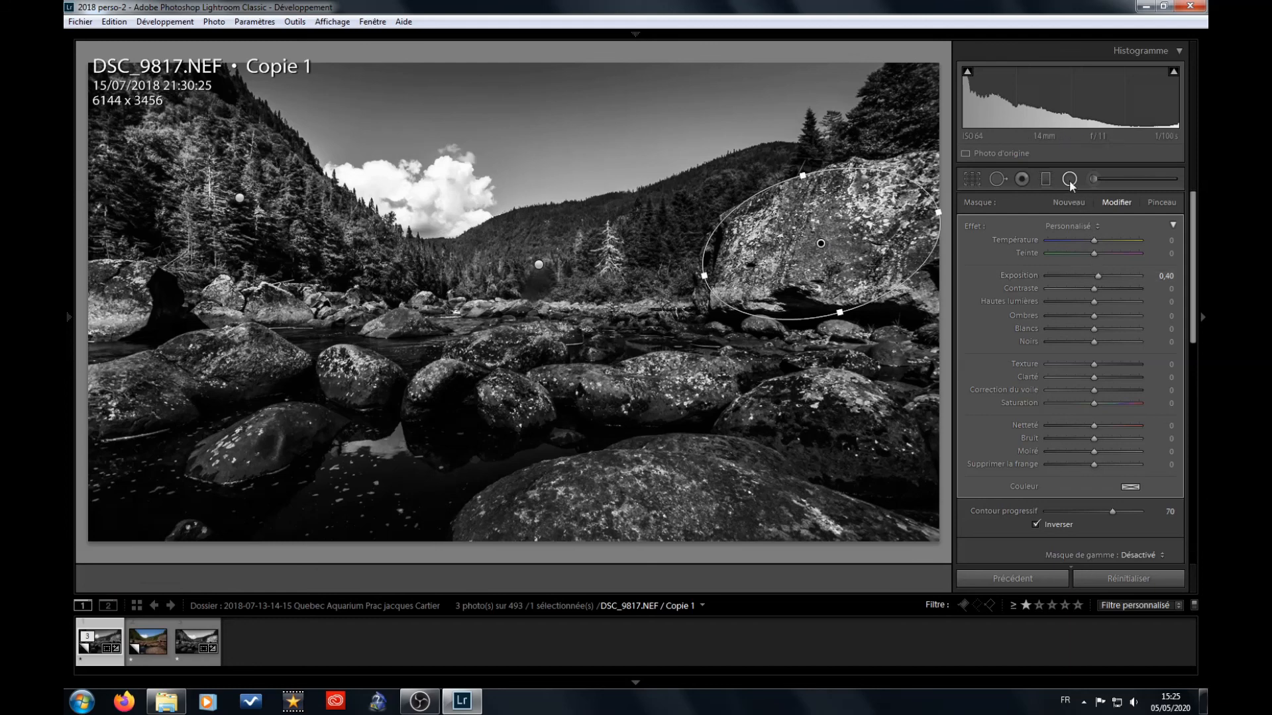